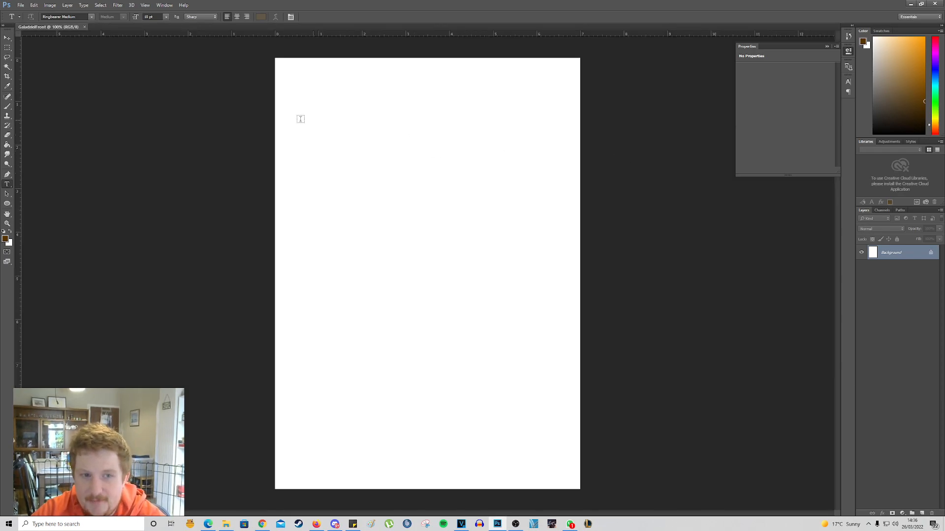
# Step: Try the brown card in the upper-left corner of the A4 page and move it along the page's upper edge
pyautogui.moveTo(413, 288); pyautogui.dragTo(314, 152)
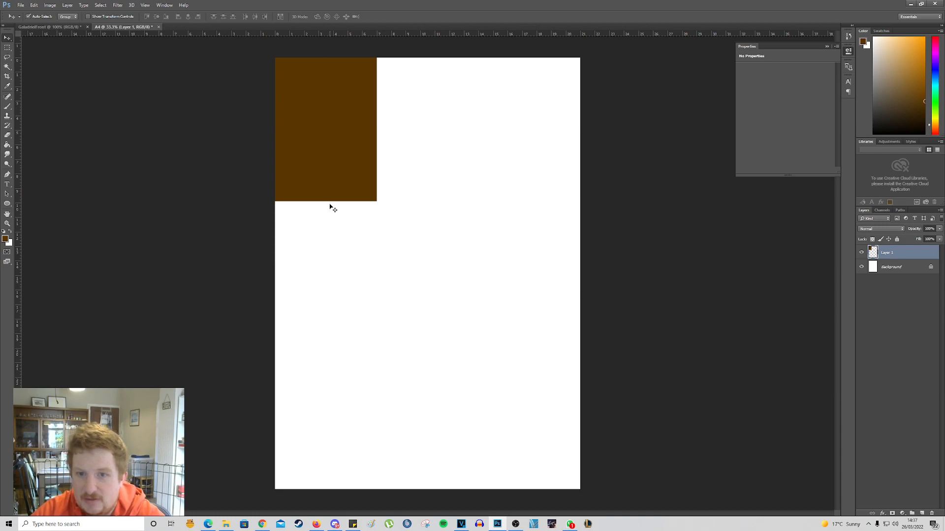
pyautogui.moveTo(330, 207); pyautogui.dragTo(459, 156)
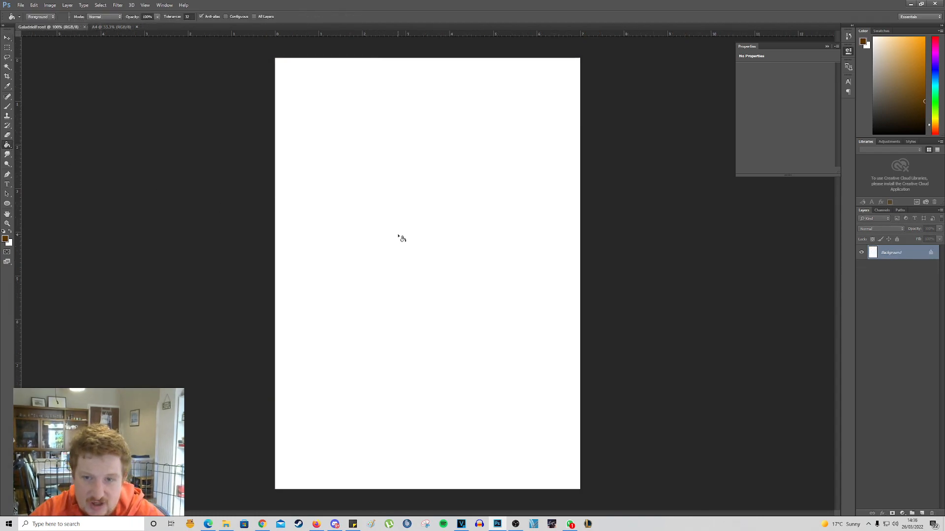
# Step: Fill the blank card background with the dark brown foreground colour #583600
pyautogui.click(398, 239)
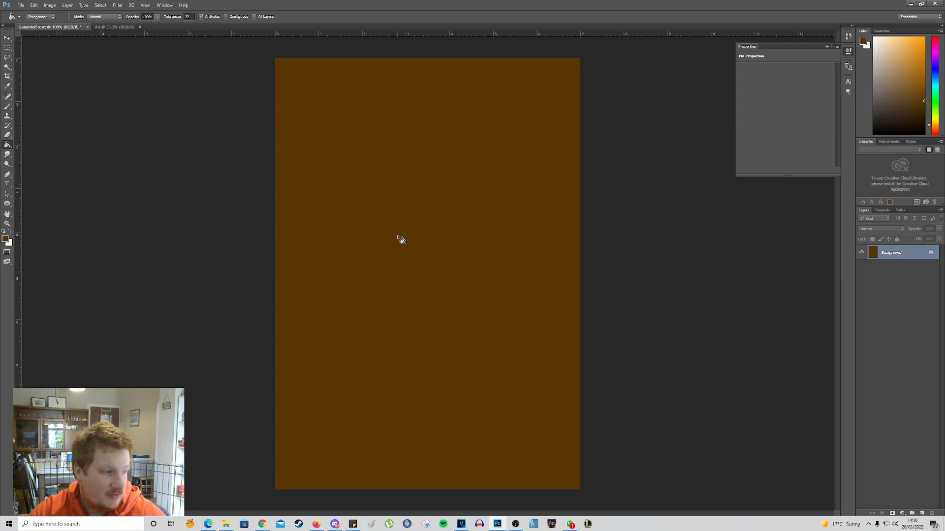
pyautogui.rightClick(10, 147)
pyautogui.click(6, 239)
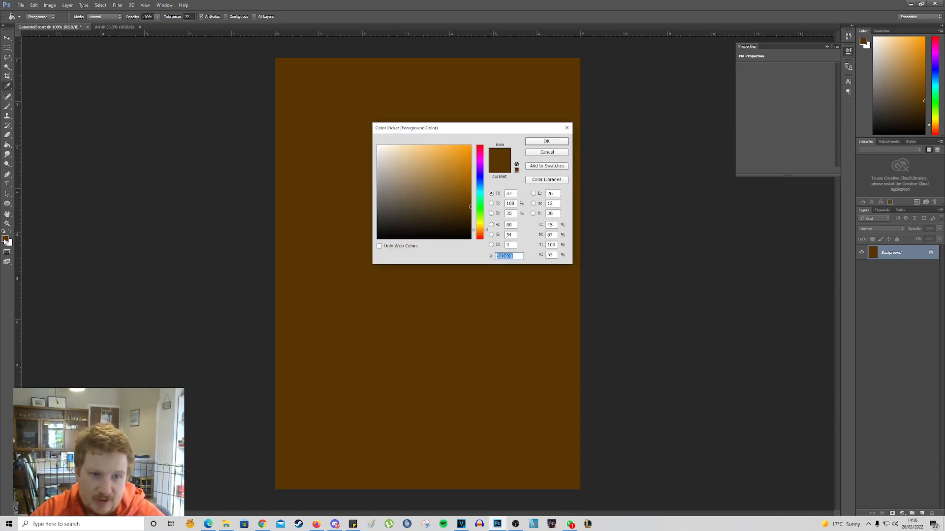
pyautogui.click(546, 141)
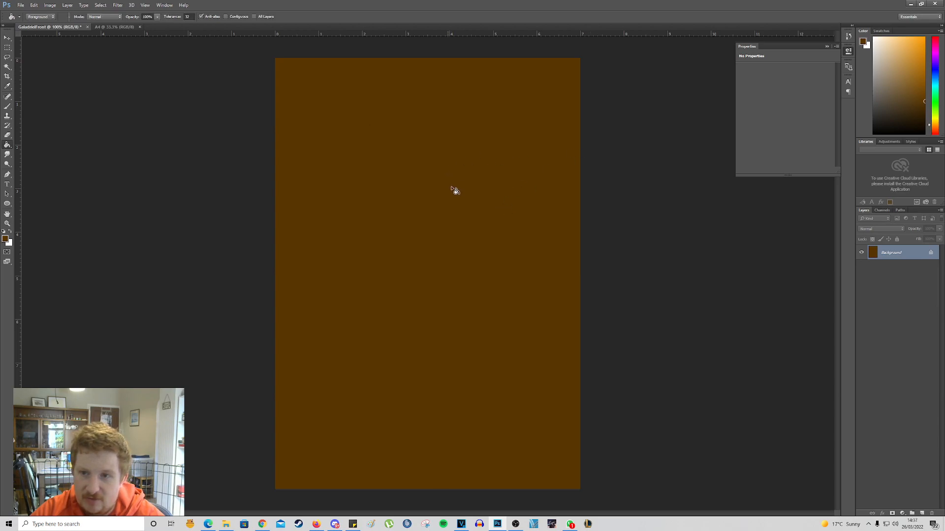
# Step: Select the whole canvas and draw a centred rounded rectangle about 6.45 × 9.50 cm with a 10 px corner radius
pyautogui.hotkey('ctrl', 'a')
pyautogui.press('v')
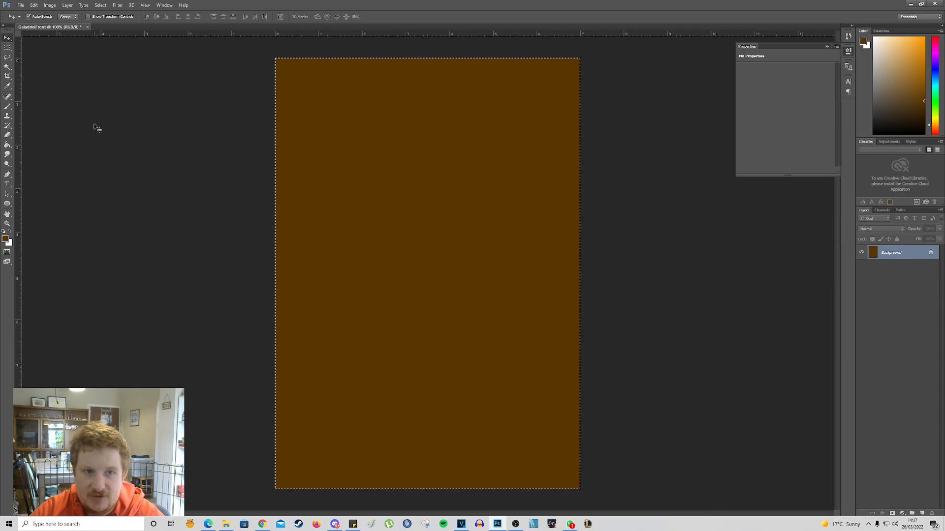
pyautogui.moveTo(7, 203)
pyautogui.mouseDown()
pyautogui.moveTo(46, 213)
pyautogui.moveTo(6, 204)
pyautogui.mouseUp()
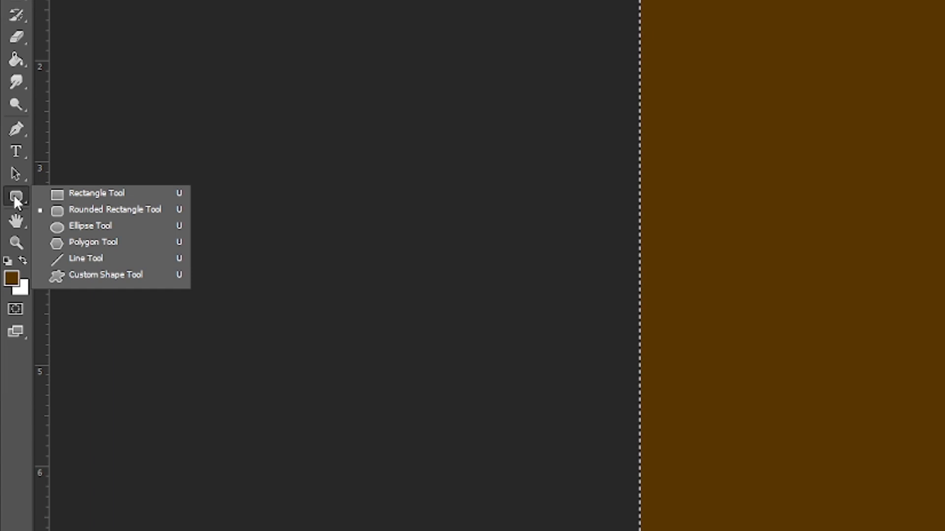
pyautogui.click(83, 209)
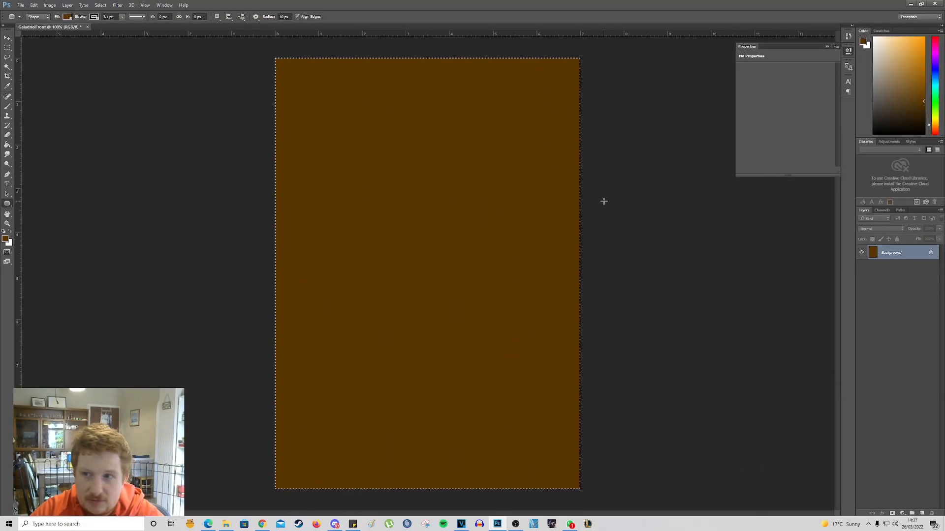
pyautogui.moveTo(330, 146)
pyautogui.mouseDown()
pyautogui.moveTo(448, 296)
pyautogui.moveTo(568, 480)
pyautogui.mouseUp()
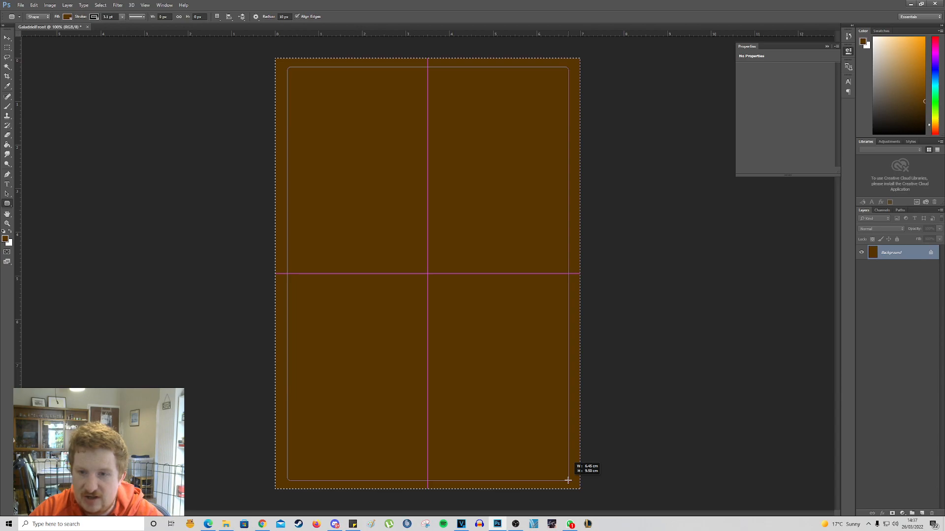
pyautogui.moveTo(568, 480); pyautogui.dragTo(568, 480)
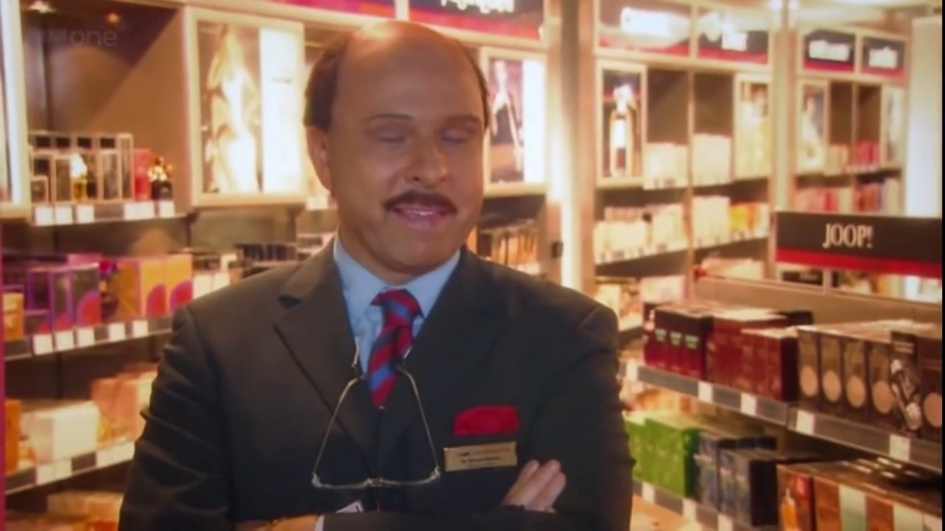
# Step: Set the rounded rectangle's stroke width to 0.74 pt
pyautogui.click(771, 92)
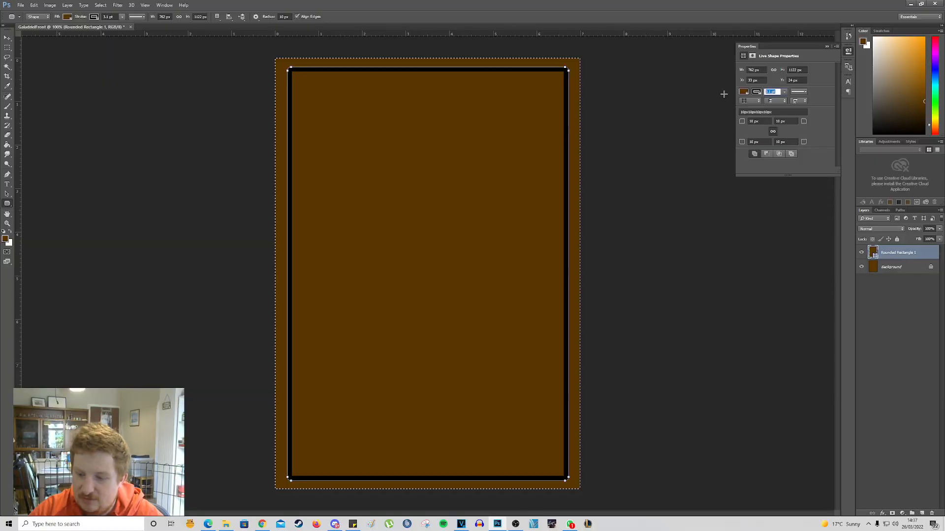
pyautogui.write('0.74')
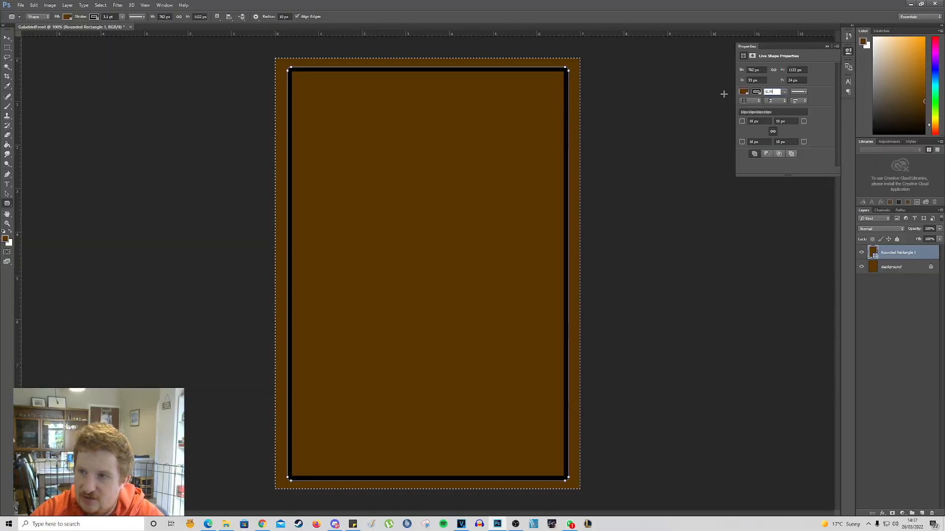
pyautogui.press('Return')
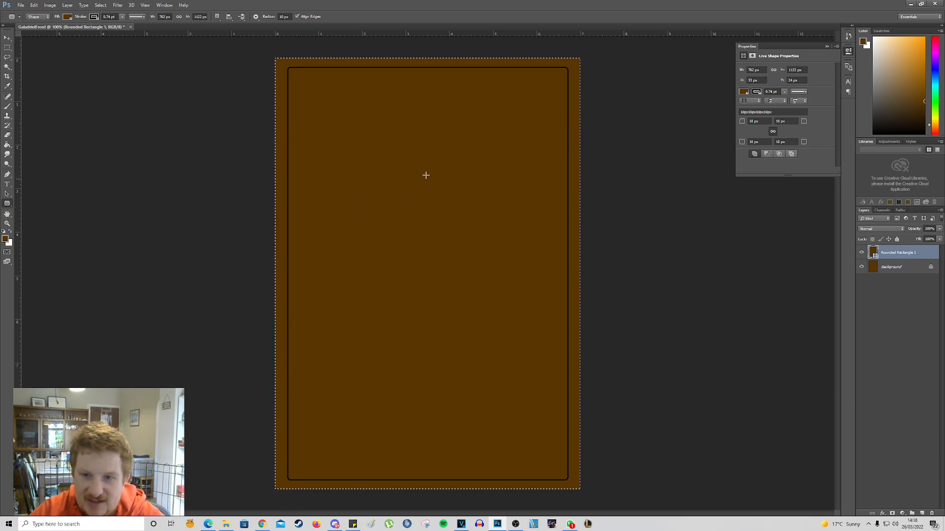
# Step: Switch to Chrome and search Google Images for "middle earth card background", browsing the results for a suitable texture
pyautogui.click(262, 523)
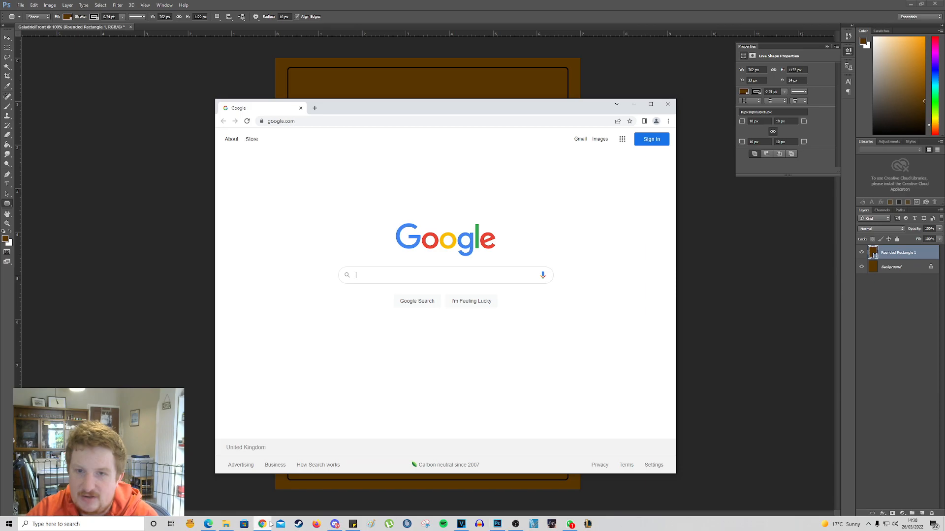
pyautogui.click(378, 273)
pyautogui.write('middle eart')
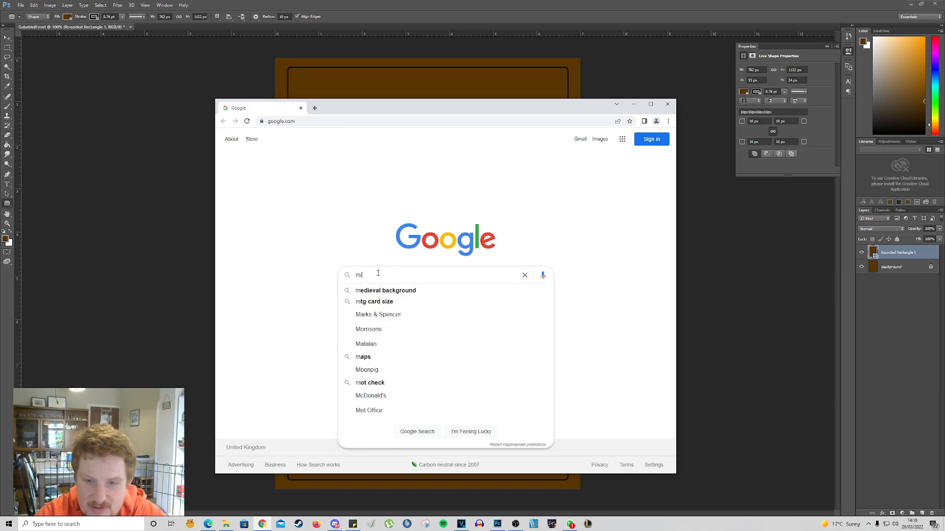
pyautogui.write('h ')
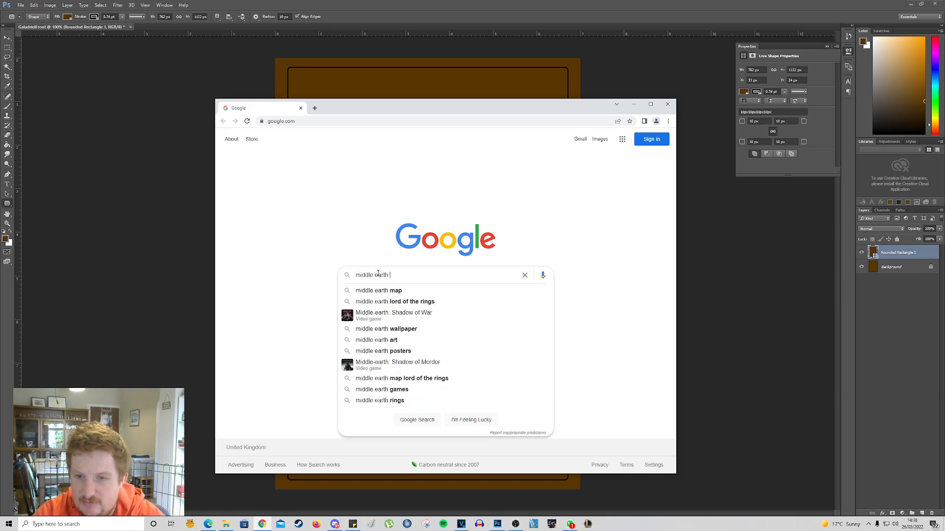
pyautogui.write('card bac')
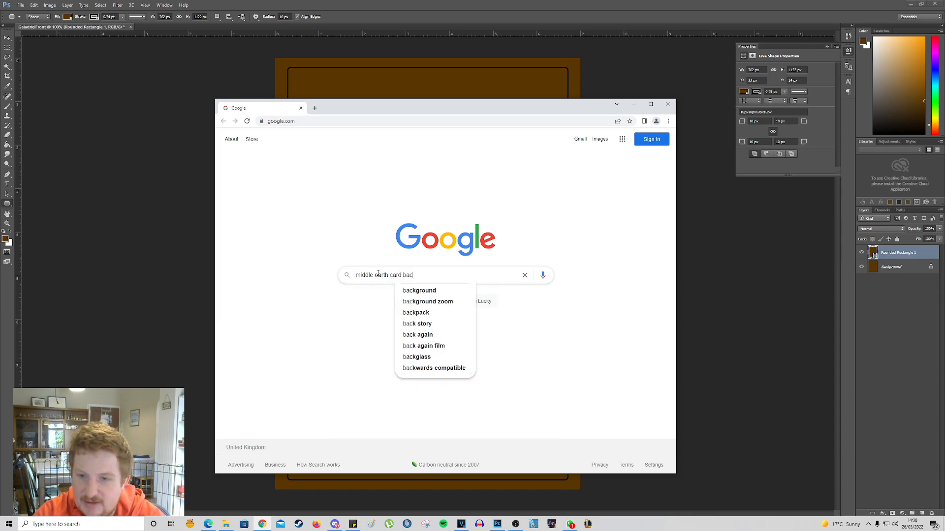
pyautogui.write('kground')
pyautogui.press('Return')
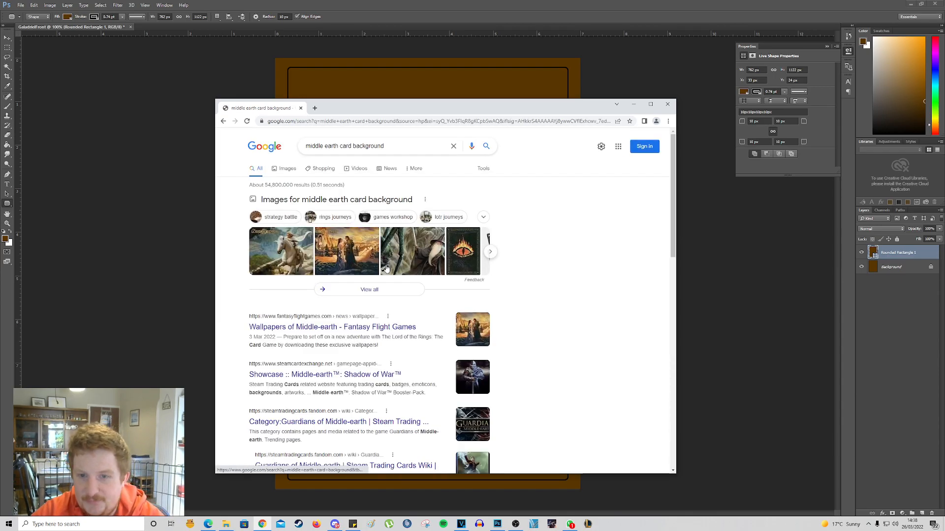
pyautogui.click(283, 169)
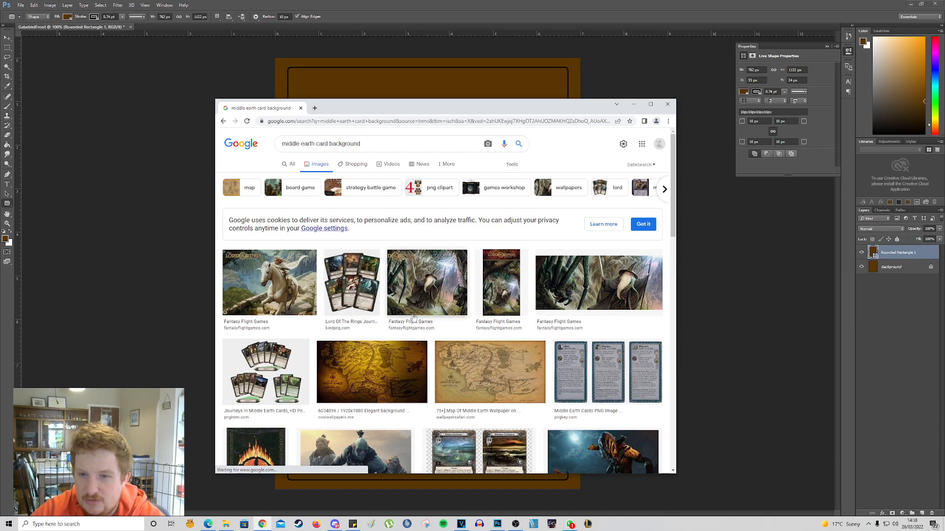
pyautogui.scroll(-1, 476, 270)
pyautogui.scroll(-5, 473, 275)
pyautogui.scroll(-4, 438, 315)
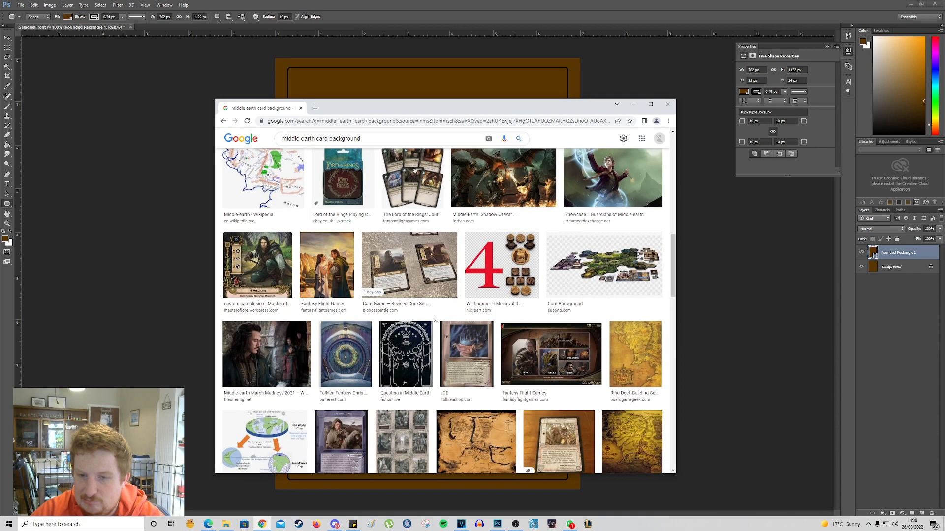
pyautogui.scroll(10, 434, 318)
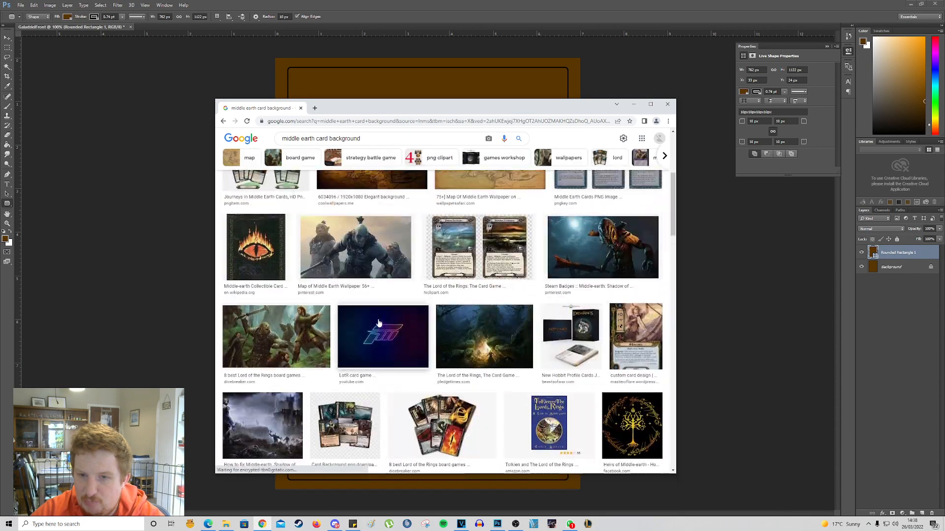
# Step: Change the image search to "card background lord rings"
pyautogui.click(316, 144)
pyautogui.hotkey('ctrl', 'BackSpace')
pyautogui.hotkey('ctrl', 'BackSpace')
pyautogui.click(336, 144)
pyautogui.write('lord')
pyautogui.press('Escape')
pyautogui.write('rings')
pyautogui.press('Return')
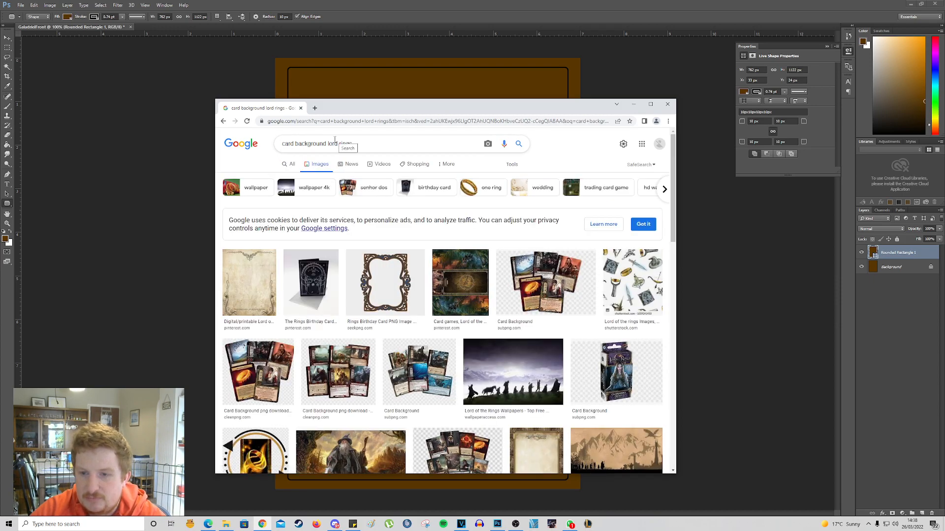
# Step: View the parchment "Digital/printable Lord of the Rings Stationary" image and its Pinterest page, and return to Photoshop
pyautogui.click(259, 289)
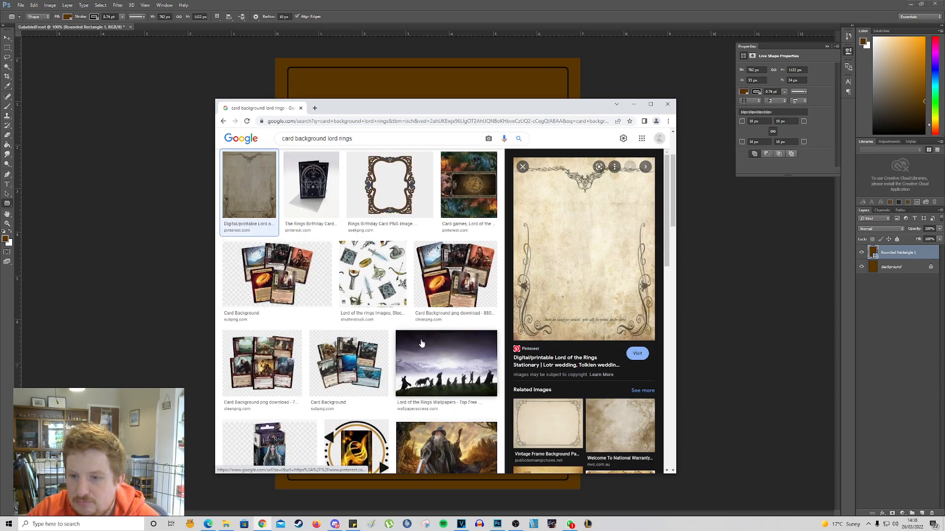
pyautogui.click(566, 197)
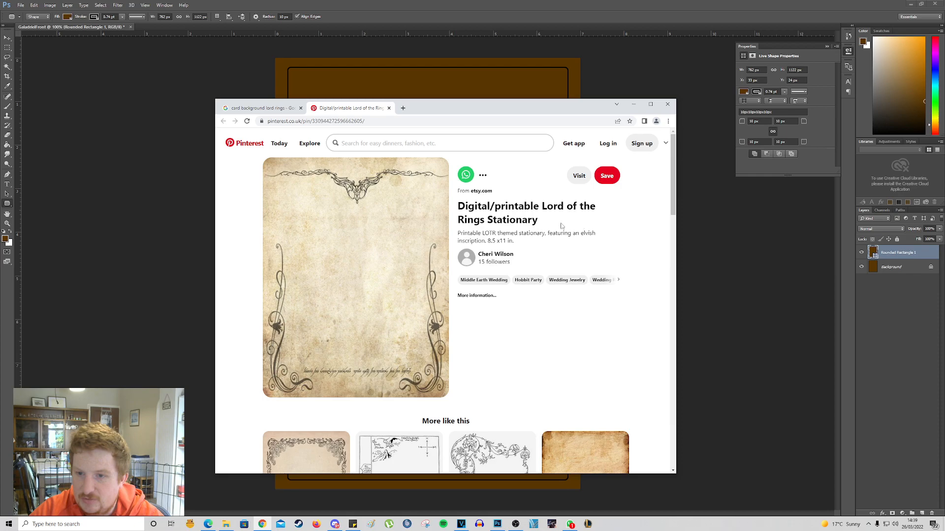
pyautogui.hotkey('ctrl', 'w')
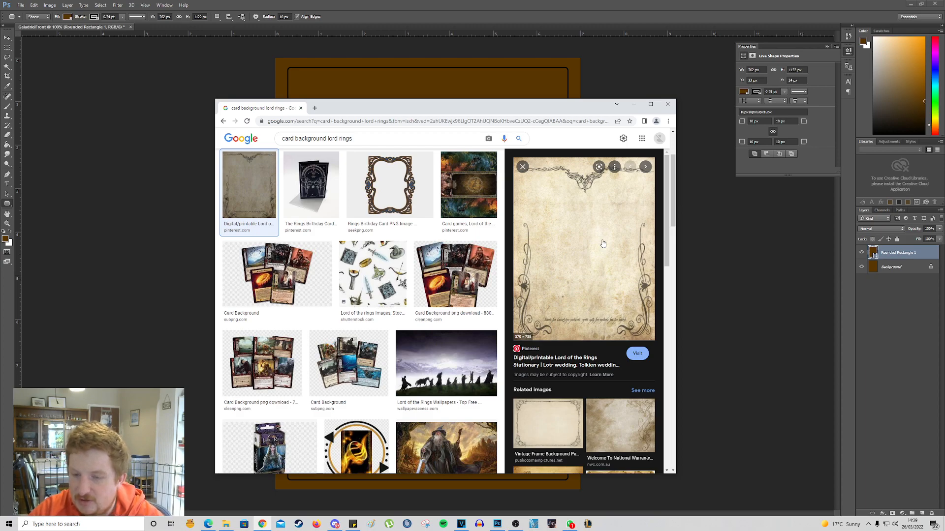
pyautogui.click(667, 105)
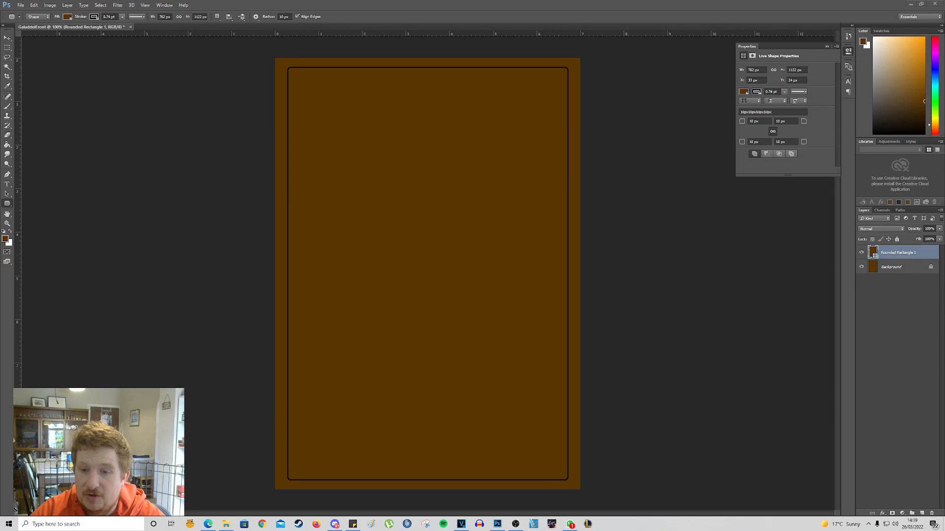
# Step: Place the parchment image on the card, stretched to the rounded rectangle's full height, and clip it to that shape with a clipping mask
pyautogui.moveTo(451, 92); pyautogui.dragTo(418, 212)
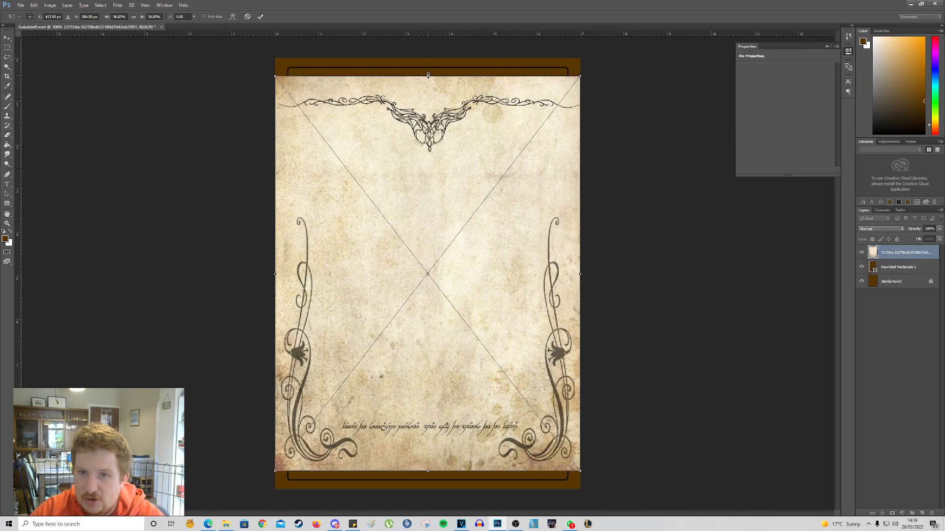
pyautogui.moveTo(427, 75); pyautogui.dragTo(427, 66)
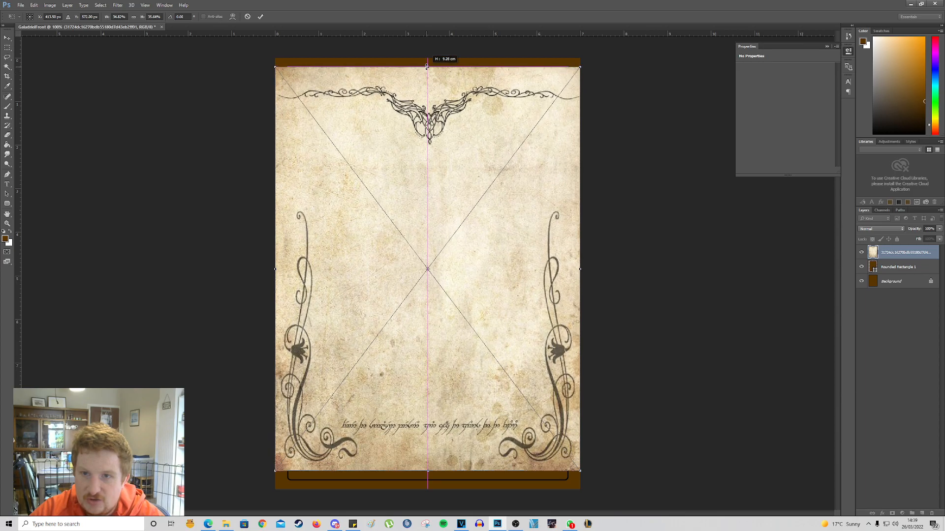
pyautogui.moveTo(427, 471); pyautogui.dragTo(426, 480)
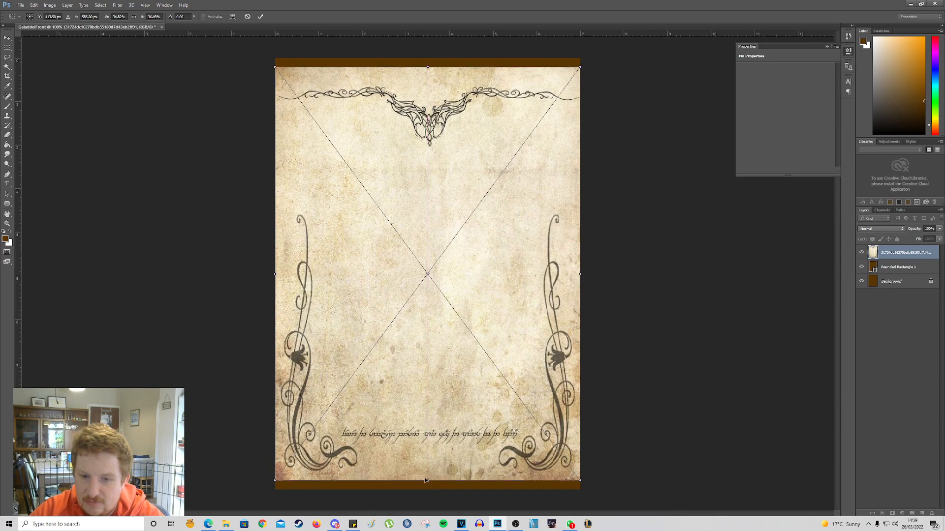
pyautogui.press('Return')
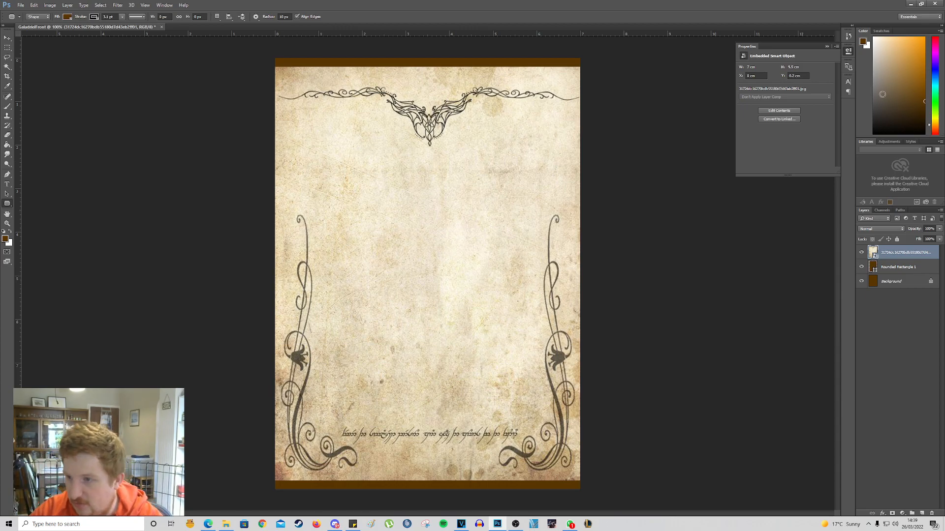
pyautogui.rightClick(891, 253)
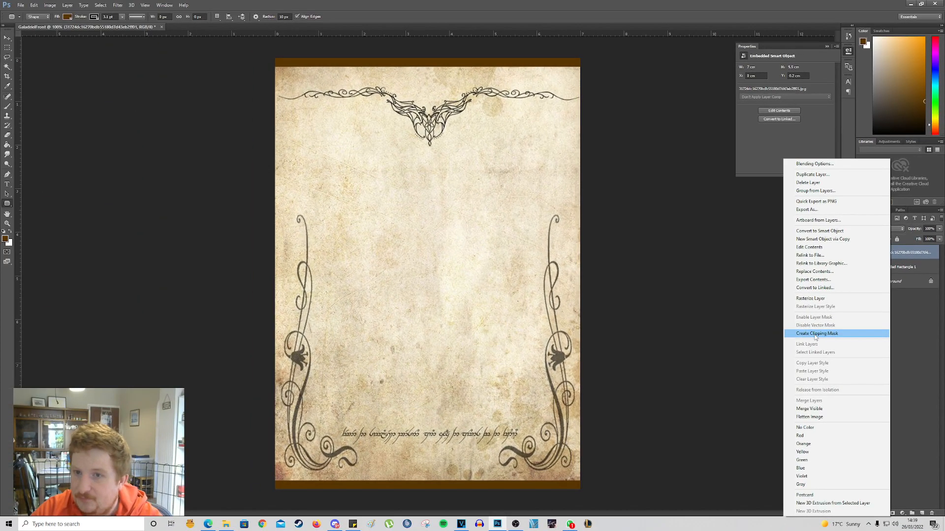
pyautogui.click(653, 332)
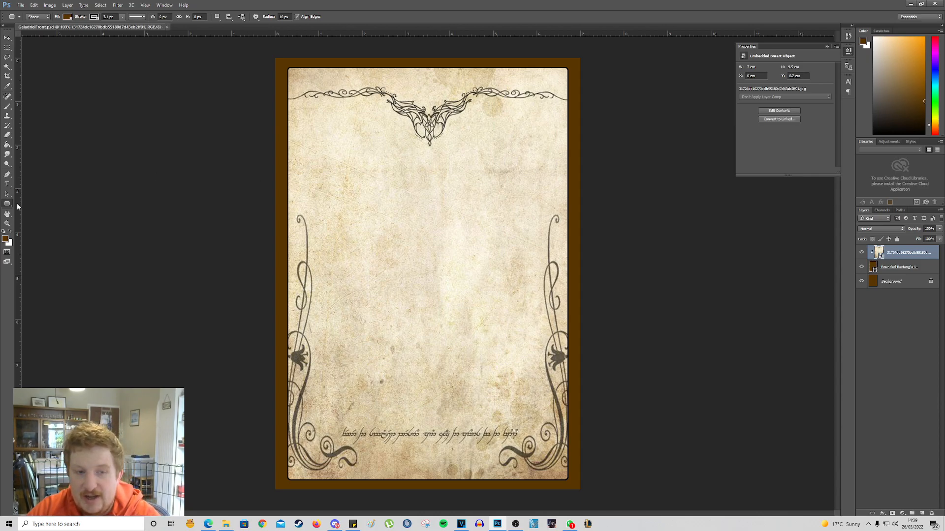
# Step: Draw a rounded rectangle about 618 × 339 px with 10 px corners across the upper part of the parchment
pyautogui.rightClick(7, 204)
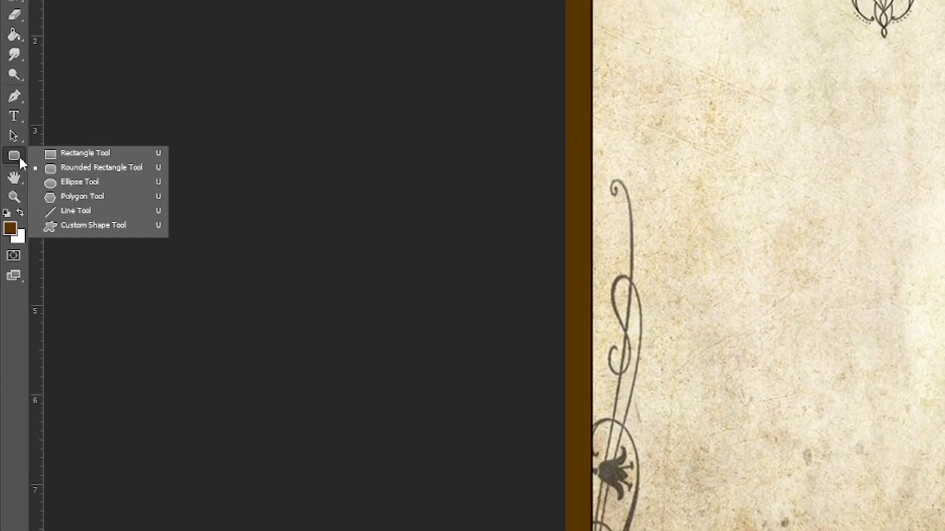
pyautogui.click(74, 167)
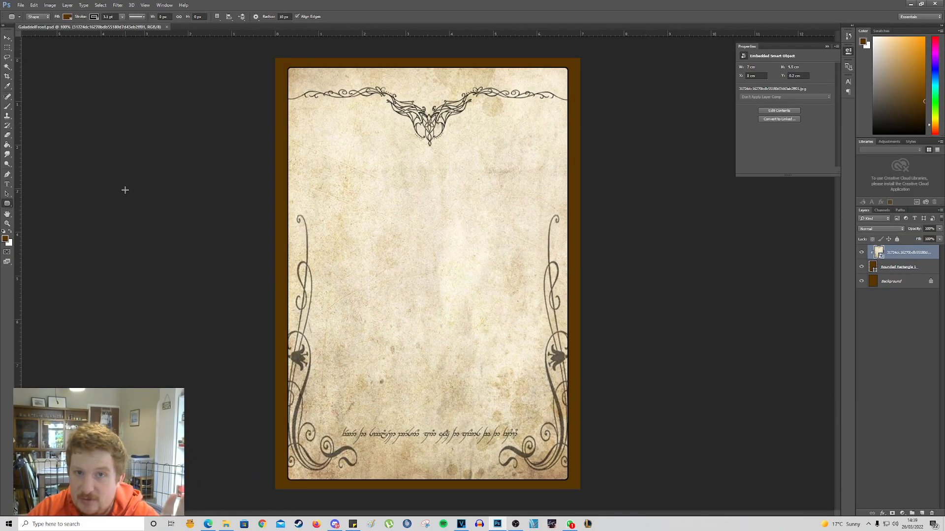
pyautogui.moveTo(313, 105); pyautogui.dragTo(541, 230)
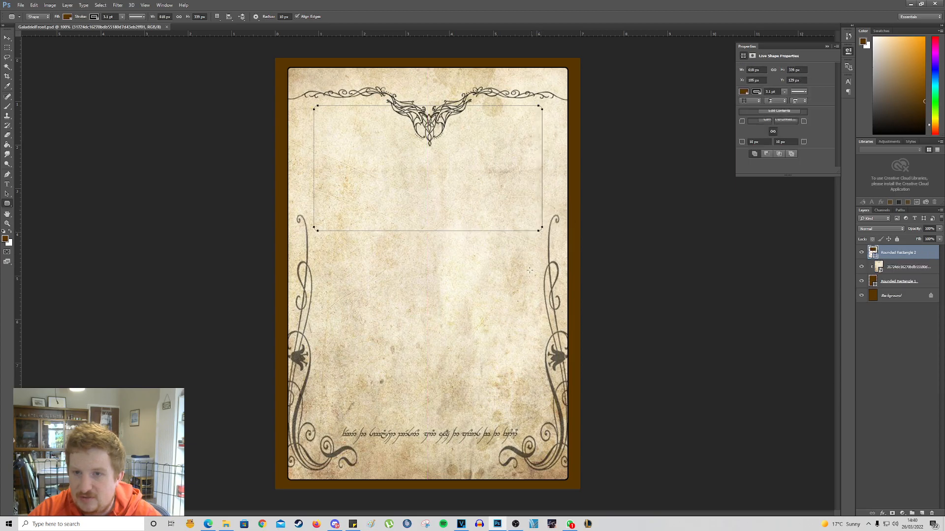
# Step: Set the upper rounded rectangle's outline width to 0.74 pt
pyautogui.click(776, 91)
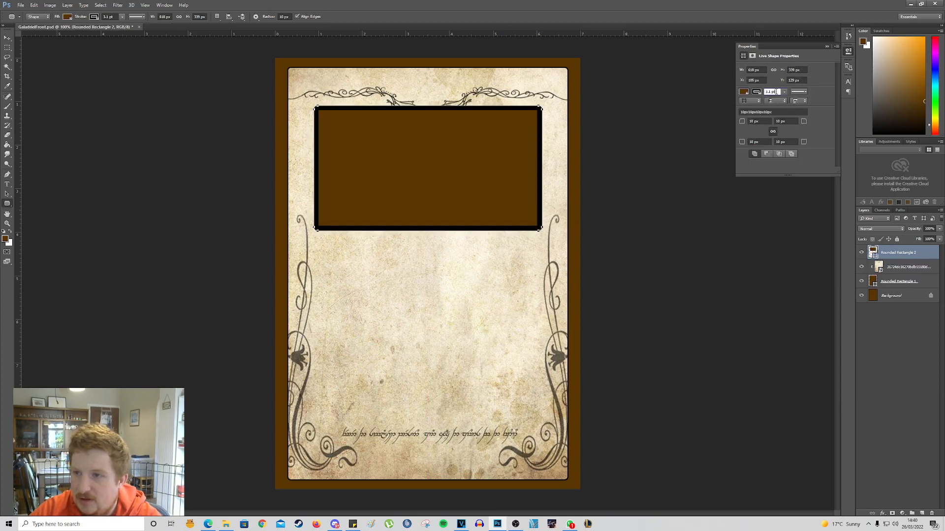
pyautogui.write('0.74')
pyautogui.press('Return')
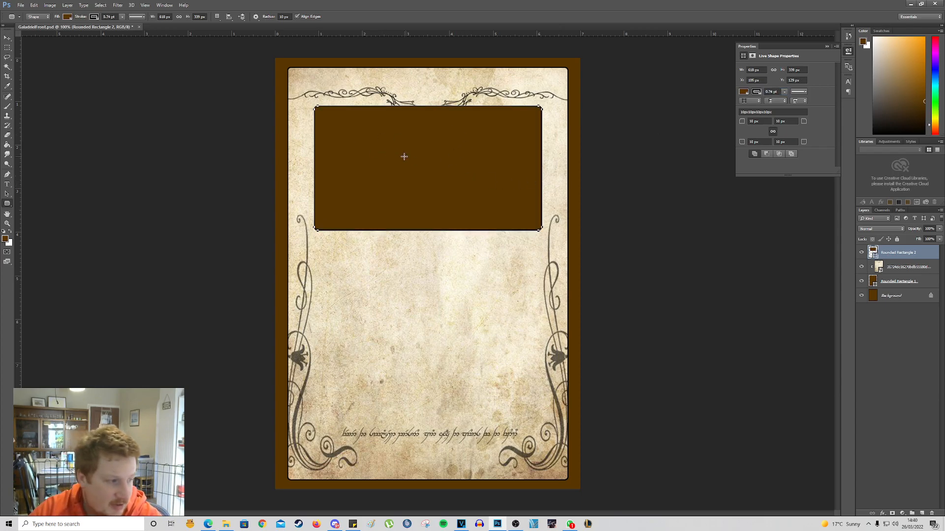
# Step: Move the upper rounded rectangle up to just below the scroll ornament and shrink it to about 570 × 291 px
pyautogui.click(8, 40)
pyautogui.moveTo(449, 173); pyautogui.dragTo(435, 205)
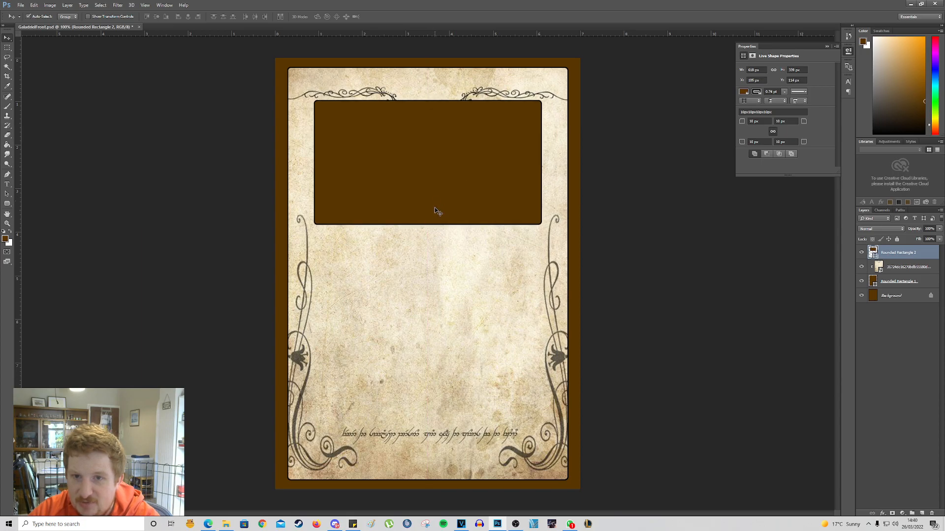
pyautogui.moveTo(413, 165); pyautogui.dragTo(413, 147)
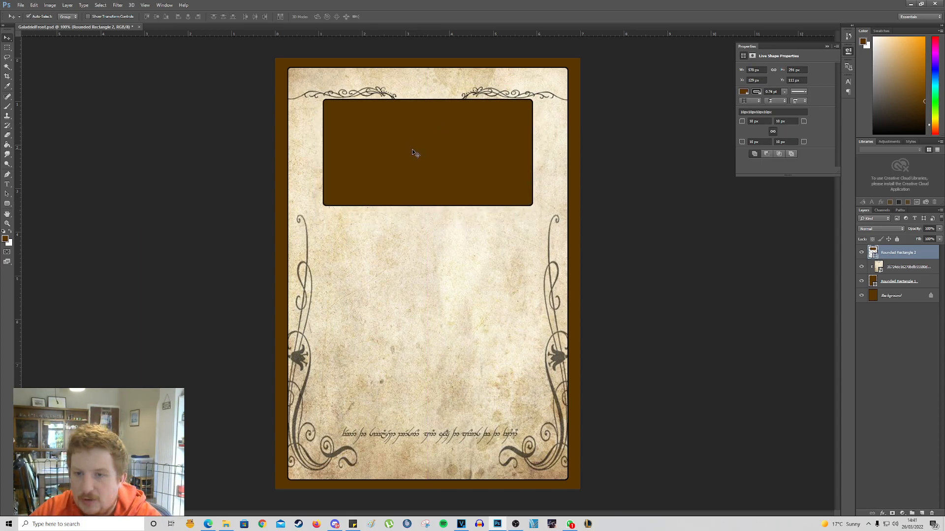
# Step: Stretch the upper rounded rectangle downwards with Free Transform to a height of about 2.89 cm, keeping its width
pyautogui.click(420, 211)
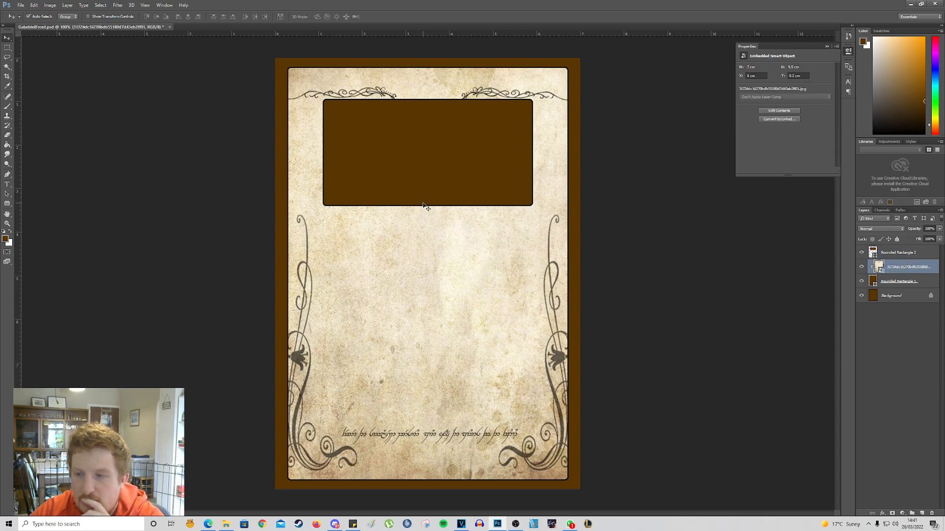
pyautogui.click(426, 204)
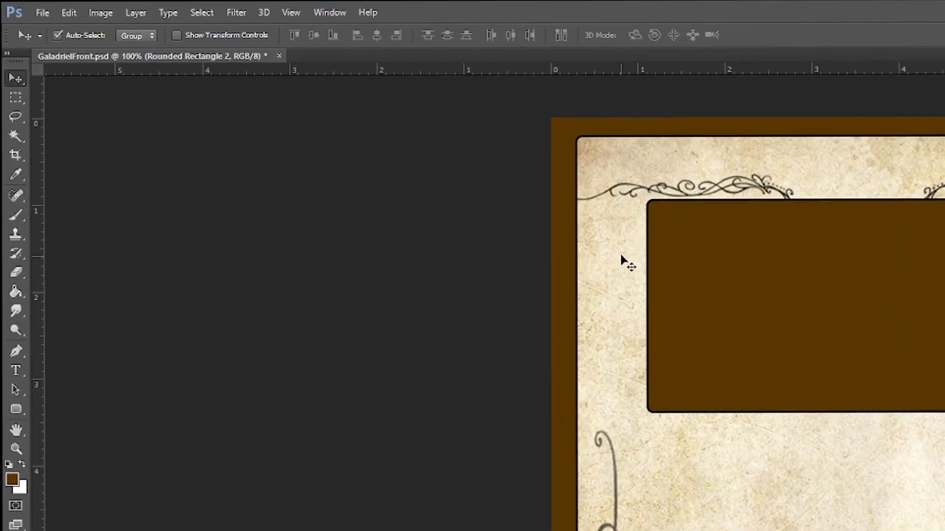
pyautogui.click(69, 12)
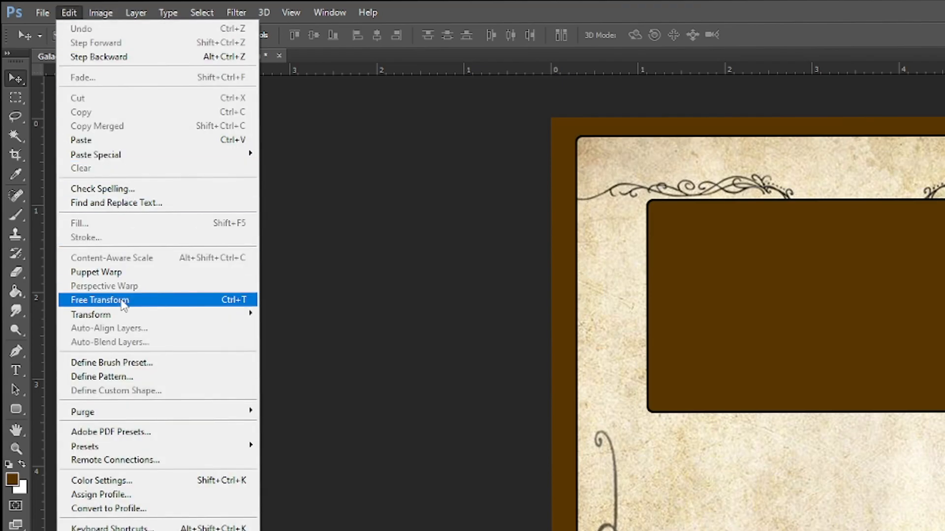
pyautogui.click(110, 299)
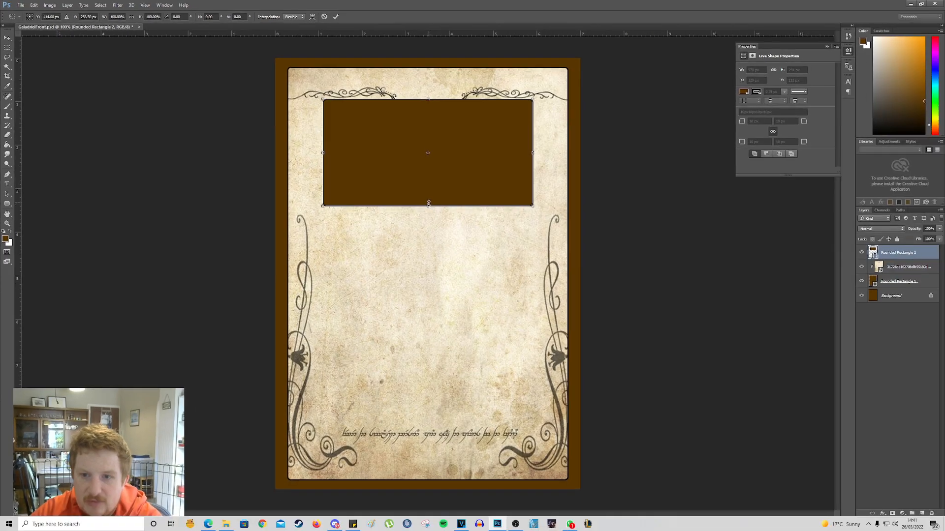
pyautogui.moveTo(856, 409); pyautogui.dragTo(855, 420)
pyautogui.moveTo(427, 210); pyautogui.dragTo(426, 224)
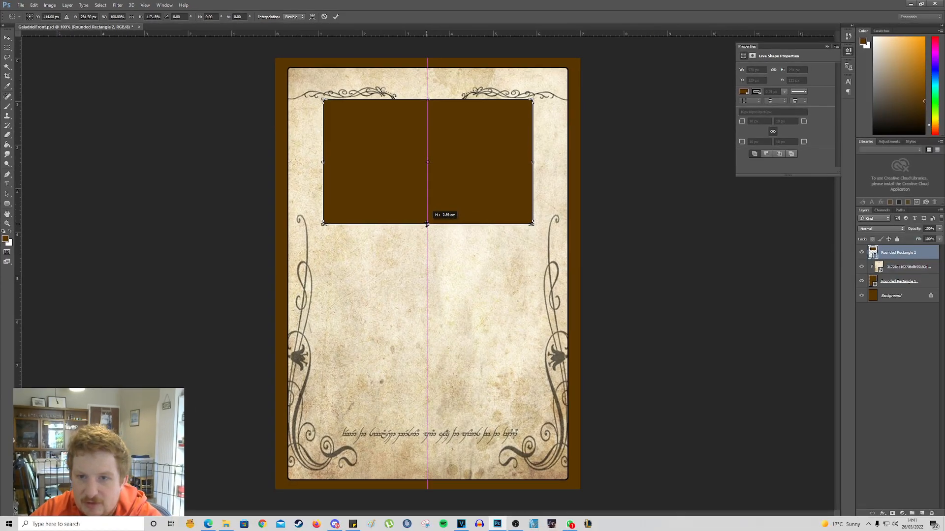
pyautogui.press('Return')
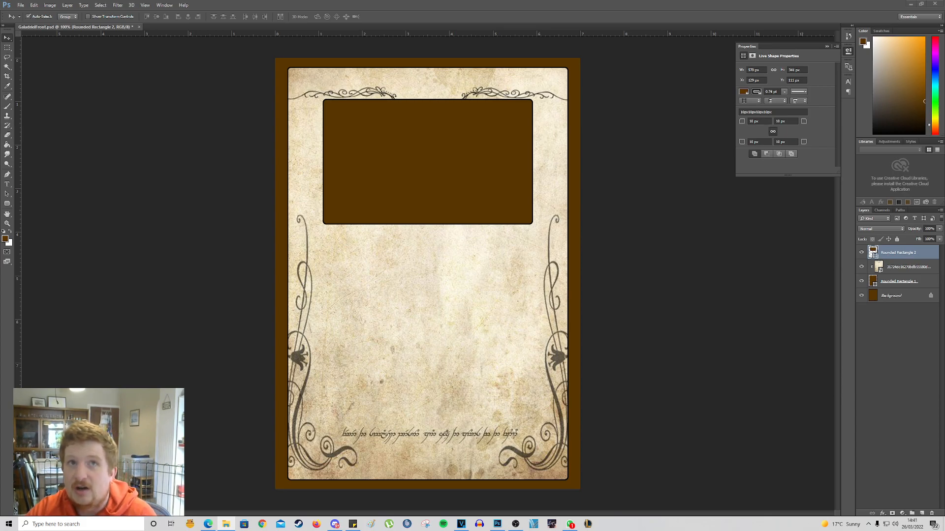
# Step: Place the miniatures photo IMG-20211129-WA0069 over the upper frame and clip it to Rounded Rectangle 2 with a clipping mask
pyautogui.moveTo(317, 65); pyautogui.dragTo(394, 146)
pyautogui.moveTo(466, 357); pyautogui.dragTo(473, 255)
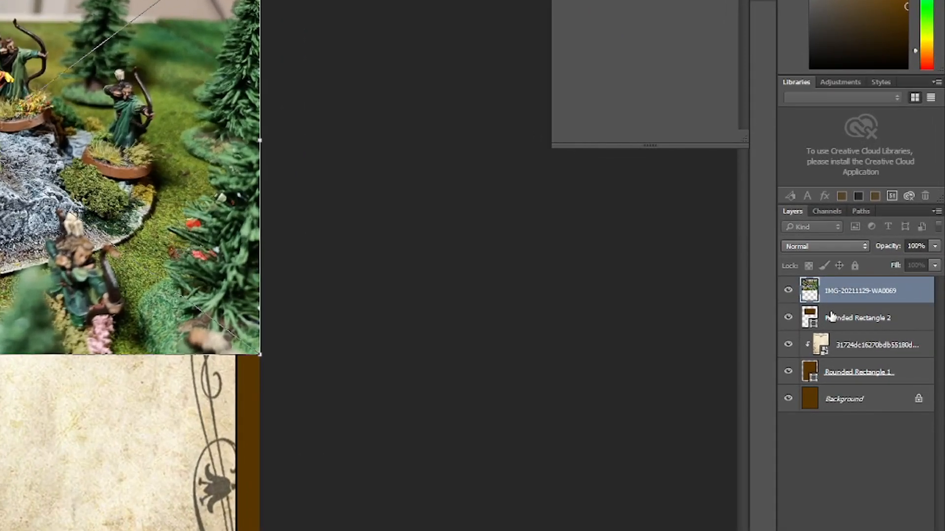
pyautogui.press('Return')
pyautogui.rightClick(860, 292)
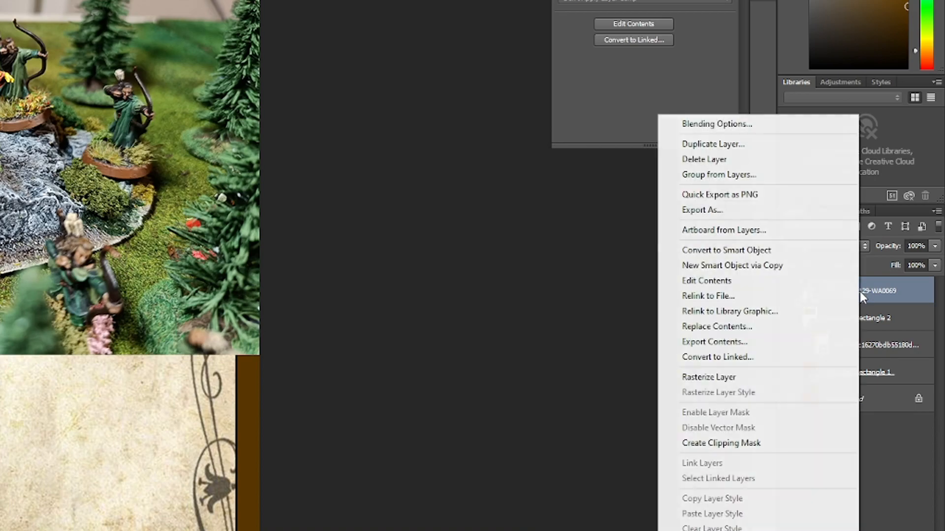
pyautogui.click(723, 444)
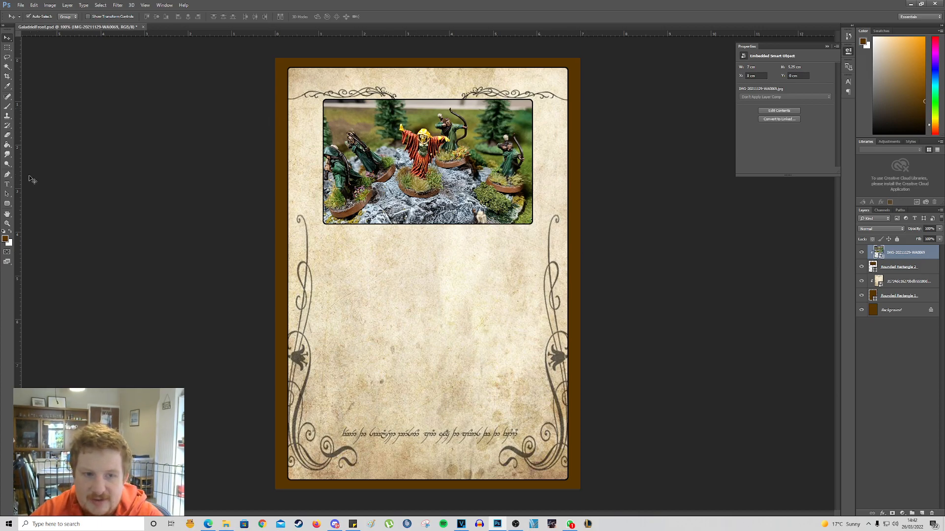
# Step: Add the title "Galadriel" below the photo in Ringbearer Medium and set its size to 14 pt
pyautogui.click(7, 185)
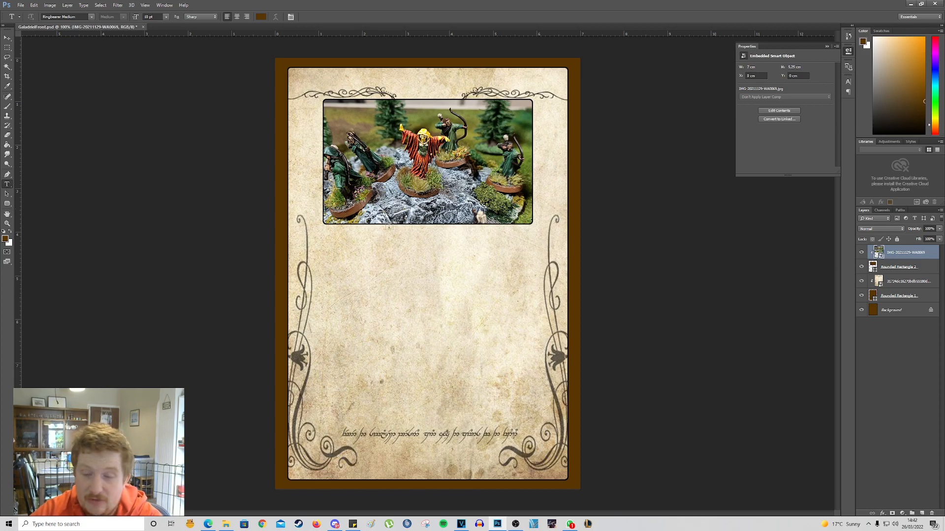
pyautogui.click(395, 240)
pyautogui.write('Galad')
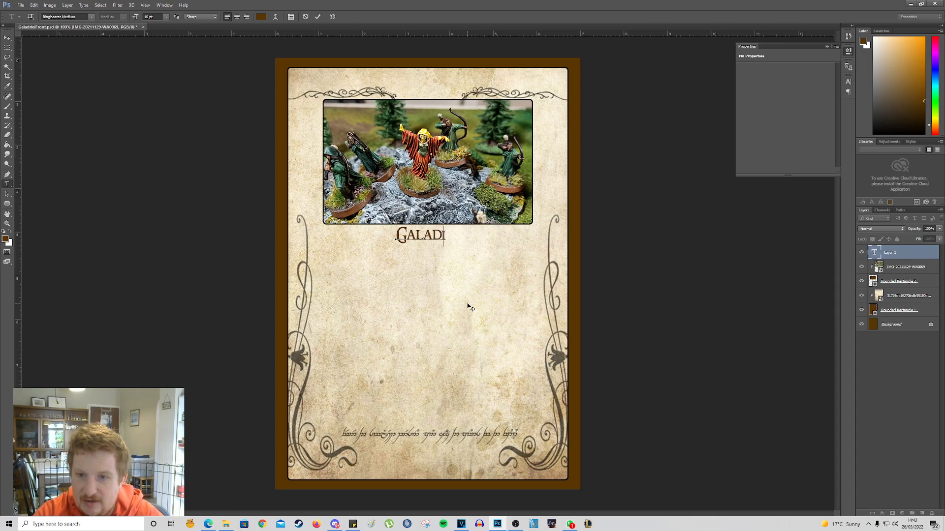
pyautogui.write('riel')
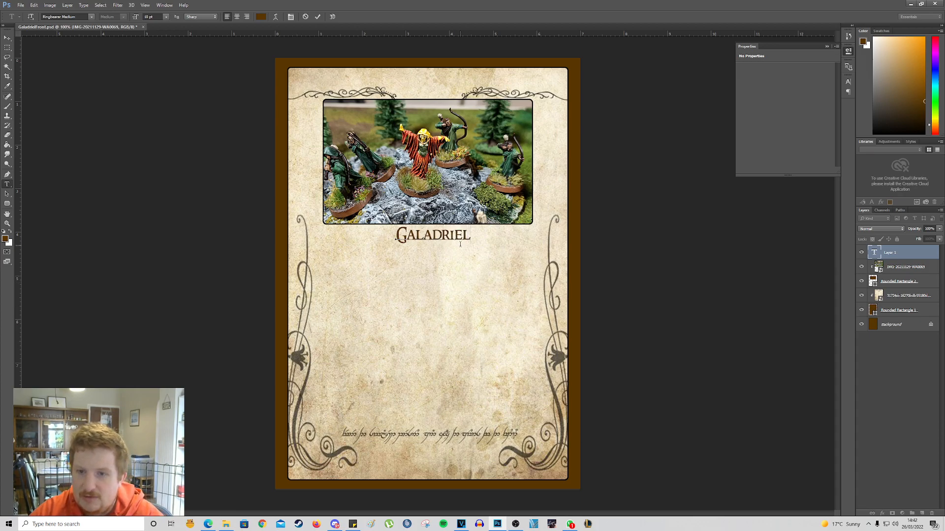
pyautogui.moveTo(470, 236); pyautogui.dragTo(369, 243)
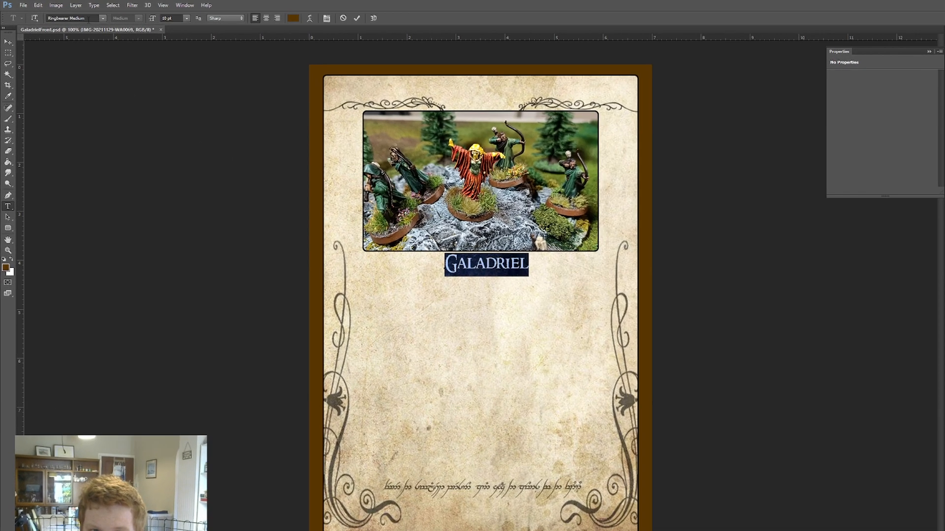
pyautogui.click(88, 18)
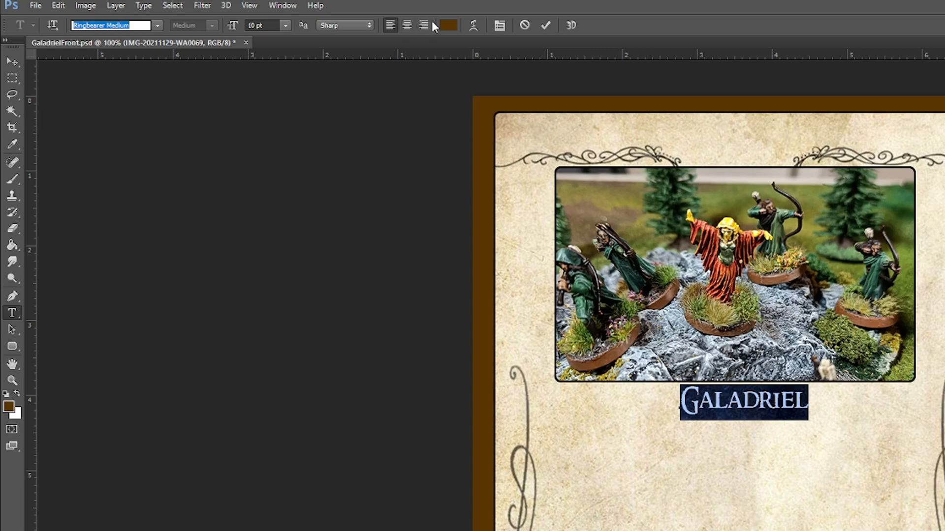
pyautogui.click(285, 25)
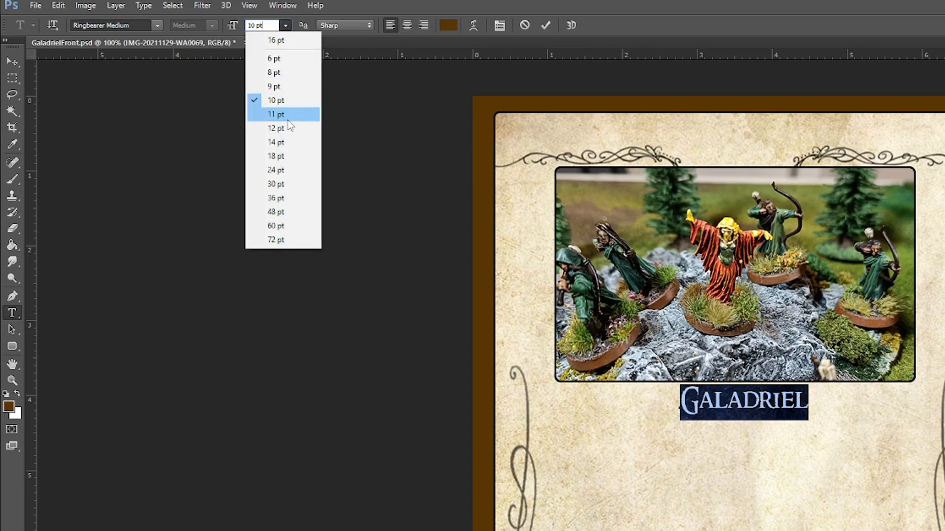
pyautogui.click(283, 143)
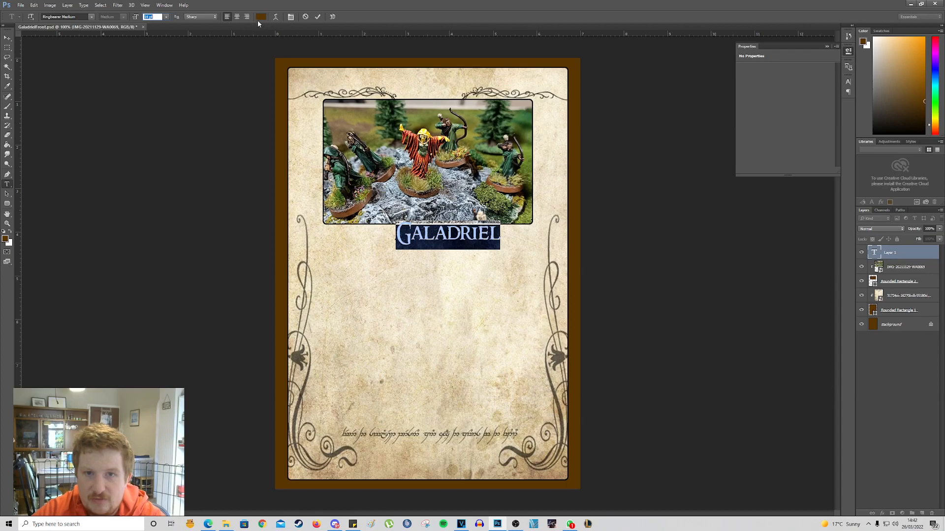
# Step: Recolour the title with the dark grey-brown sampled from the side ornament and centre it beneath the photo
pyautogui.click(448, 25)
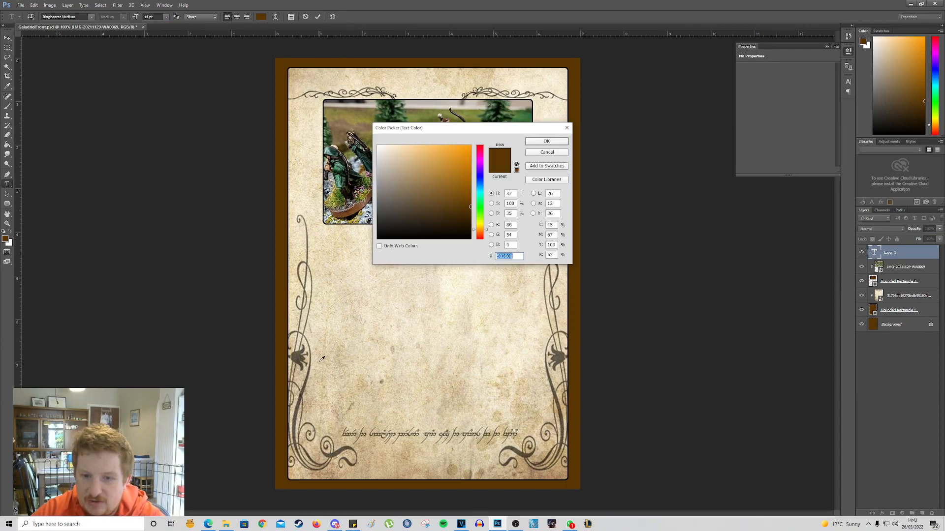
pyautogui.click(301, 355)
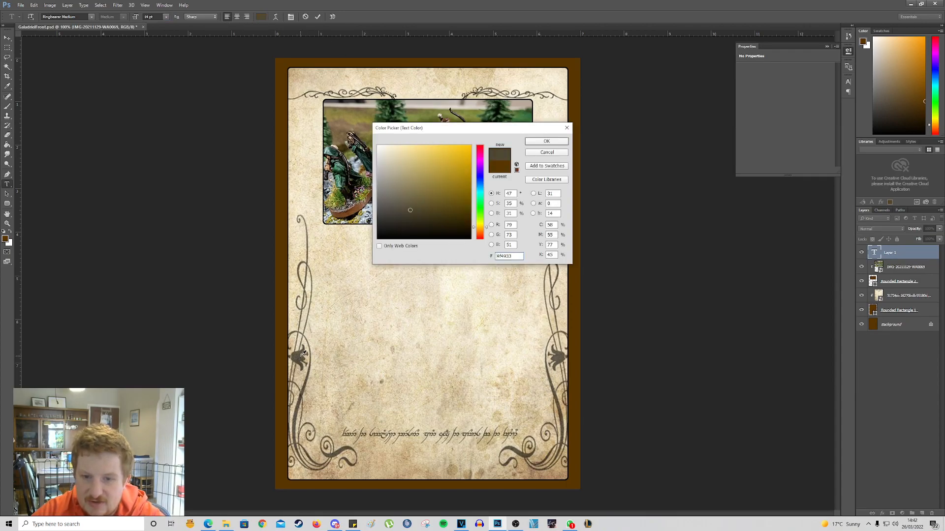
pyautogui.click(546, 140)
pyautogui.click(8, 37)
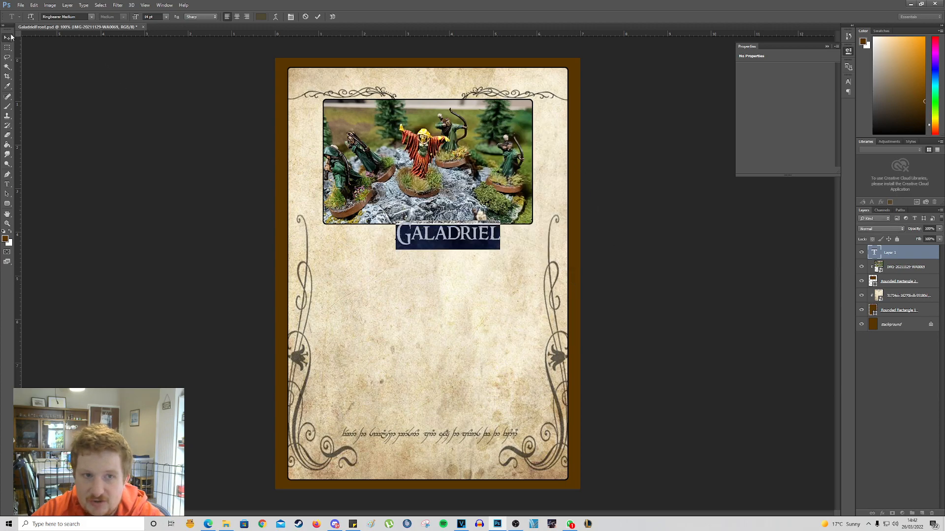
pyautogui.moveTo(445, 234); pyautogui.dragTo(424, 242)
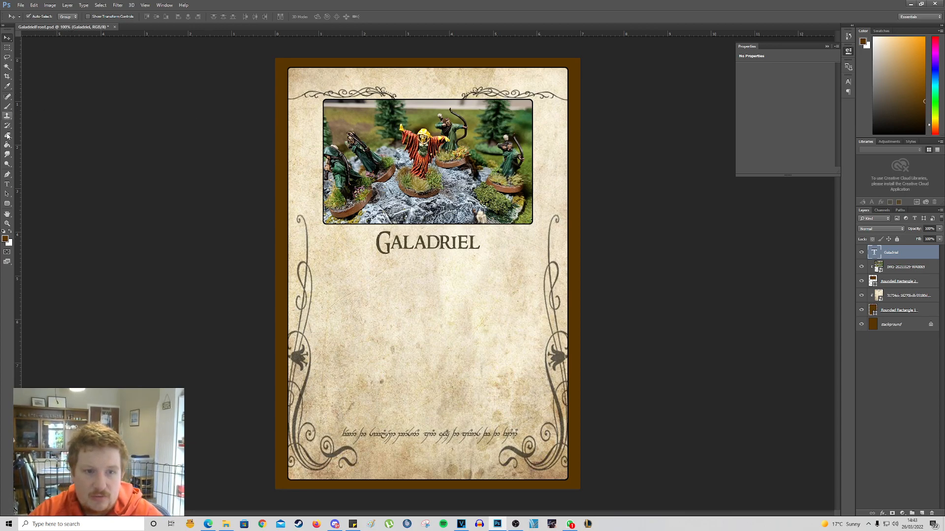
# Step: Set the text size to 11 pt and add the line "Wnds M W F" with spaced-out entries below the title
pyautogui.click(7, 184)
pyautogui.click(165, 17)
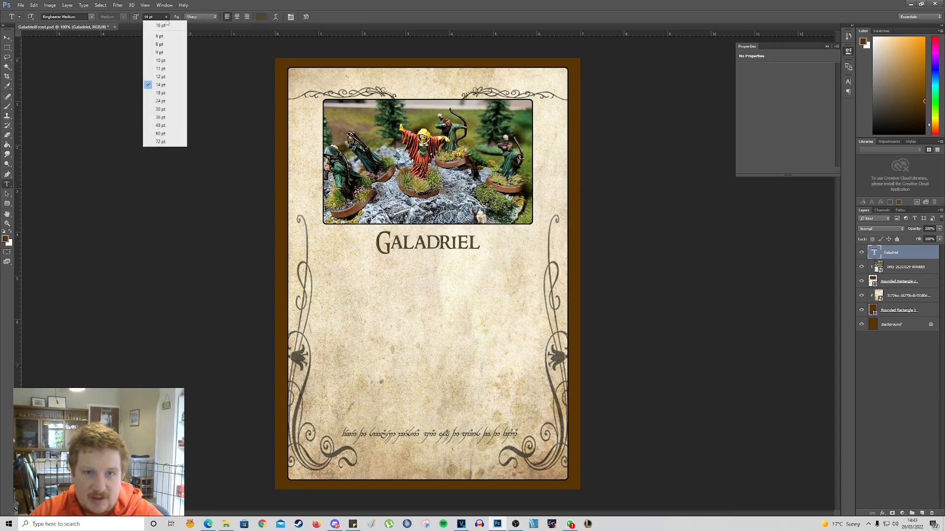
pyautogui.click(160, 69)
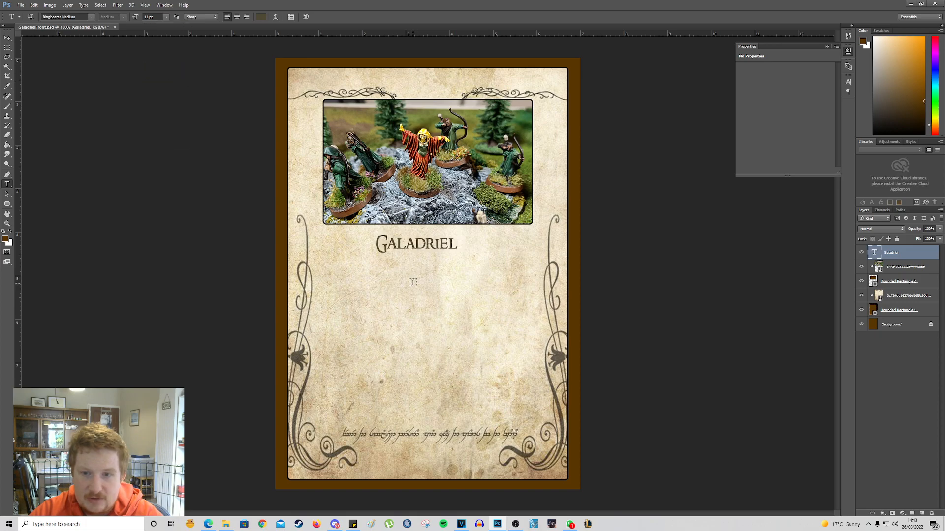
pyautogui.click(349, 273)
pyautogui.write('Wid')
pyautogui.press('BackSpace')
pyautogui.press('BackSpace')
pyautogui.write('m')
pyautogui.press('BackSpace')
pyautogui.write('nds')
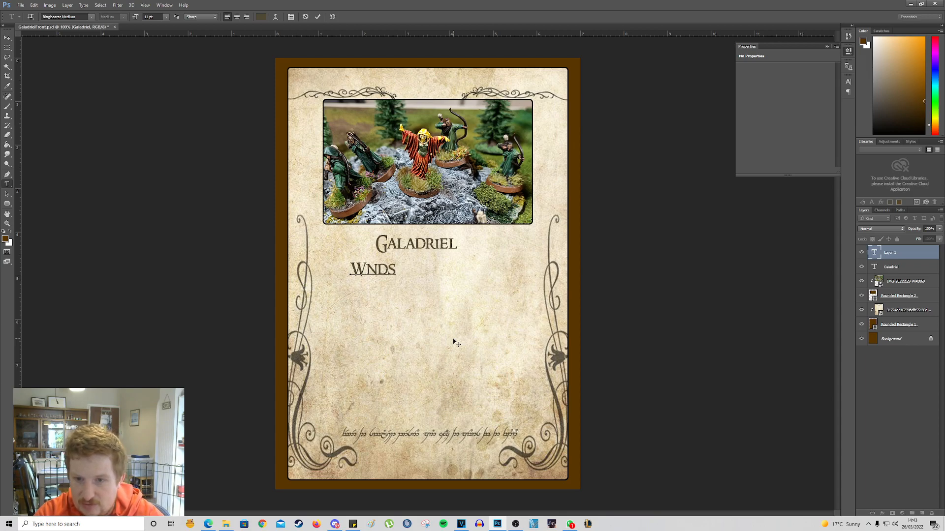
pyautogui.write(' M')
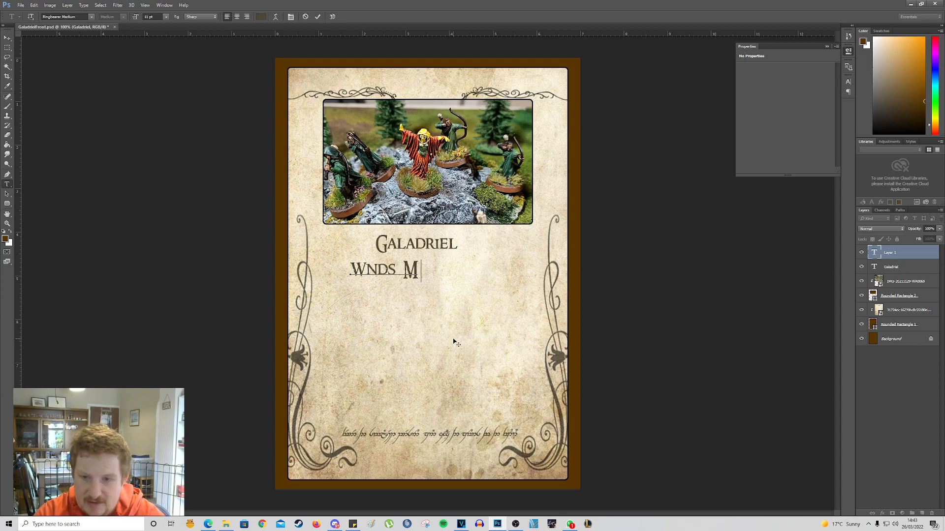
pyautogui.write('    W')
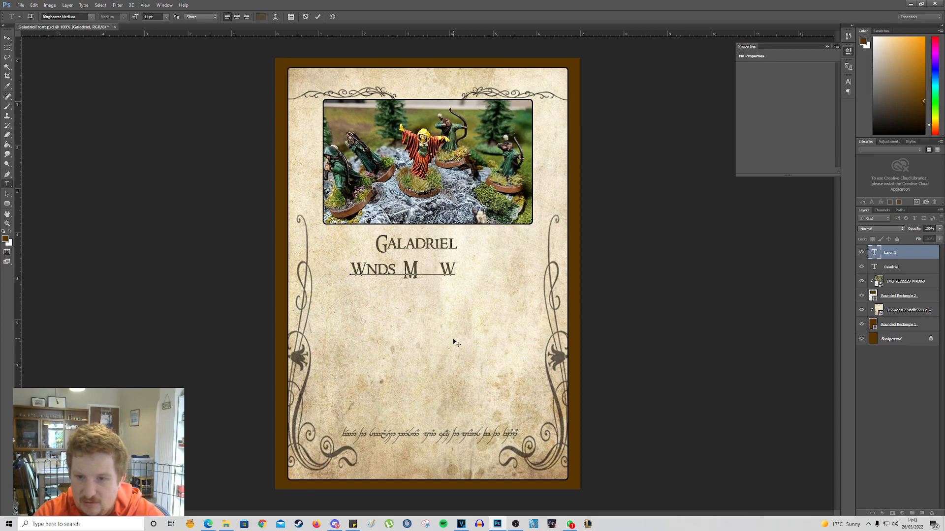
pyautogui.hotkey('ctrl', 'z')
pyautogui.hotkey('ctrl', 'z')
pyautogui.write('F')
# Step: Widen the gap after "Wnds" and shift the stat line slightly left and down beneath the title
pyautogui.click(400, 271)
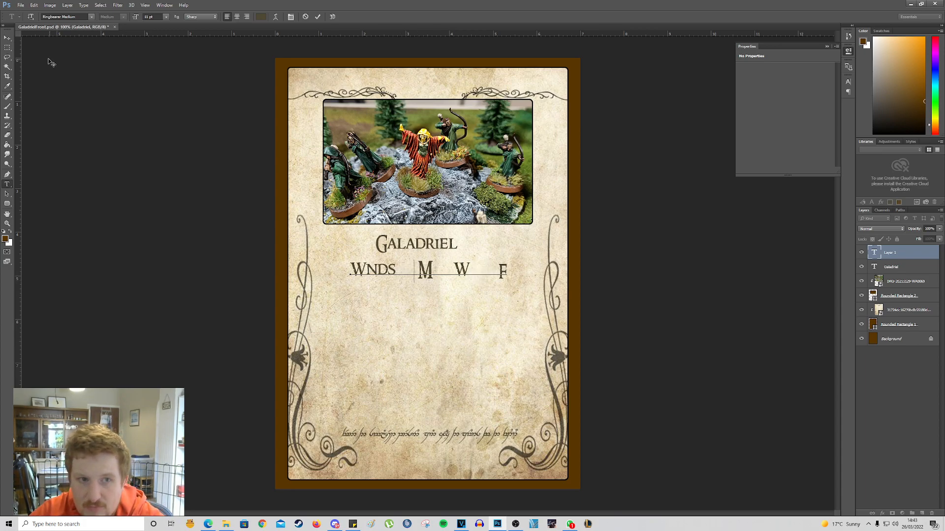
pyautogui.click(7, 38)
pyautogui.moveTo(430, 275); pyautogui.dragTo(419, 278)
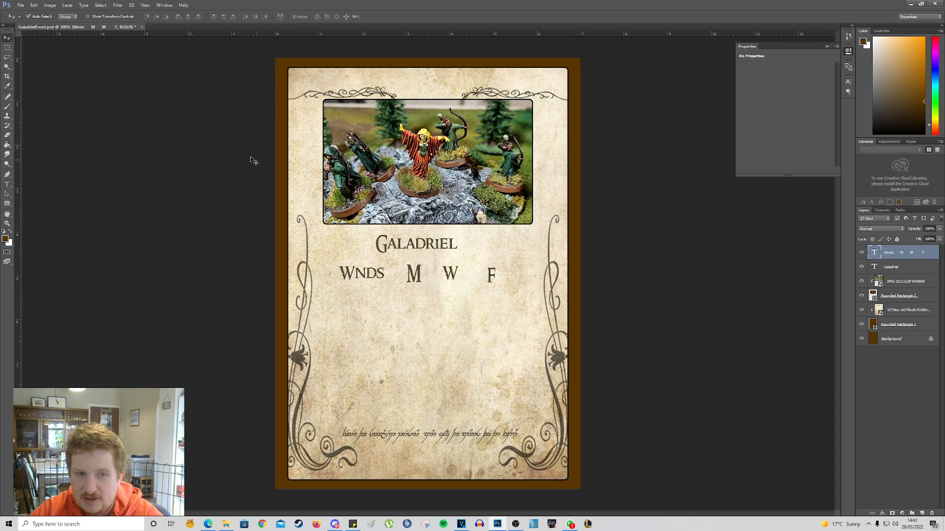
# Step: Widen the gaps between "Wnds", "M", "W" and "F" with more spaces and re-centre the stat line on the card
pyautogui.press('t')
pyautogui.doubleClick(873, 251)
pyautogui.click(489, 284)
pyautogui.hotkey('ctrl', 'Left')
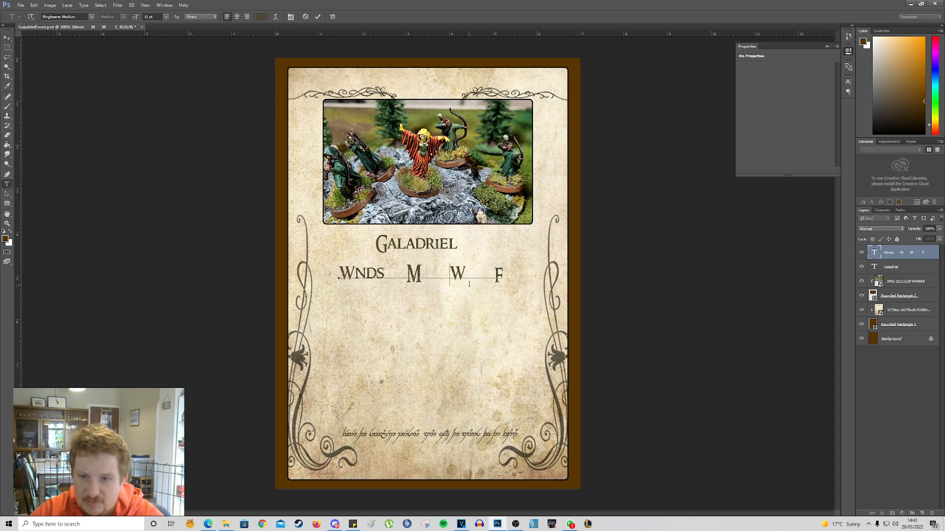
pyautogui.click(505, 277)
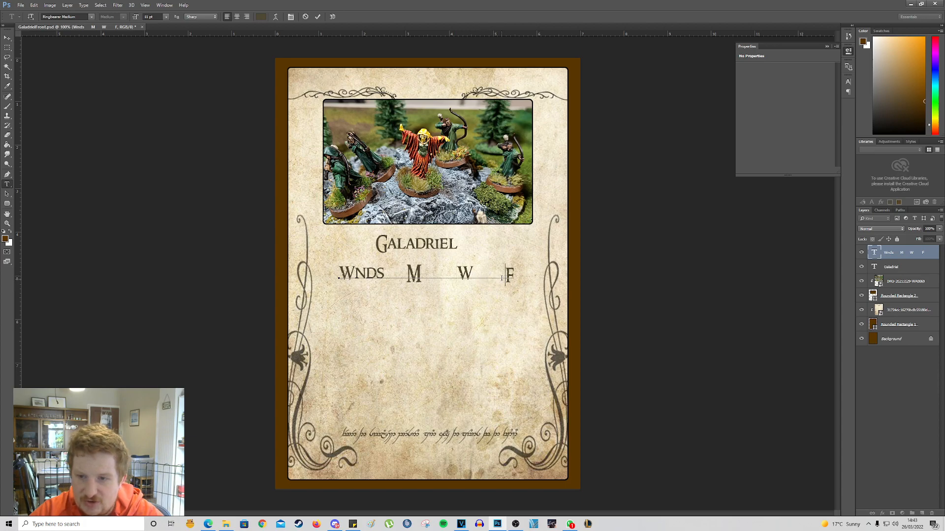
pyautogui.click(387, 275)
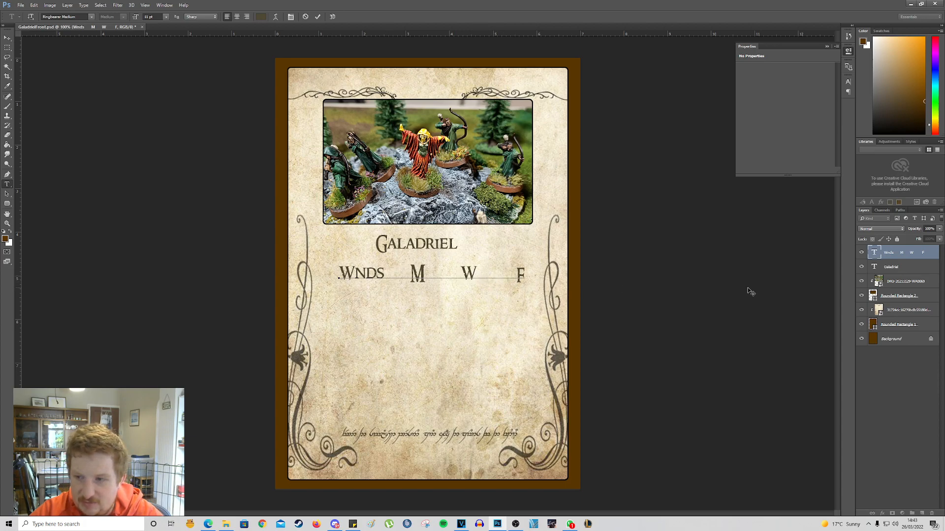
pyautogui.click(878, 257)
pyautogui.moveTo(433, 281); pyautogui.dragTo(423, 281)
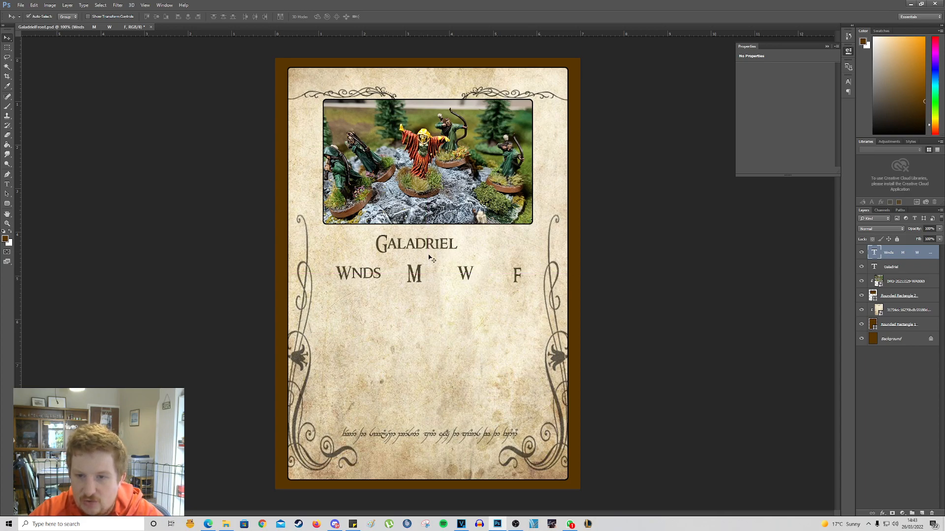
# Step: Set the size of the "Galadriel" title text to 14 pt
pyautogui.doubleClick(875, 266)
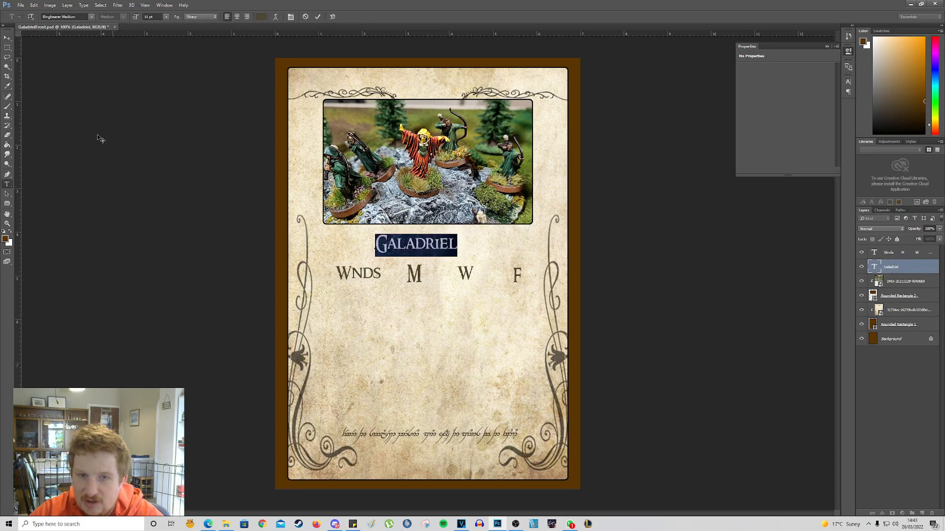
pyautogui.click(166, 17)
pyautogui.click(161, 84)
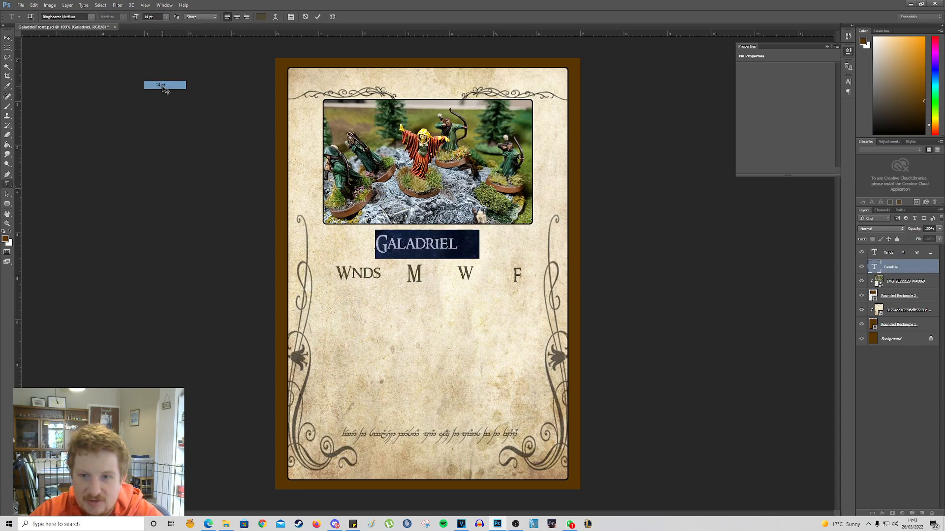
pyautogui.click(483, 317)
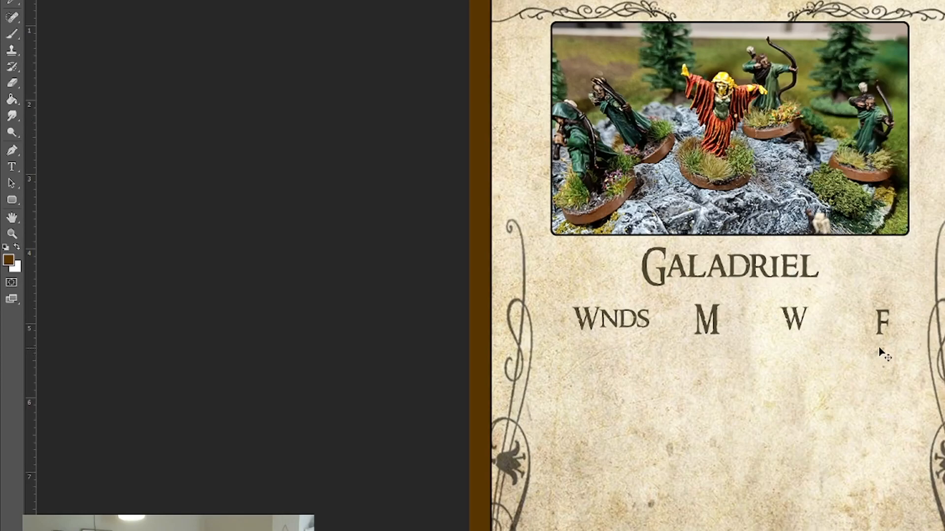
# Step: Draw a circle about 51 px across beneath "Wnds" with the Ellipse tool and set its outline width to 0.74 pt
pyautogui.click(16, 204)
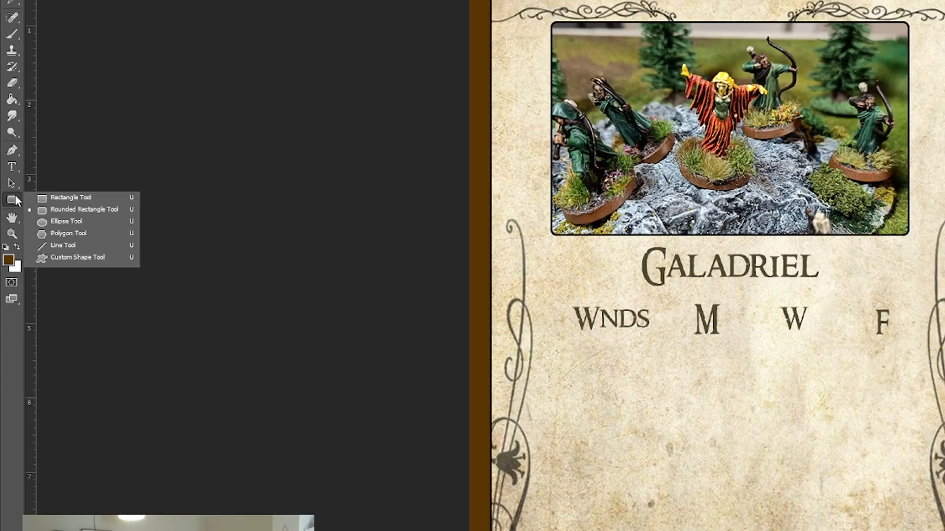
pyautogui.click(59, 226)
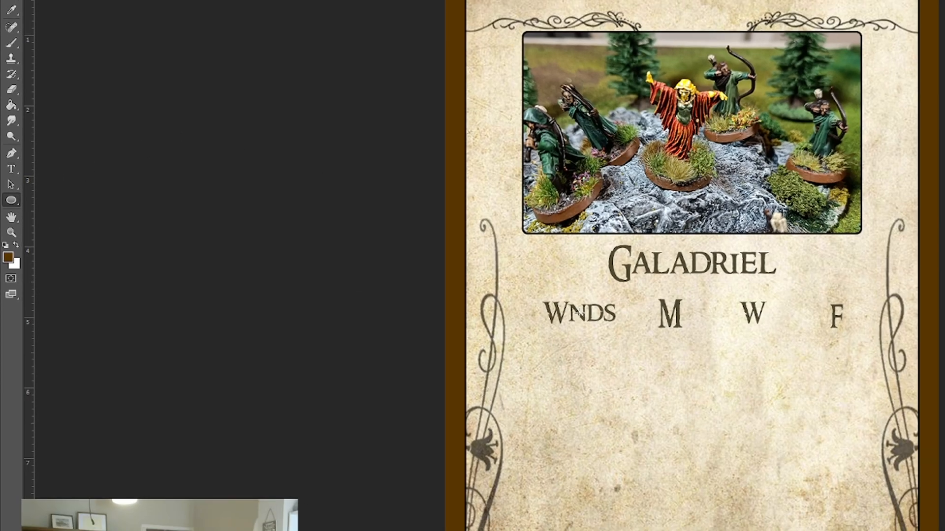
pyautogui.moveTo(352, 289); pyautogui.dragTo(387, 307)
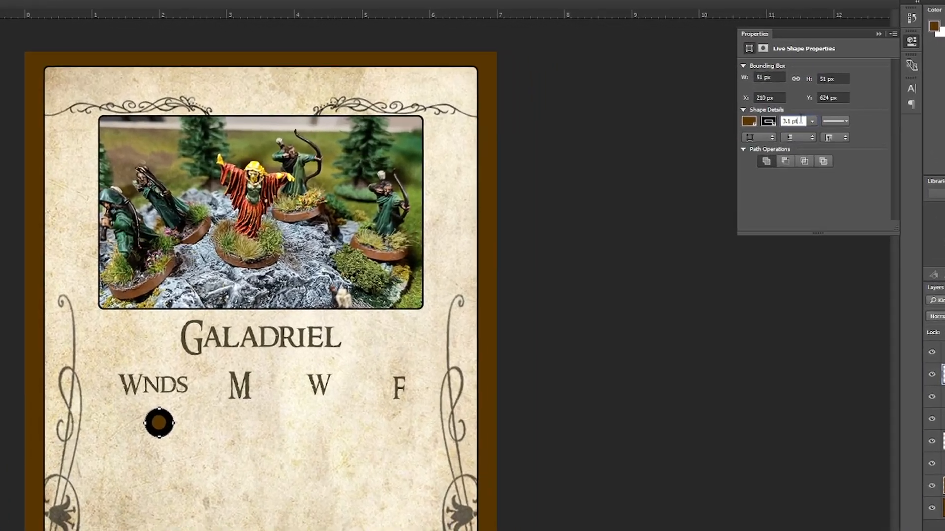
pyautogui.click(772, 102)
pyautogui.write('0.74')
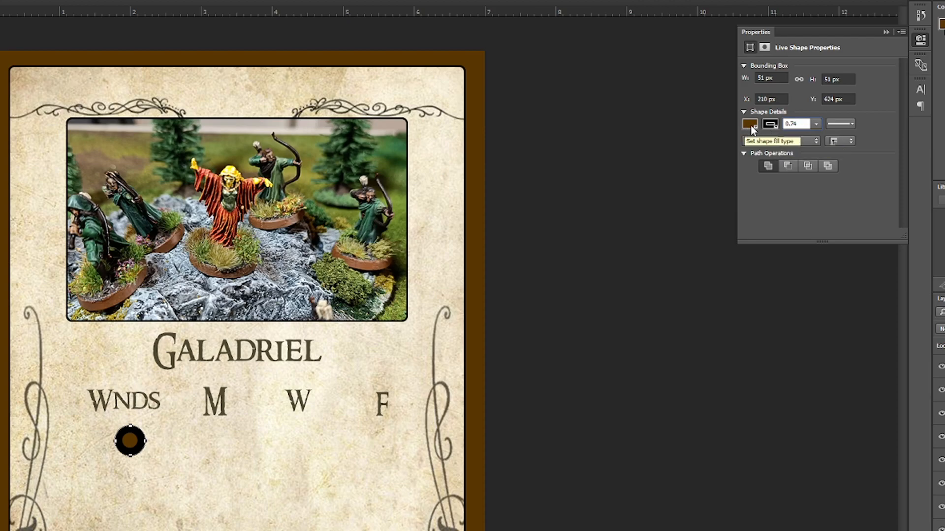
# Step: Remove the circle's fill and recolour its outline with a dark swatch from the saved colours
pyautogui.click(750, 125)
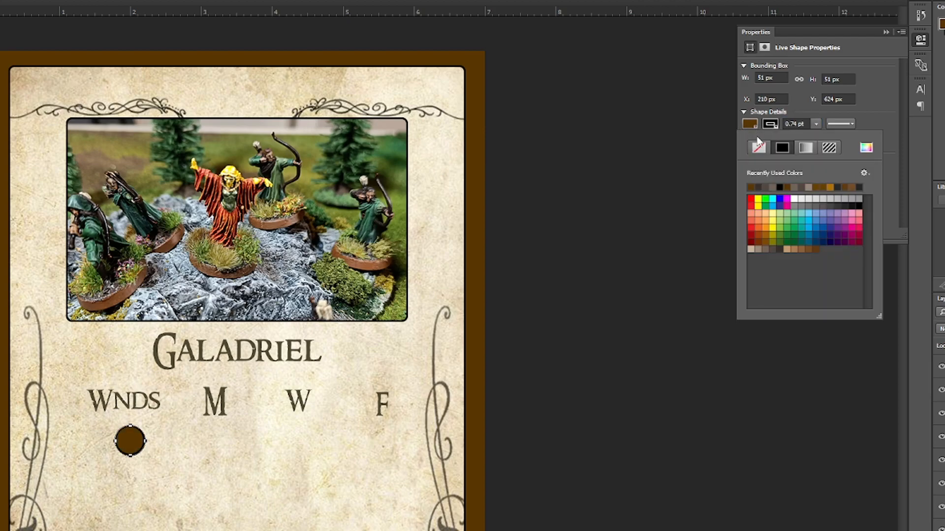
pyautogui.click(758, 148)
pyautogui.click(771, 125)
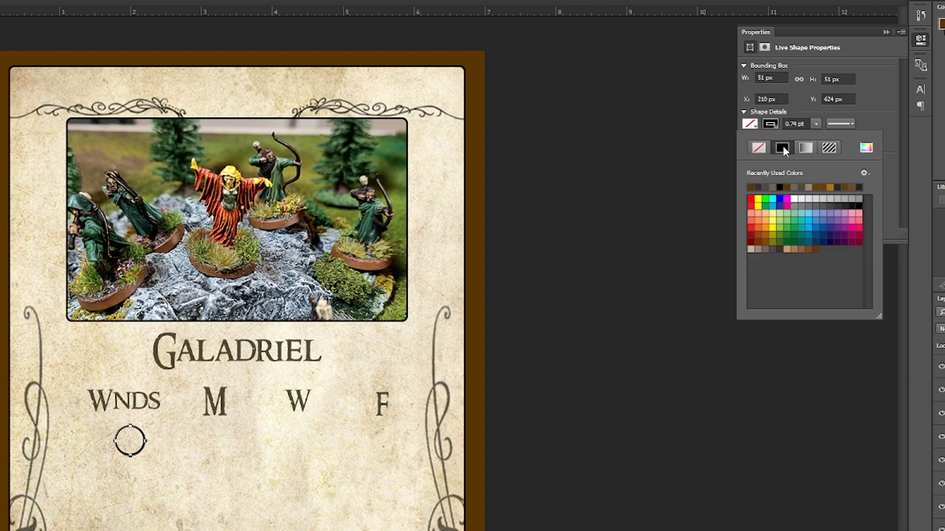
pyautogui.click(772, 249)
pyautogui.click(781, 249)
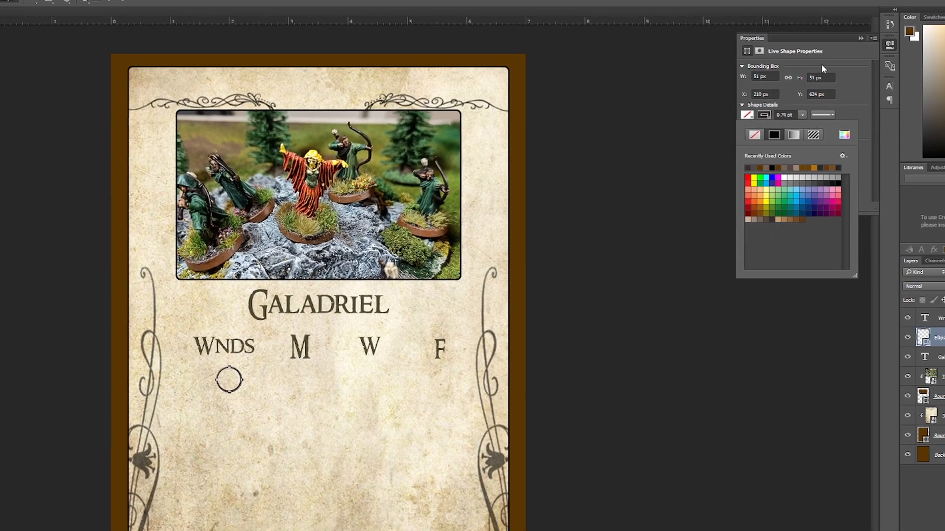
pyautogui.click(821, 65)
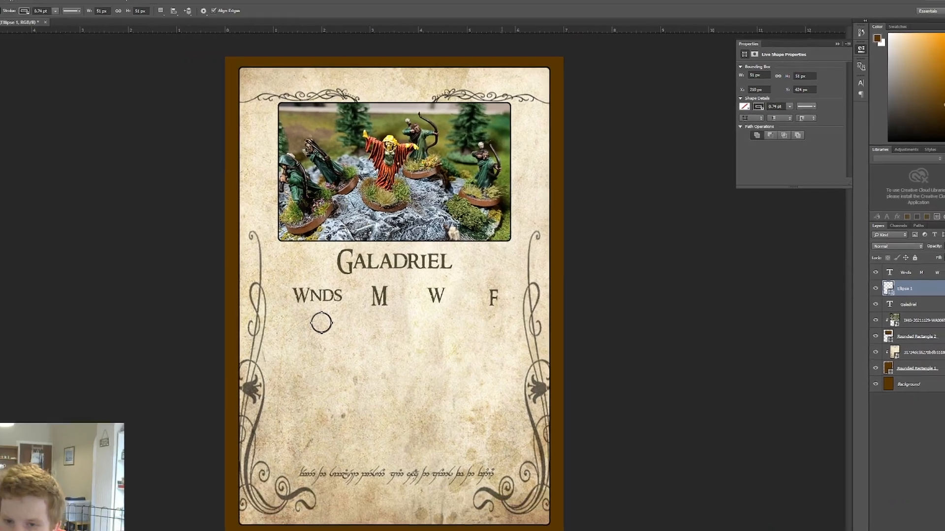
pyautogui.click(376, 423)
pyautogui.press('Return')
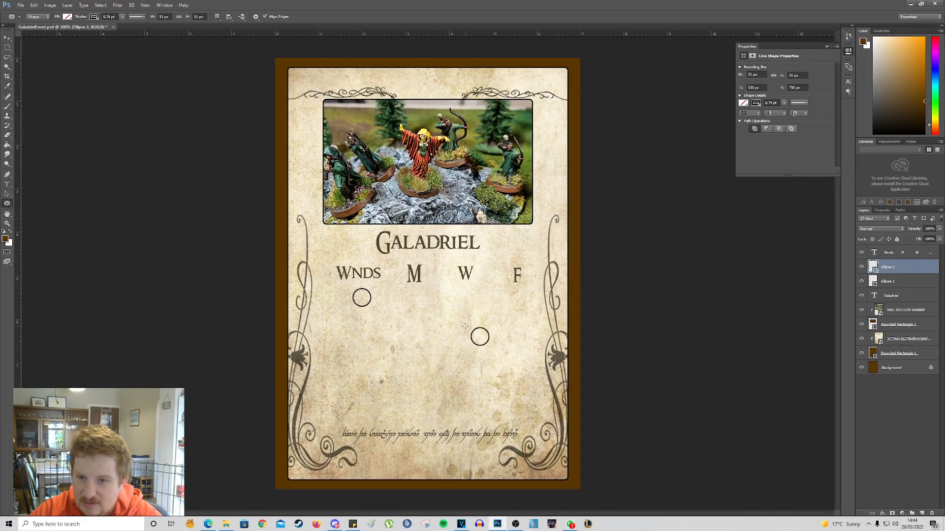
pyautogui.press('Delete')
# Step: Place the circle's layer above the stat line in the layer order and shift the circle slightly to centre it under "Wnds"
pyautogui.moveTo(886, 249); pyautogui.dragTo(888, 273)
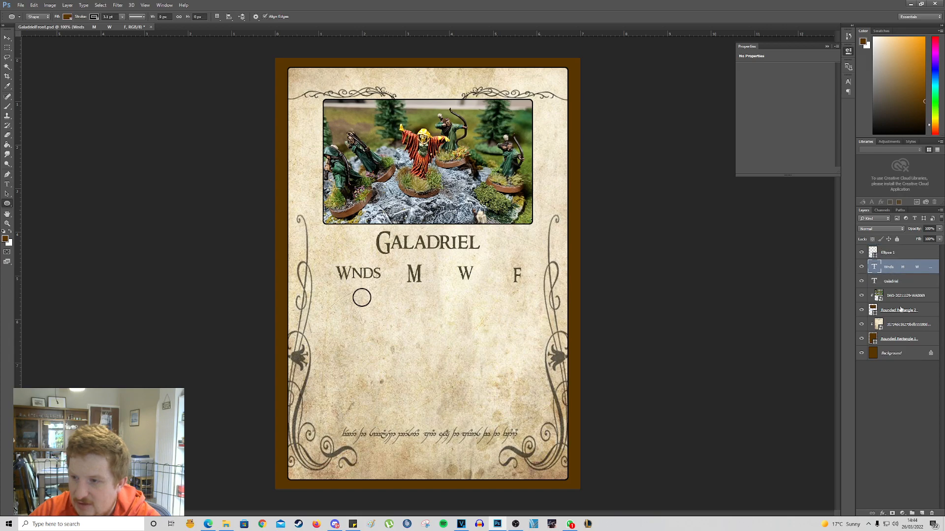
pyautogui.click(888, 252)
pyautogui.press('v')
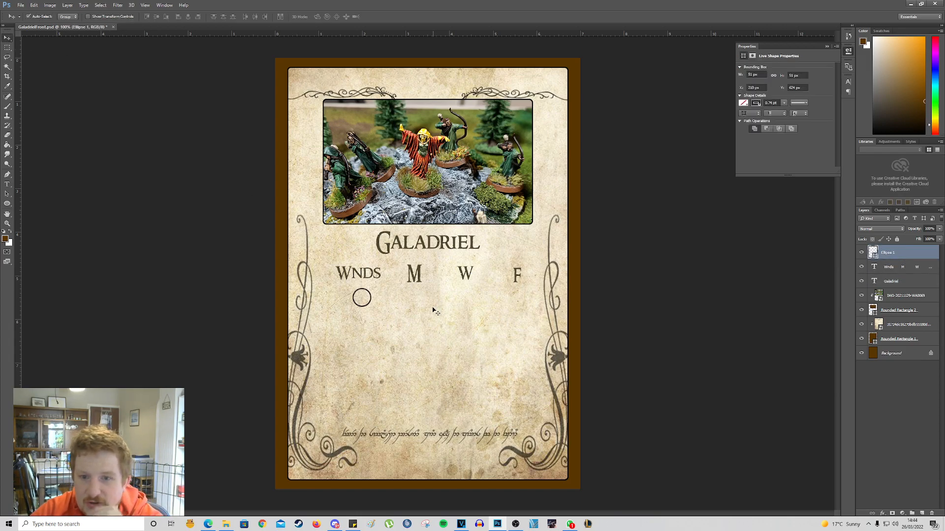
pyautogui.moveTo(367, 304); pyautogui.dragTo(364, 300)
# Step: Duplicate the circle twice and align the copies below it to form an evenly spaced column of three under "Wnds"
pyautogui.rightClick(863, 249)
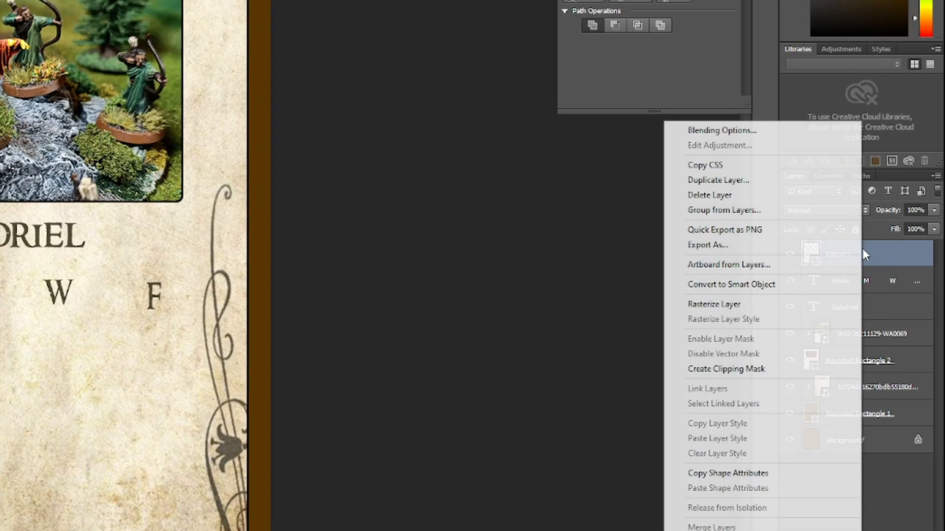
pyautogui.click(754, 180)
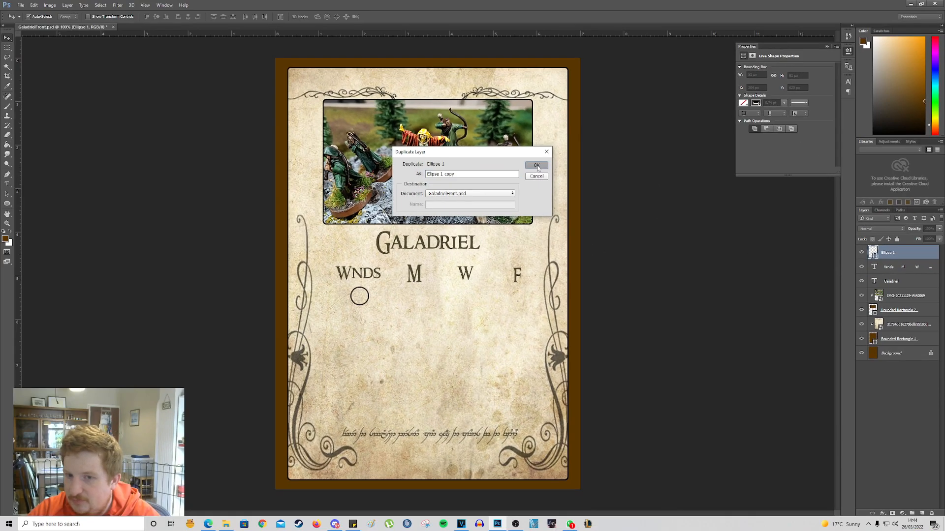
pyautogui.click(536, 156)
pyautogui.moveTo(361, 303); pyautogui.dragTo(360, 327)
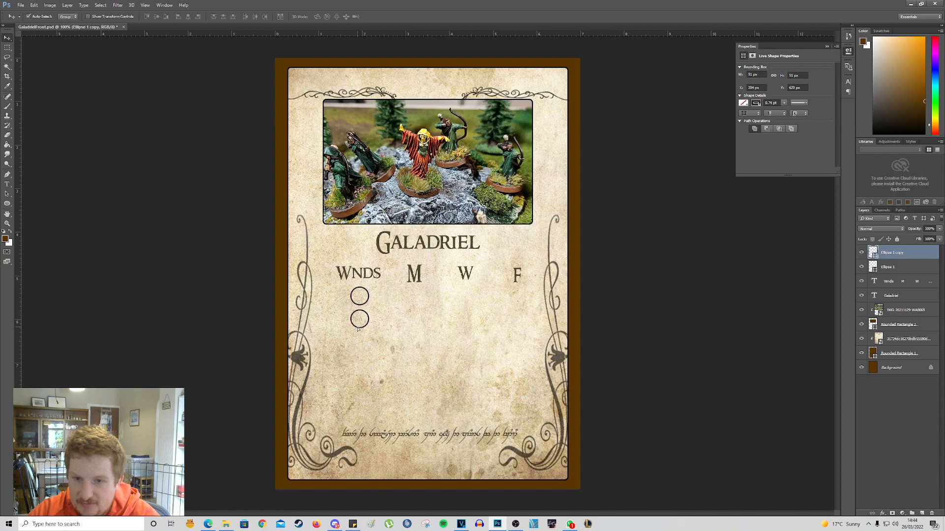
pyautogui.rightClick(896, 252)
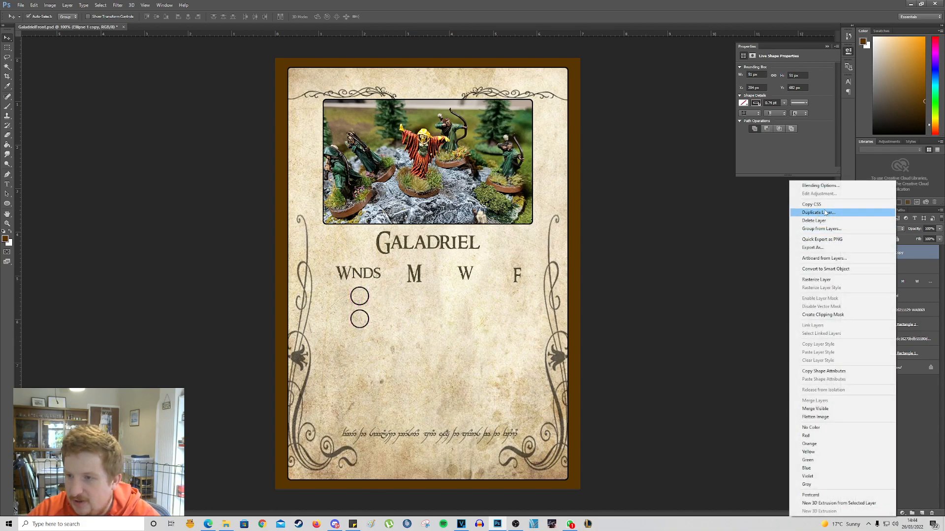
pyautogui.click(825, 213)
pyautogui.click(536, 165)
pyautogui.moveTo(359, 321); pyautogui.dragTo(360, 346)
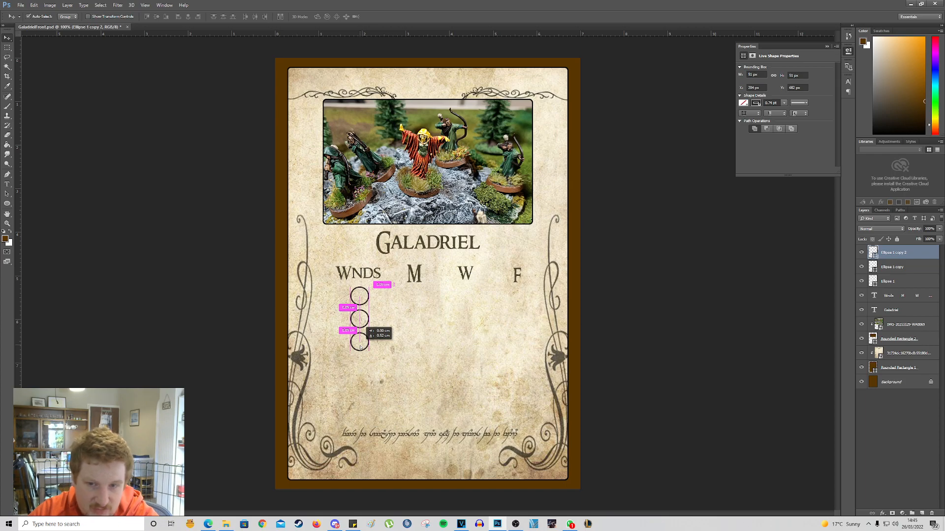
pyautogui.moveTo(360, 346); pyautogui.dragTo(362, 347)
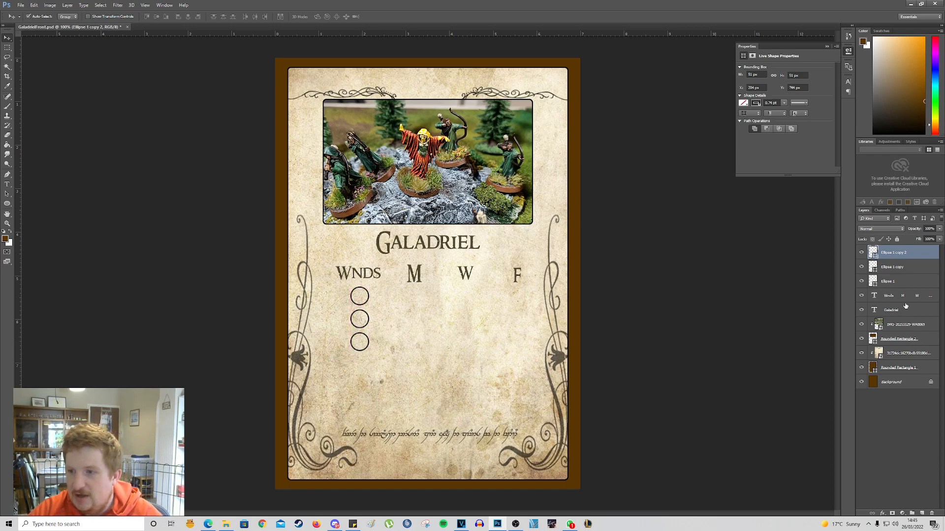
# Step: Duplicate all three "Wnds" circles together and position the copied column level with them under "M"
pyautogui.keyDown('shift'); pyautogui.click(886, 281); pyautogui.keyUp('shift')
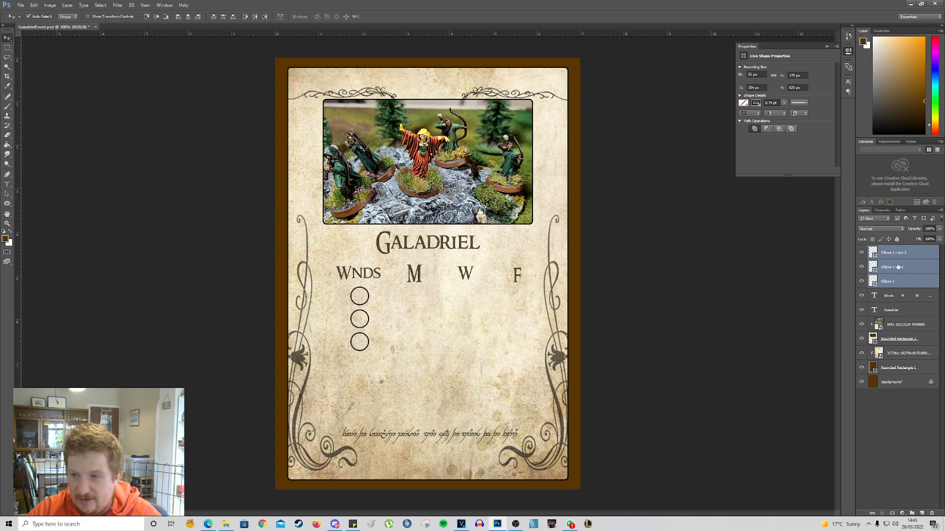
pyautogui.rightClick(883, 258)
pyautogui.click(821, 212)
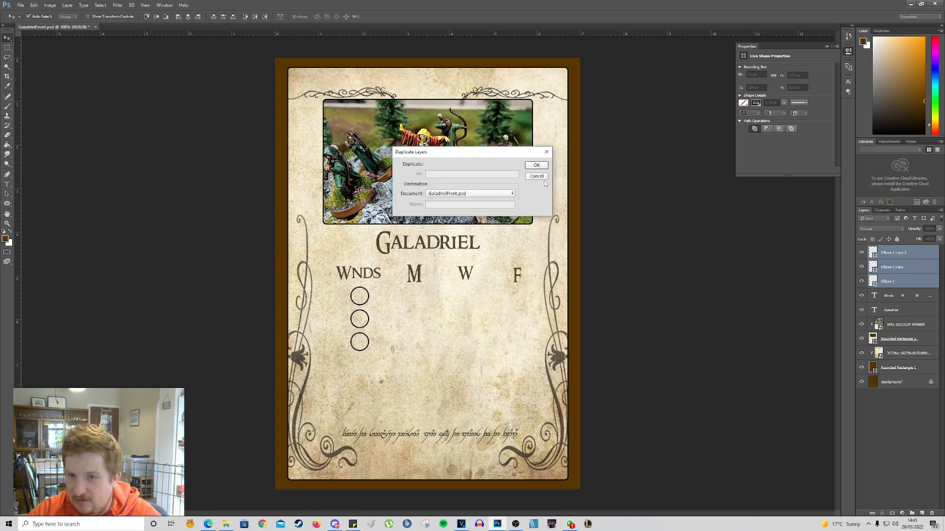
pyautogui.click(536, 165)
pyautogui.moveTo(361, 323); pyautogui.dragTo(415, 324)
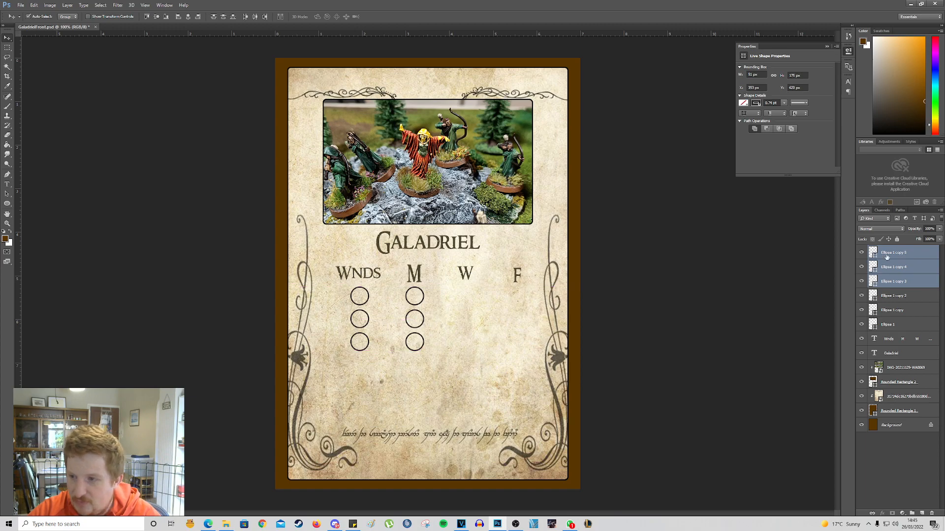
# Step: Duplicate the circle column two more times, placing one copy under "W" and the other directly beside it
pyautogui.rightClick(895, 257)
pyautogui.click(888, 213)
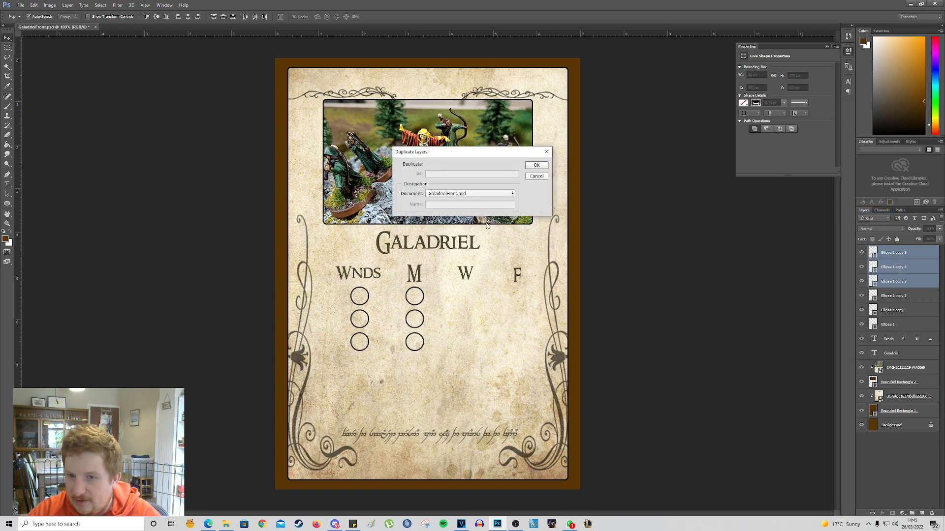
pyautogui.click(529, 167)
pyautogui.moveTo(415, 323); pyautogui.dragTo(465, 324)
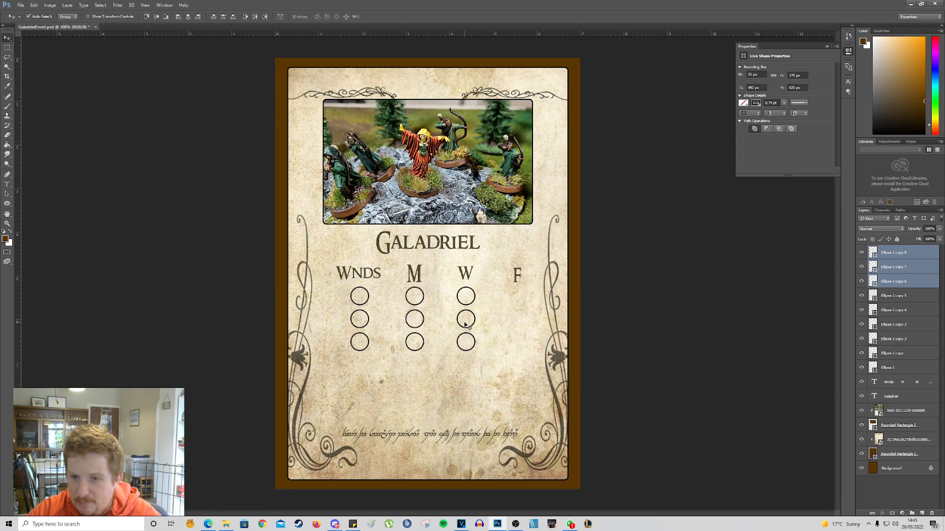
pyautogui.rightClick(903, 259)
pyautogui.click(888, 213)
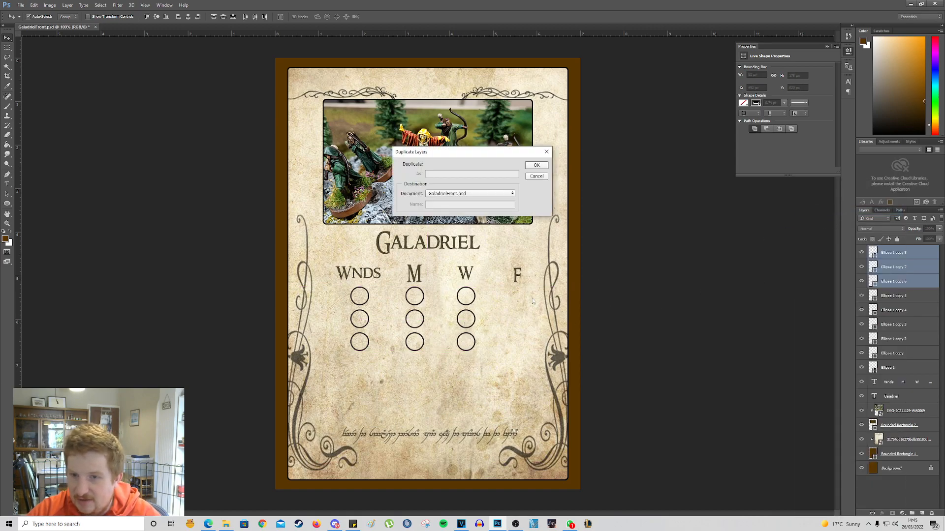
pyautogui.click(534, 167)
pyautogui.moveTo(468, 321)
pyautogui.mouseDown()
pyautogui.moveTo(508, 321)
pyautogui.moveTo(486, 320)
pyautogui.mouseUp()
# Step: Duplicate the outer "W" circle column and position the copy under "F", level with the other columns
pyautogui.rightClick(911, 267)
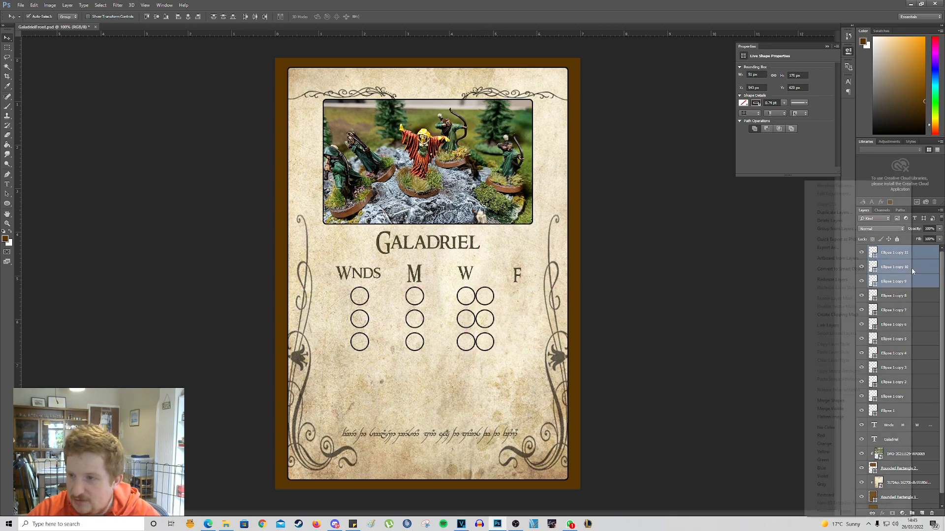
pyautogui.click(864, 211)
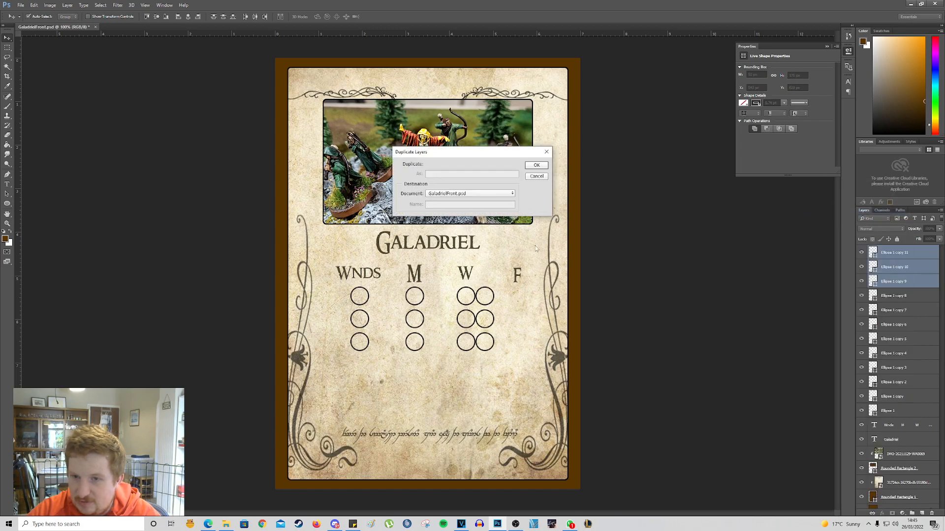
pyautogui.click(537, 165)
pyautogui.moveTo(480, 325); pyautogui.dragTo(510, 325)
# Step: Select the six circles of the double column together and centre them under "W"
pyautogui.click(895, 302)
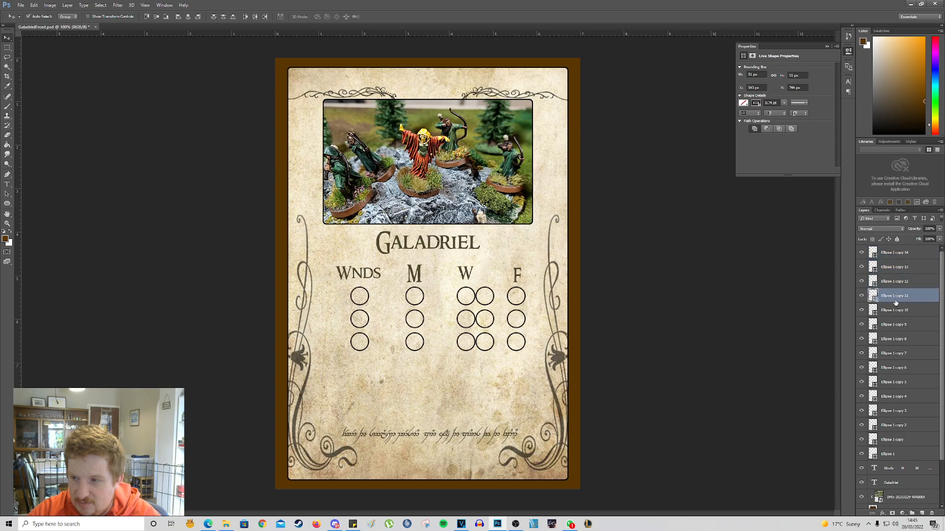
pyautogui.keyDown('shift'); pyautogui.click(892, 369); pyautogui.keyUp('shift')
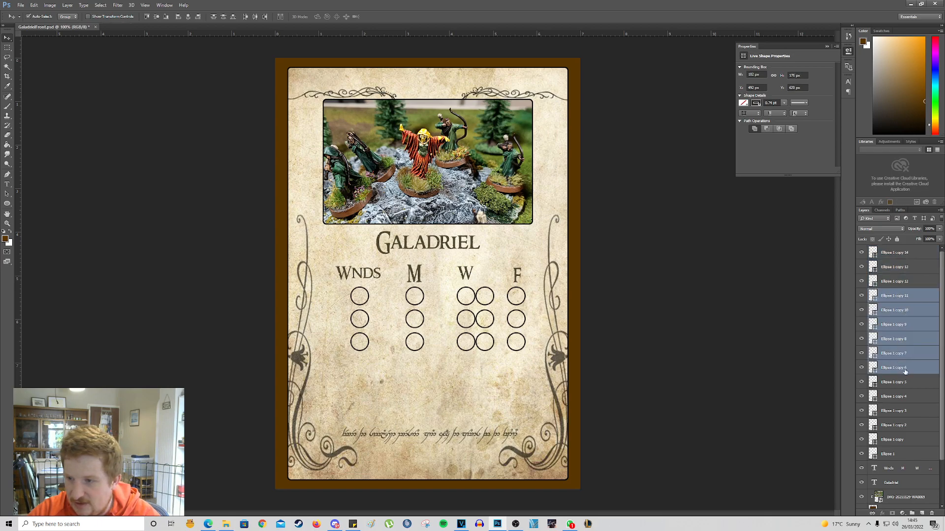
pyautogui.moveTo(473, 324); pyautogui.dragTo(466, 324)
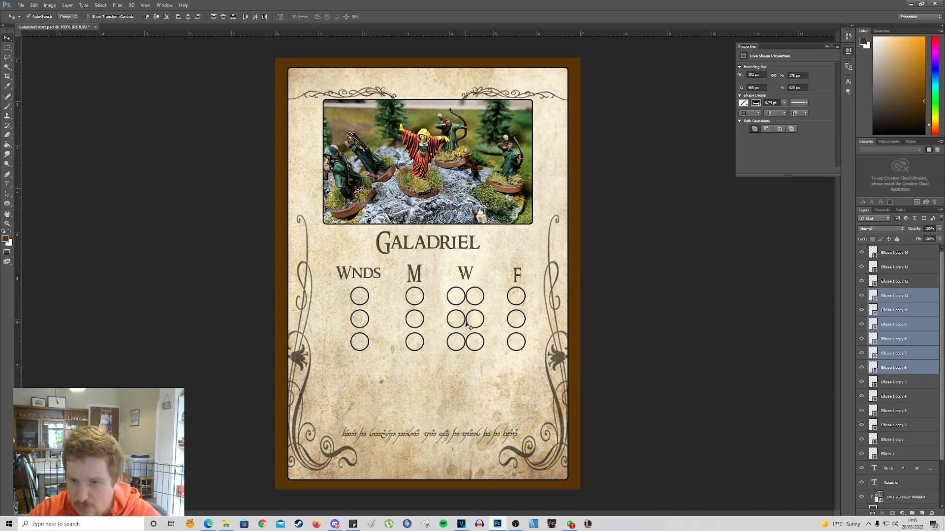
pyautogui.press('Left')
pyautogui.press('Right')
pyautogui.press('Left')
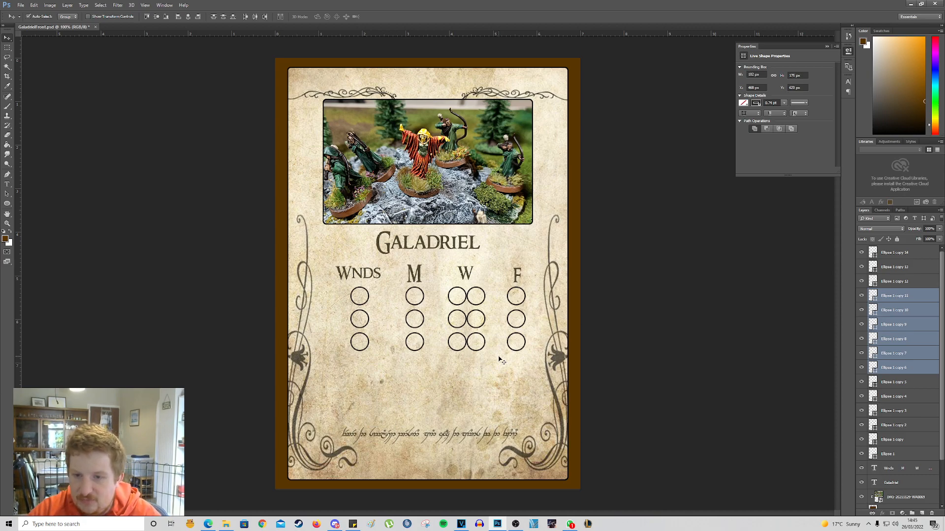
# Step: Start a new text line beneath the circle columns with the font size set to 11 pt
pyautogui.click(893, 324)
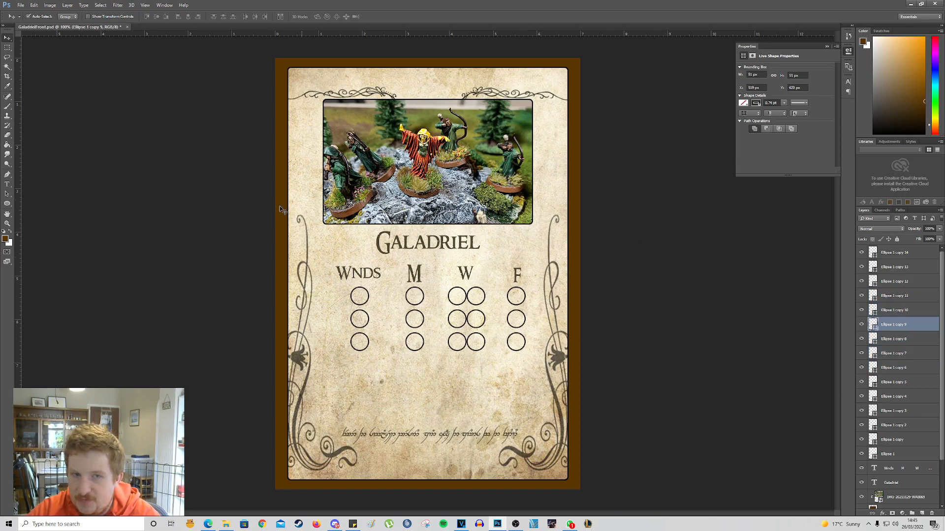
pyautogui.click(6, 184)
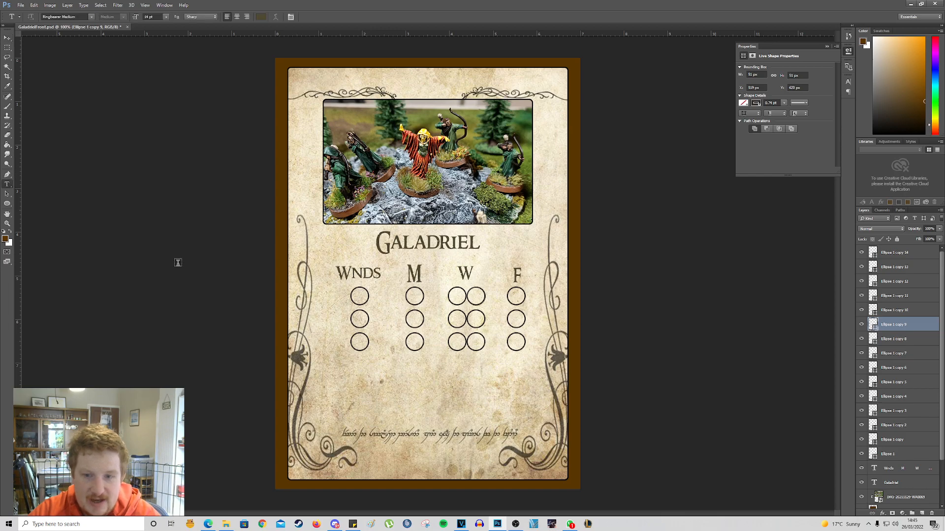
pyautogui.click(328, 371)
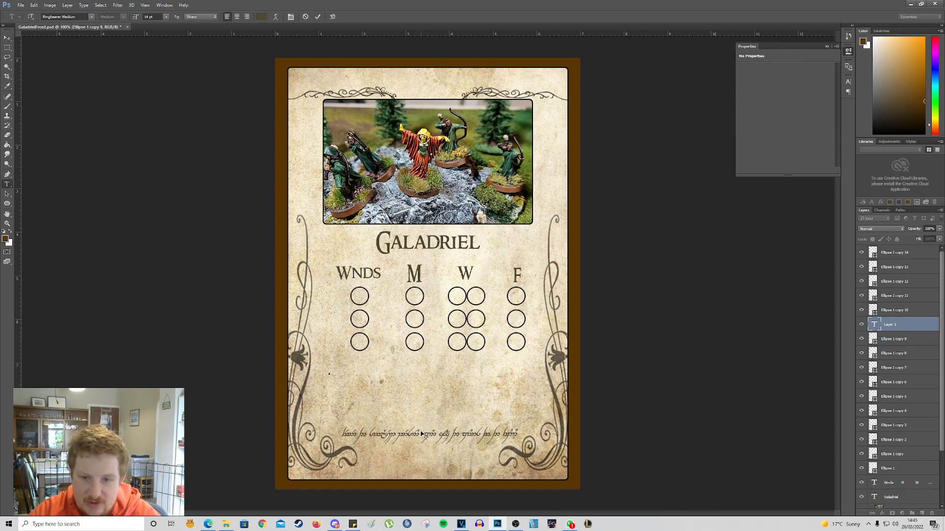
pyautogui.write('Mv')
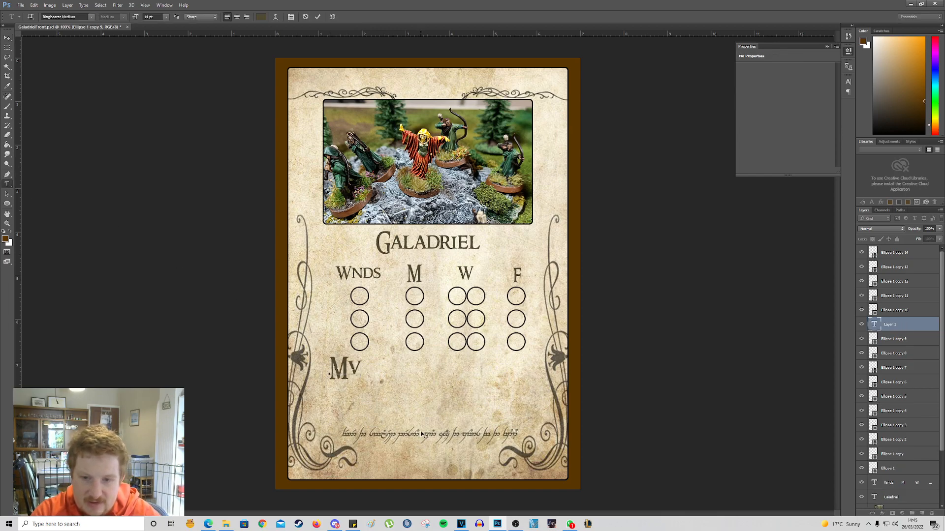
pyautogui.press('BackSpace')
pyautogui.press('BackSpace')
pyautogui.click(166, 17)
pyautogui.click(158, 69)
# Step: Enter the stat headings "Mv F S D A W C" and centre the line beneath the circles
pyautogui.write('Mv  F/S')
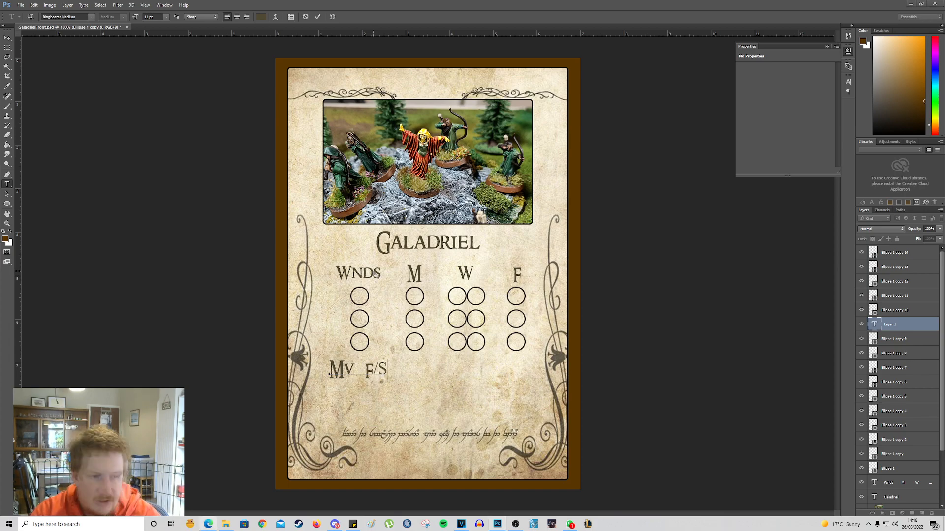
pyautogui.press('BackSpace')
pyautogui.press('BackSpace')
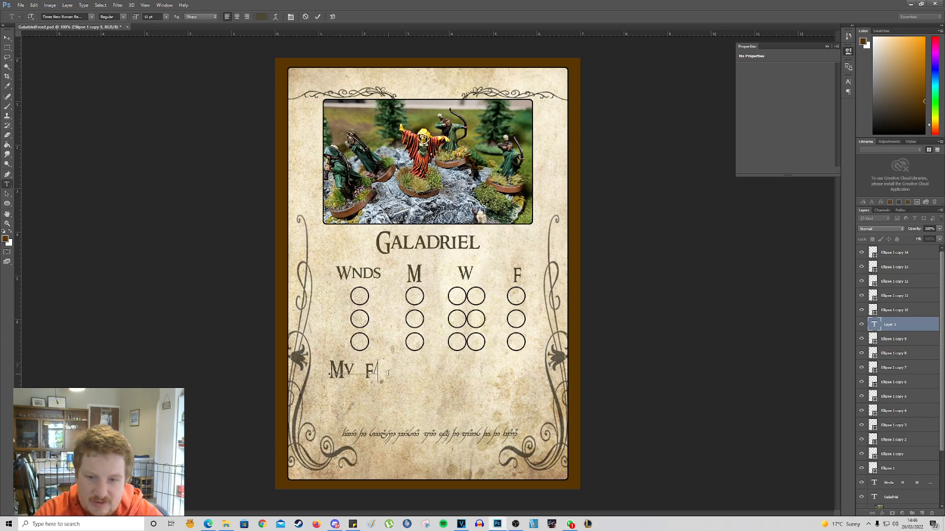
pyautogui.write('S  D  A  W')
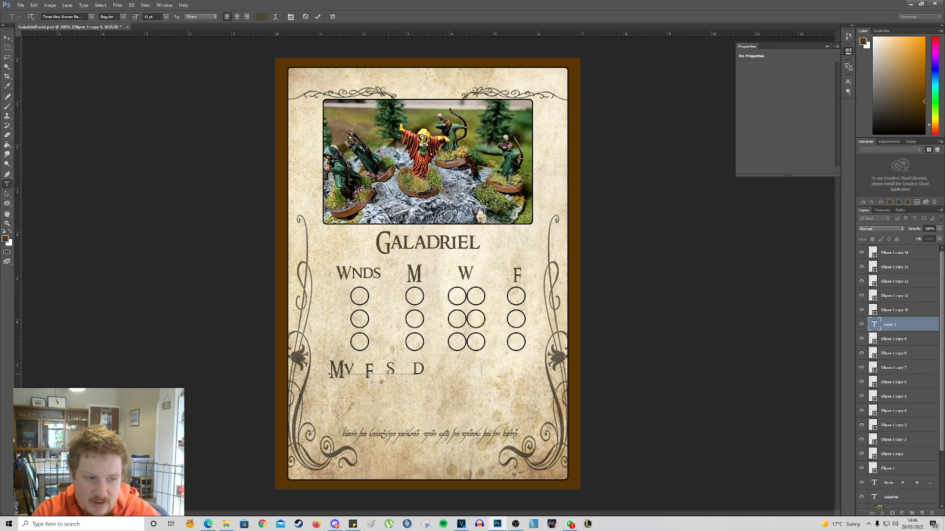
pyautogui.write('  C')
pyautogui.moveTo(399, 384); pyautogui.dragTo(410, 394)
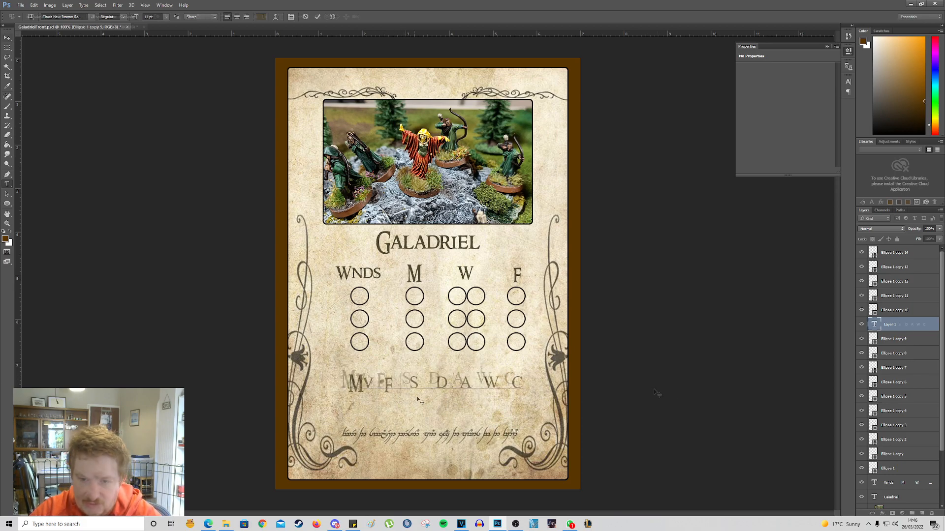
# Step: Bring the stat headings layer to the top of the stack, duplicate it and place the copy directly below the original
pyautogui.moveTo(911, 324); pyautogui.dragTo(890, 250)
pyautogui.rightClick(890, 253)
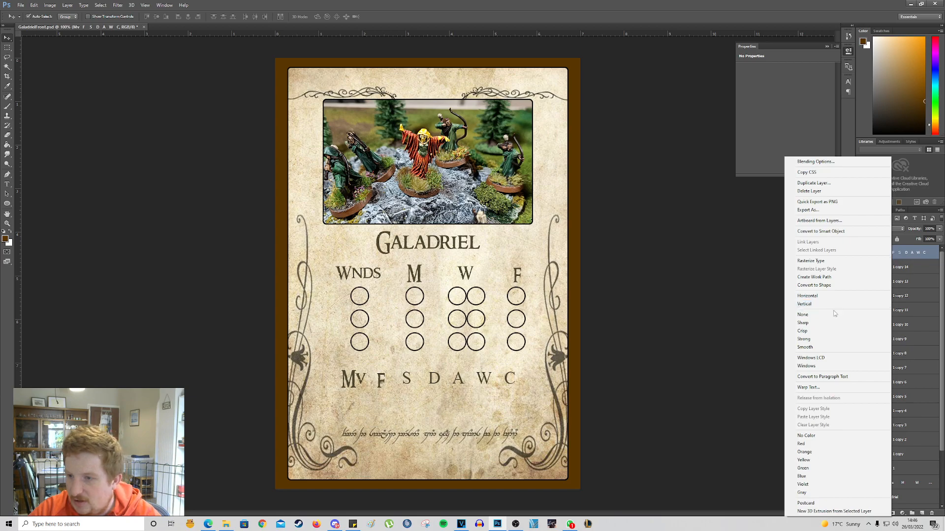
pyautogui.click(827, 182)
pyautogui.click(536, 165)
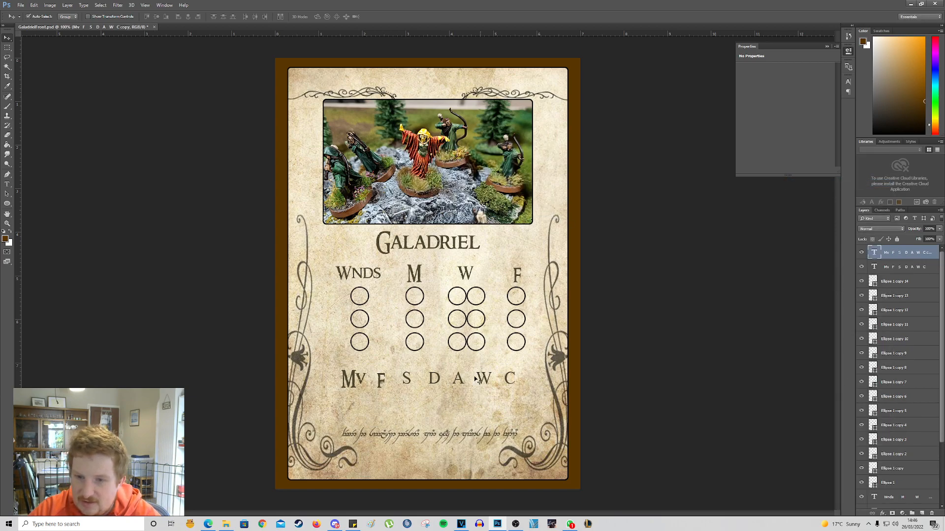
pyautogui.moveTo(437, 381); pyautogui.dragTo(435, 406)
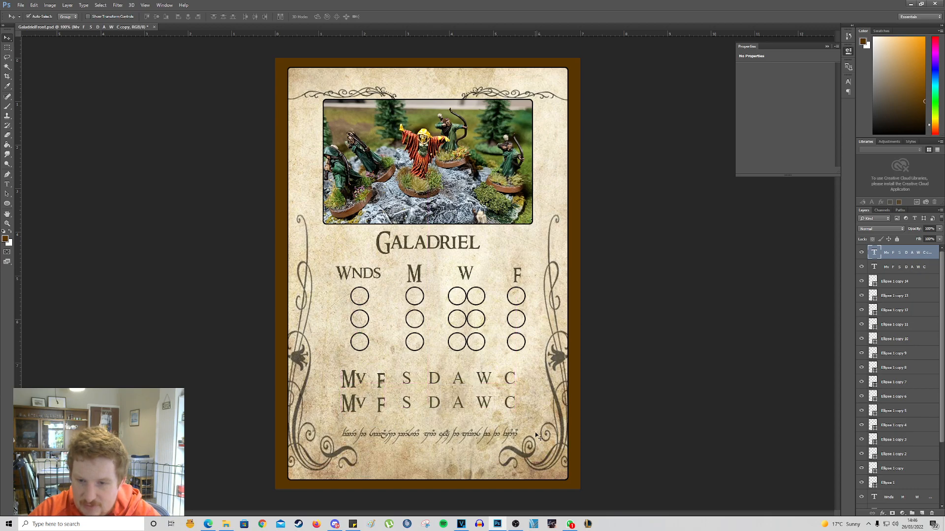
# Step: Replace the copied line's text with the stat values 6", 6/3+, 3, 3, 1, 3 and 7
pyautogui.doubleClick(873, 252)
pyautogui.hotkey('ctrl', 'Return')
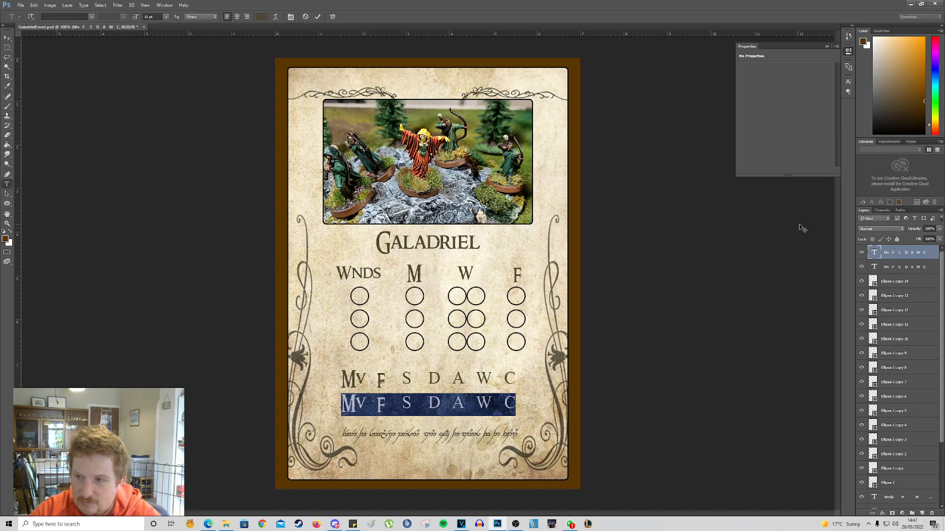
pyautogui.click(356, 405)
pyautogui.press('BackSpace')
pyautogui.press('Delete')
pyautogui.write('6"')
pyautogui.write('  6/3+')
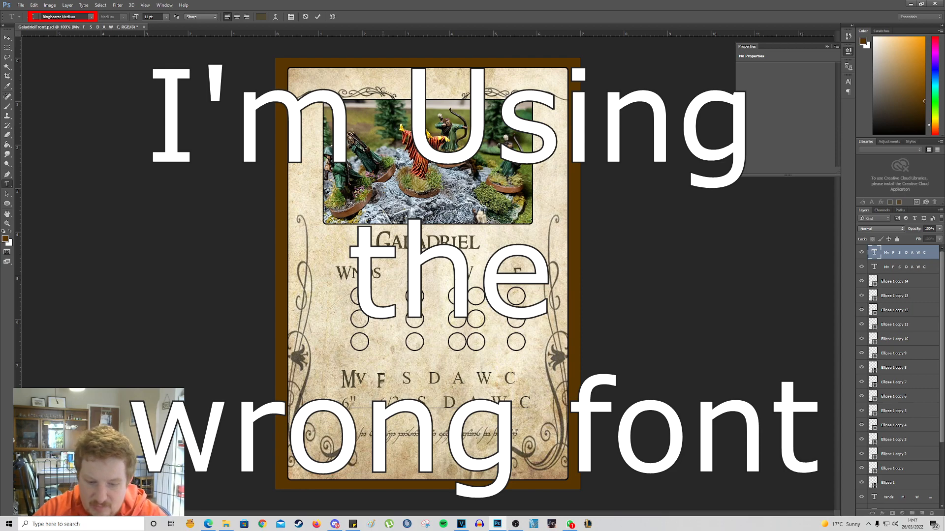
pyautogui.hotkey('shift', 'End')
pyautogui.write('3 3 1 3 7')
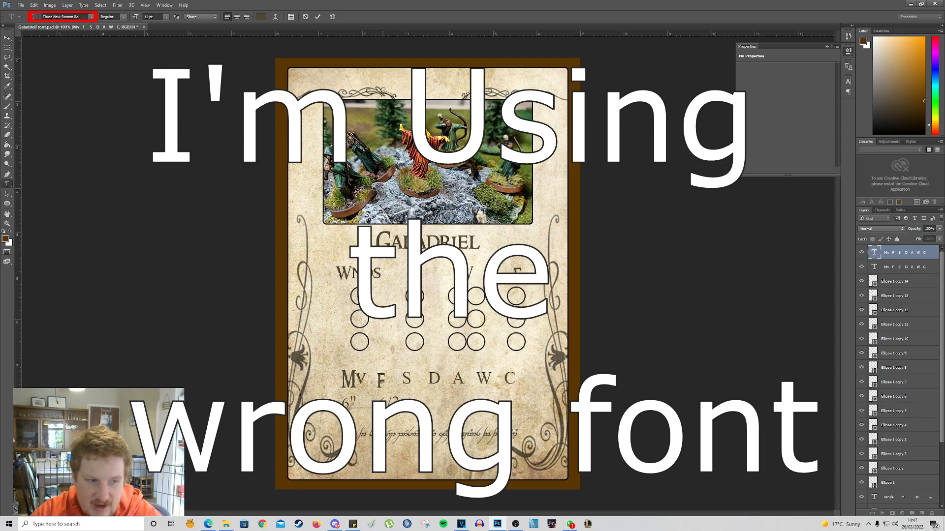
pyautogui.click(379, 405)
pyautogui.press('BackSpace')
pyautogui.press('BackSpace')
pyautogui.press('BackSpace')
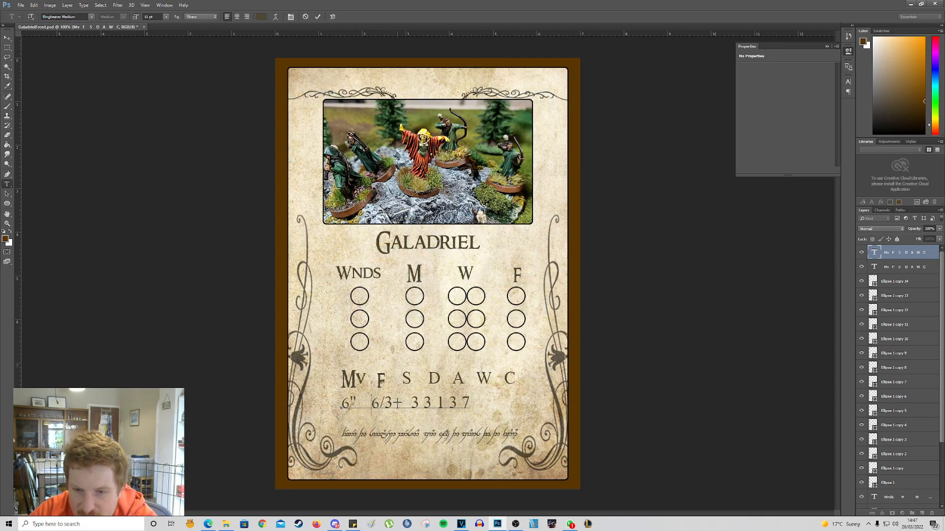
# Step: Reduce the font size of "6/3+" and space the stat values out so each sits under its heading
pyautogui.moveTo(399, 404); pyautogui.dragTo(367, 405)
pyautogui.click(166, 16)
pyautogui.click(167, 65)
pyautogui.click(417, 405)
pyautogui.click(443, 405)
pyautogui.click(468, 404)
pyautogui.click(493, 405)
pyautogui.click(827, 46)
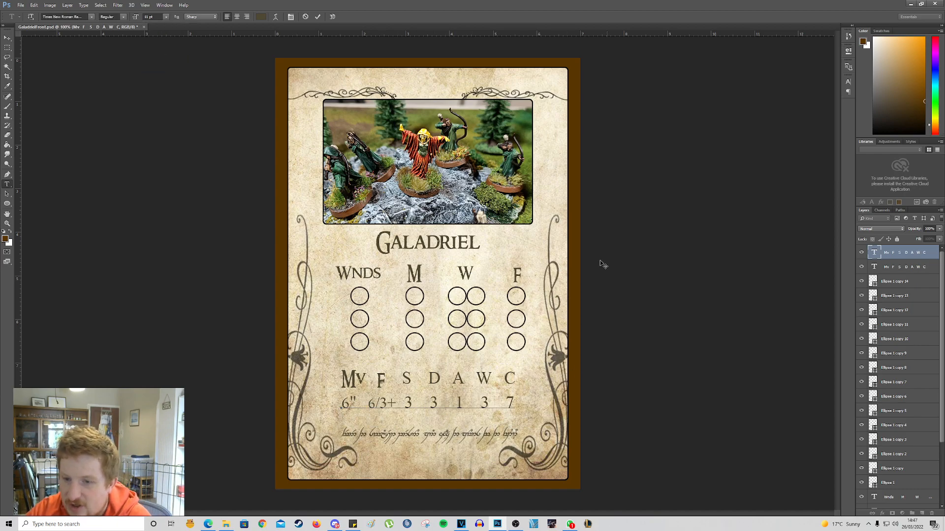
pyautogui.click(7, 37)
# Step: Save the card front and try to save a copy of it as GaladrielBack
pyautogui.hotkey('ctrl', 's')
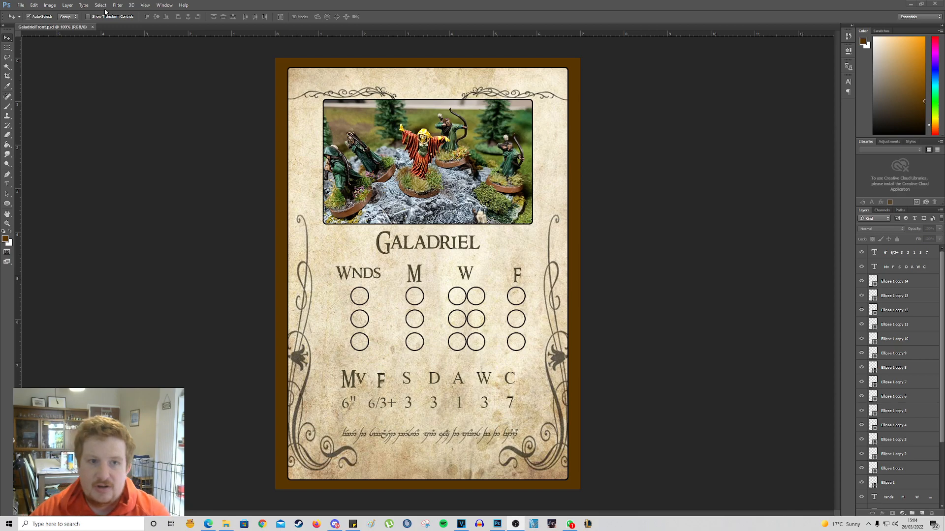
pyautogui.hotkey('ctrl', 'shift', 's')
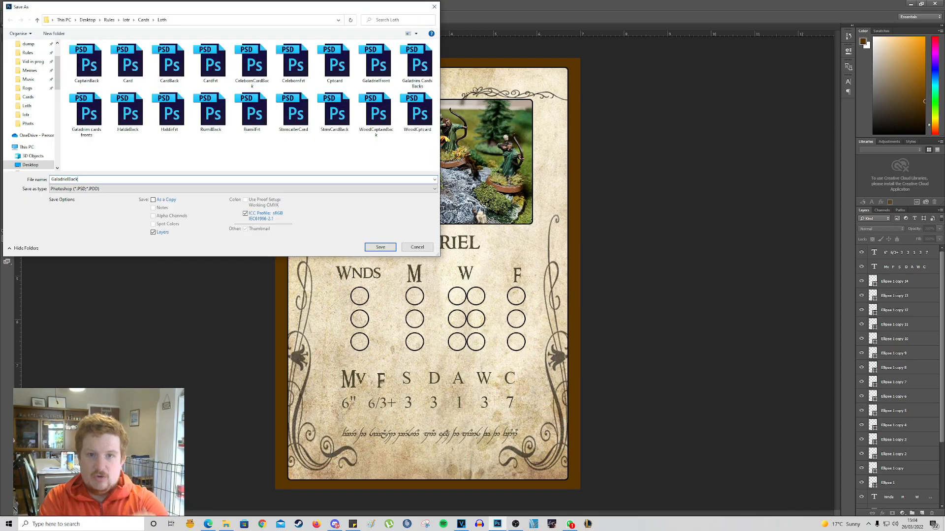
pyautogui.click(380, 247)
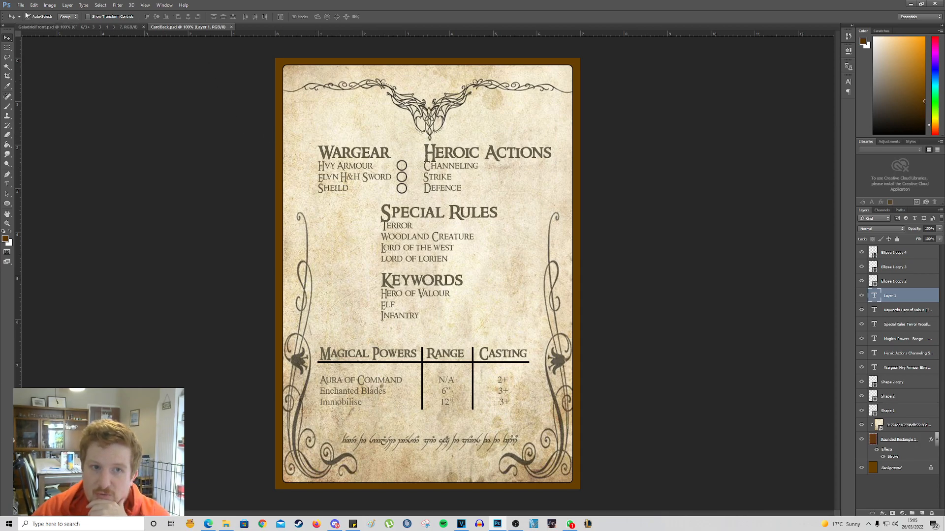
# Step: Save a copy of the CardBack document as GaladrielCardBack in Photoshop format in the Loth folder
pyautogui.click(21, 5)
pyautogui.click(45, 88)
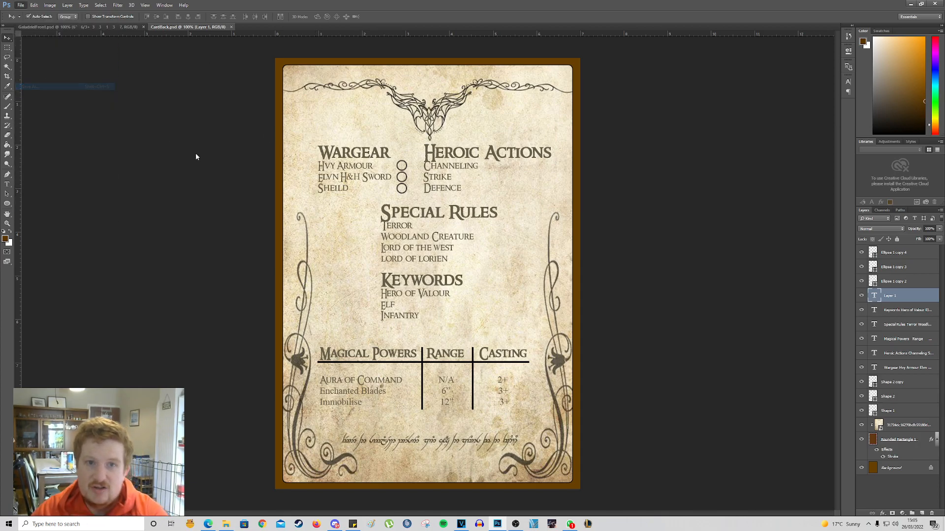
pyautogui.click(62, 180)
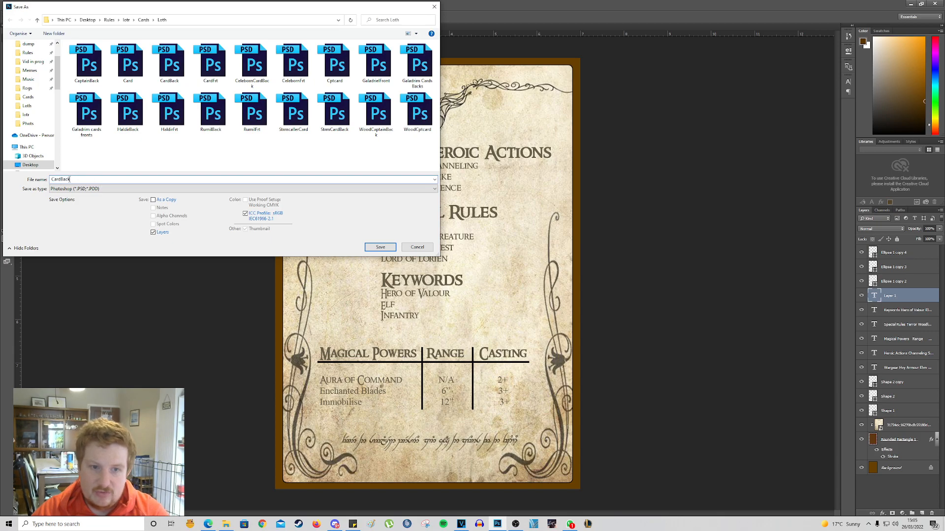
pyautogui.click(51, 180)
pyautogui.write('Galadr')
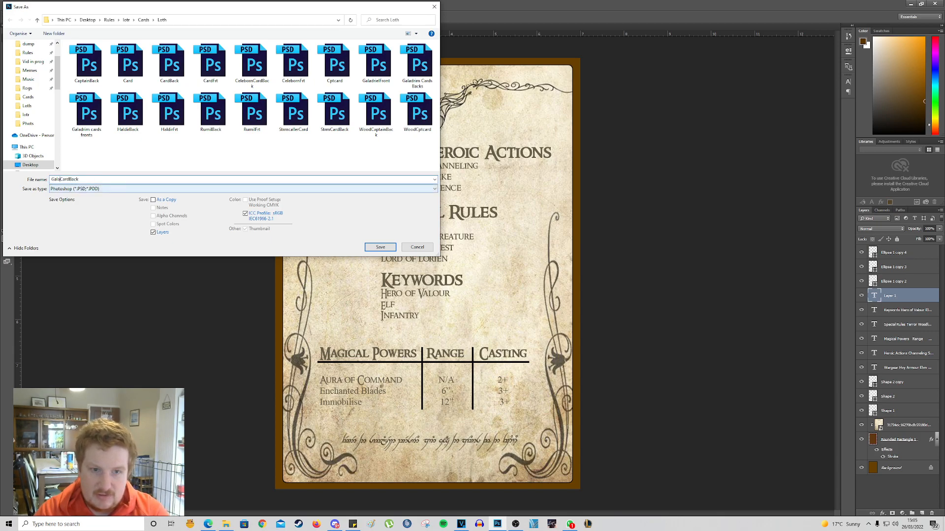
pyautogui.write('iel')
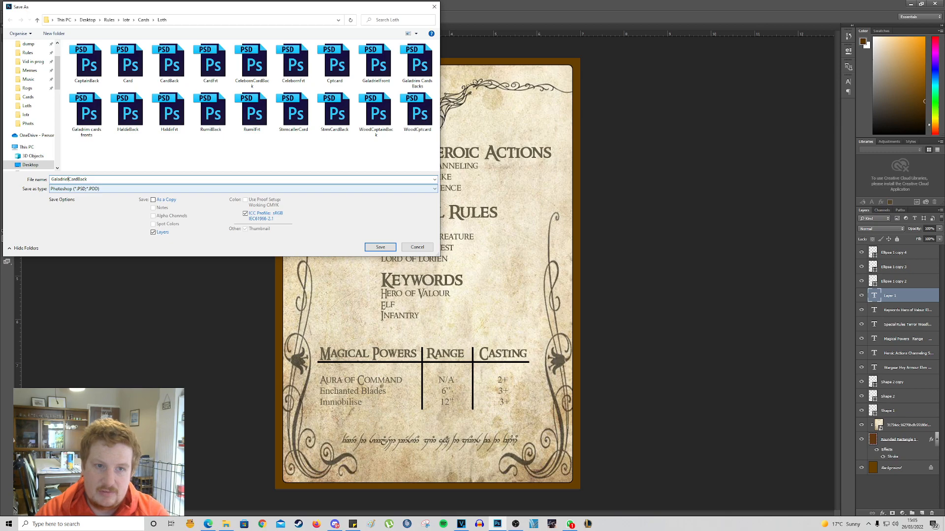
pyautogui.press('Return')
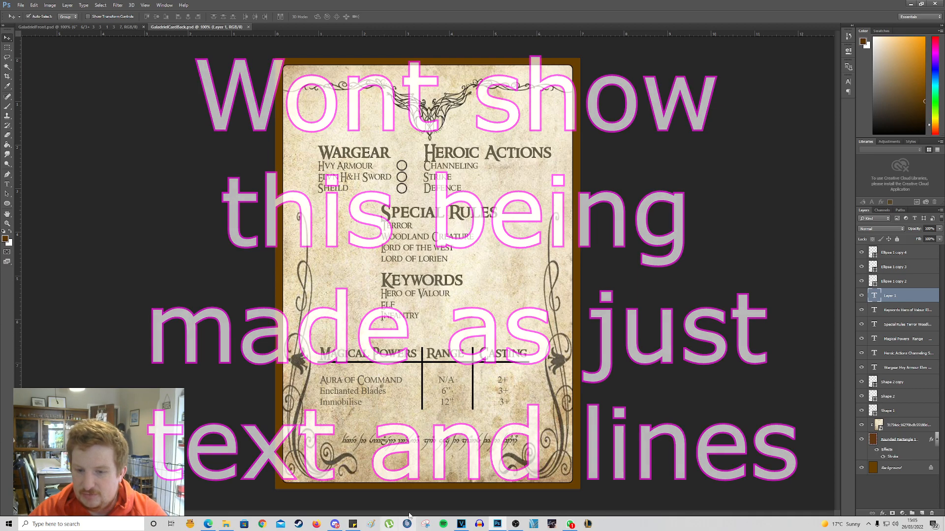
# Step: Replace the three entries under the Wargear heading with the single entry "Nenya"
pyautogui.click(885, 369)
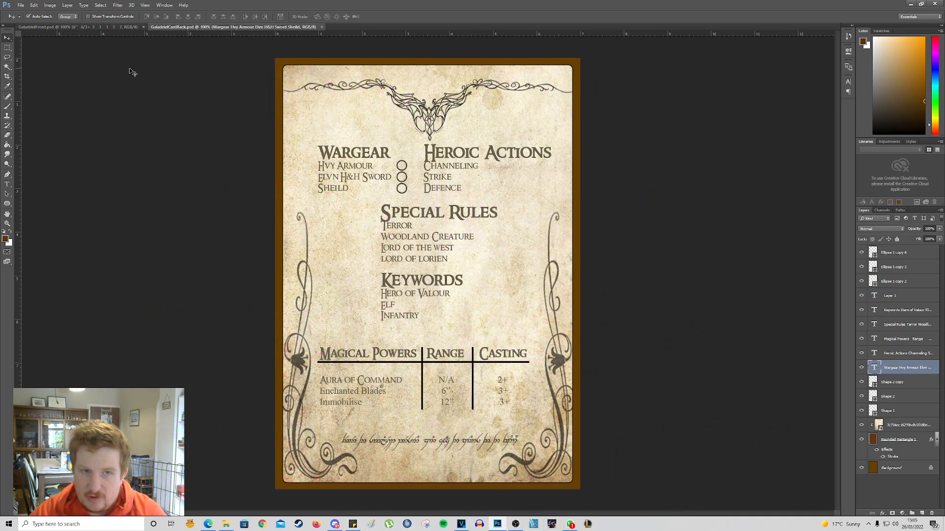
pyautogui.doubleClick(874, 367)
pyautogui.moveTo(348, 189); pyautogui.dragTo(316, 177)
pyautogui.press('BackSpace')
pyautogui.tripleClick(355, 166)
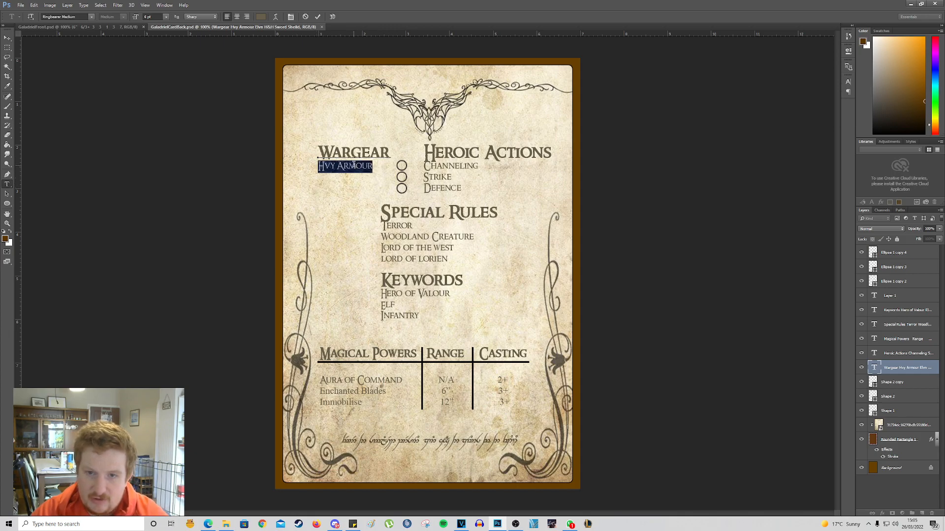
pyautogui.write('Ne')
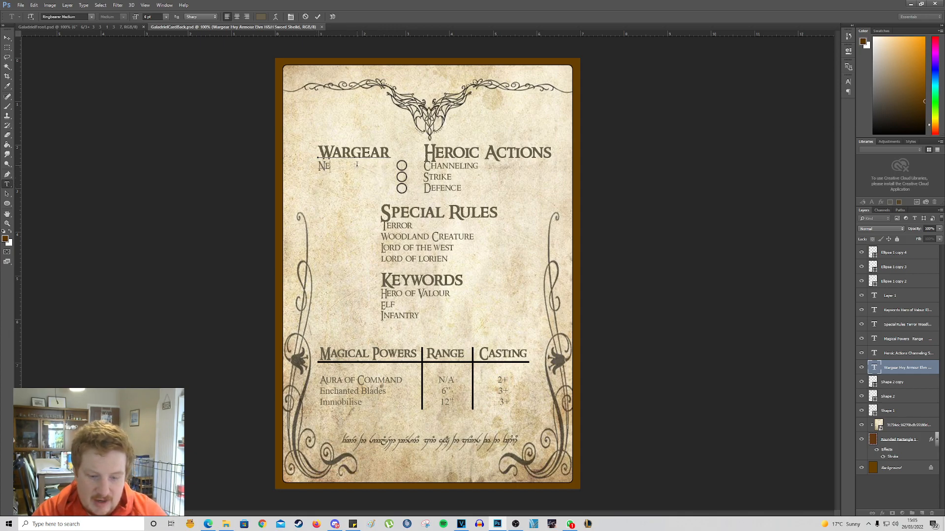
pyautogui.hotkey('ctrl', 'Return')
# Step: Delete the three circles beside the Wargear list
pyautogui.press('v')
pyautogui.click(893, 252)
pyautogui.keyDown('shift'); pyautogui.click(893, 282); pyautogui.keyUp('shift')
pyautogui.press('Delete')
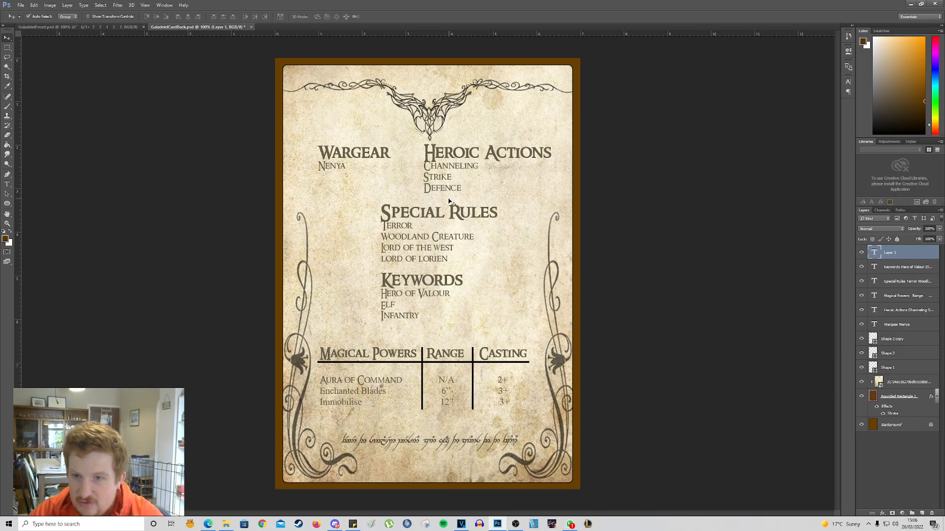
# Step: In the Keywords list, change "Hero of Valour" to "Hero of Legend" and add "Lorien" below "Infantry"
pyautogui.doubleClick(874, 267)
pyautogui.click(439, 297)
pyautogui.doubleClick(440, 295)
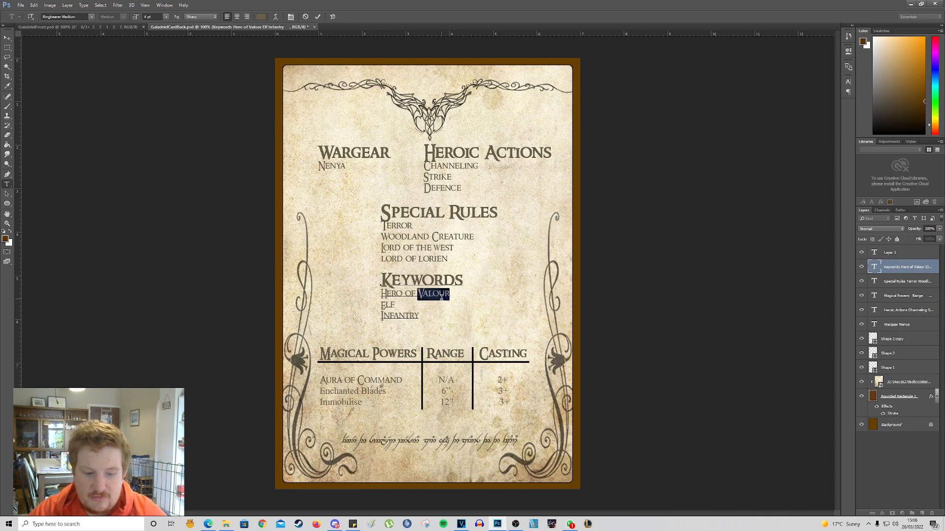
pyautogui.write('Legend')
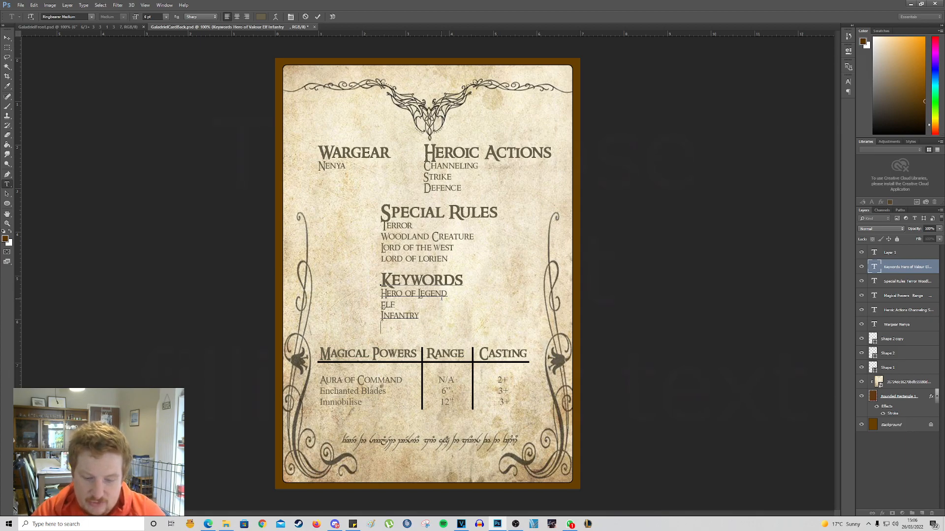
pyautogui.press('Return')
pyautogui.write('Lorien')
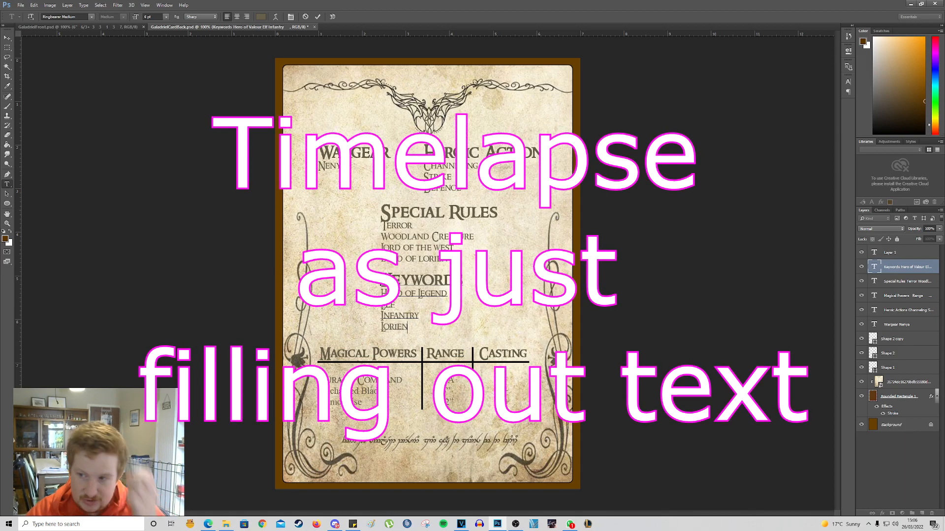
# Step: Replace "Strike" with "Resolve" in the Heroic Actions list
pyautogui.doubleClick(873, 310)
pyautogui.click(456, 196)
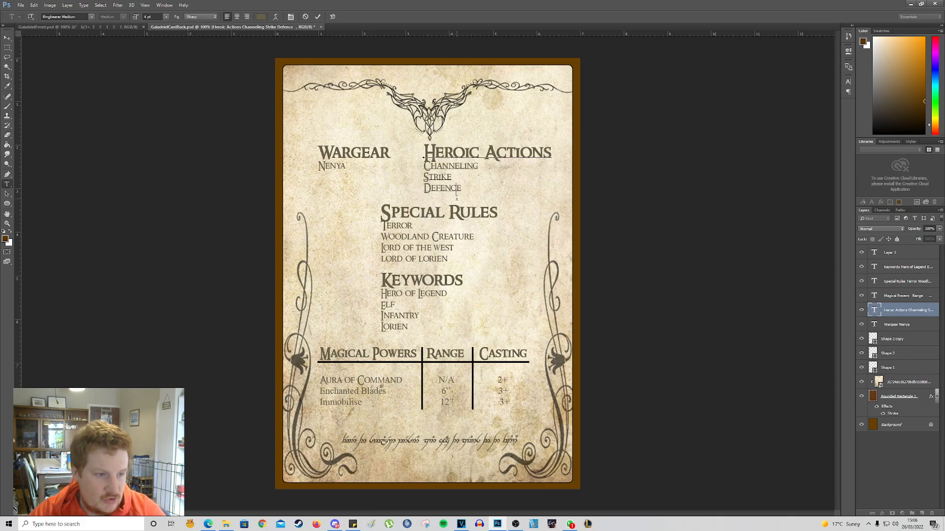
pyautogui.doubleClick(444, 176)
pyautogui.write('Resolve')
pyautogui.doubleClick(874, 281)
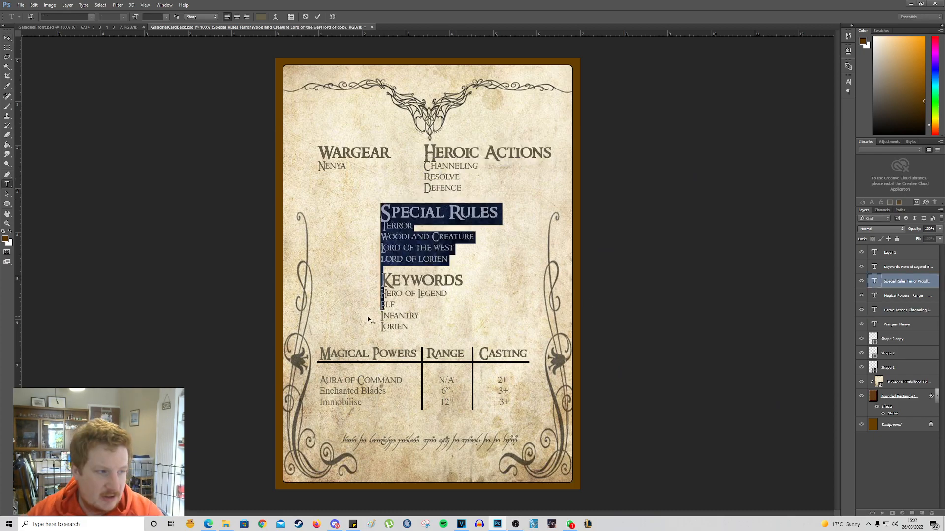
pyautogui.click(381, 219)
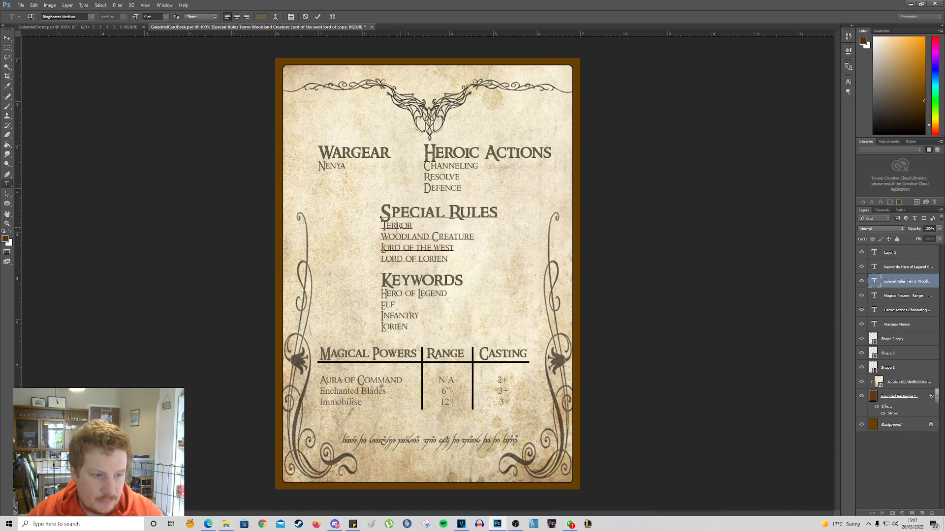
pyautogui.press('Escape')
pyautogui.press('v')
# Step: Add the entry "Mirror" below "Nenya" in the Wargear list
pyautogui.click(872, 329)
pyautogui.doubleClick(874, 325)
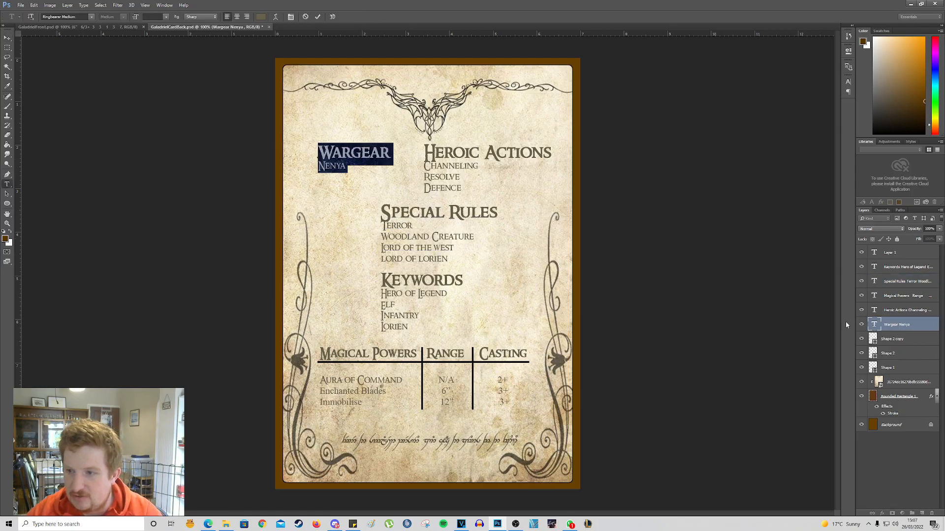
pyautogui.click(366, 171)
pyautogui.write('Mirror ogf')
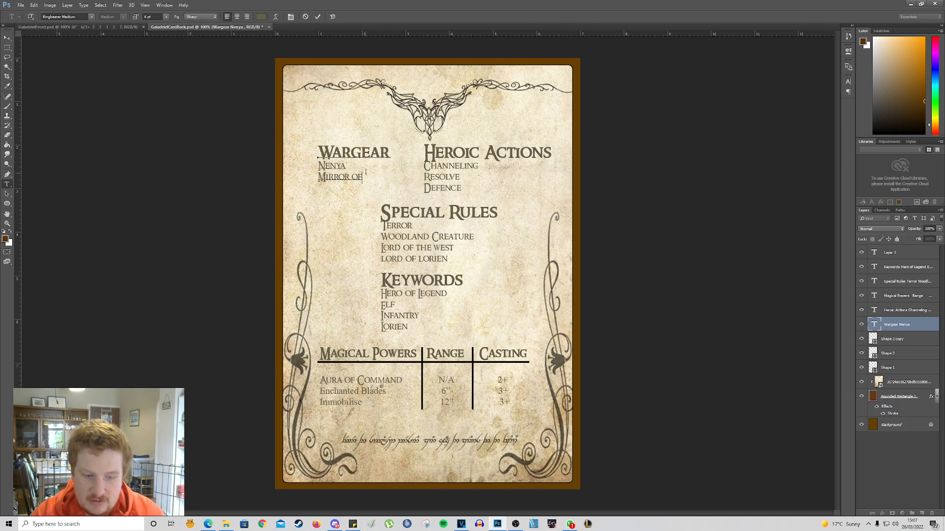
pyautogui.press('BackSpace')
pyautogui.press('BackSpace')
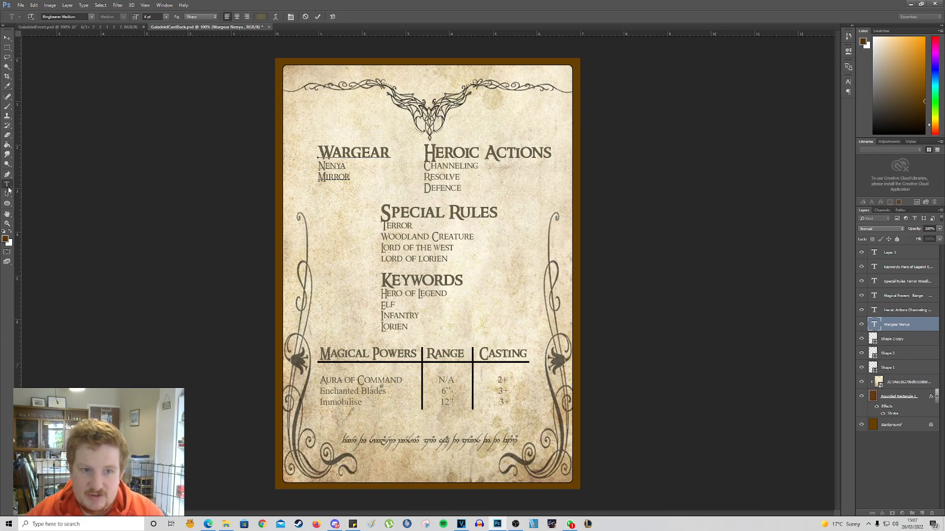
# Step: Draw a circle about 29 px wide beside the "Mirror" entry
pyautogui.click(7, 203)
pyautogui.click(35, 217)
pyautogui.moveTo(351, 171); pyautogui.dragTo(364, 185)
# Step: Give the circle a 0.74 pt outline and no fill, and shift it slightly to line up with "Mirror"
pyautogui.click(771, 103)
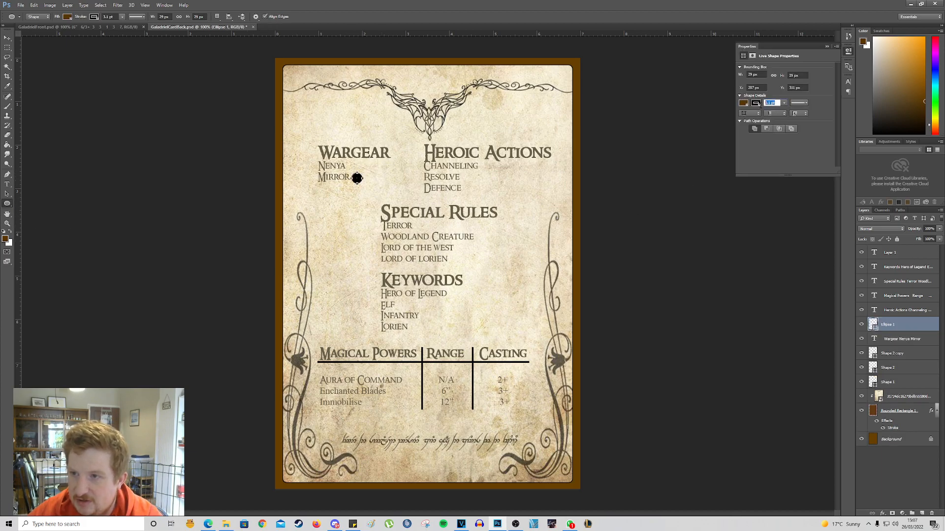
pyautogui.press('Return')
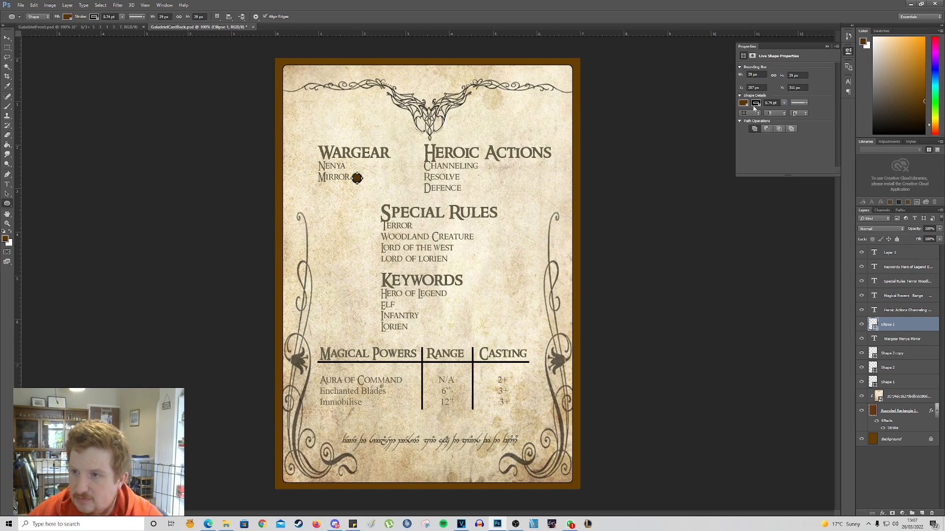
pyautogui.click(744, 103)
pyautogui.click(752, 117)
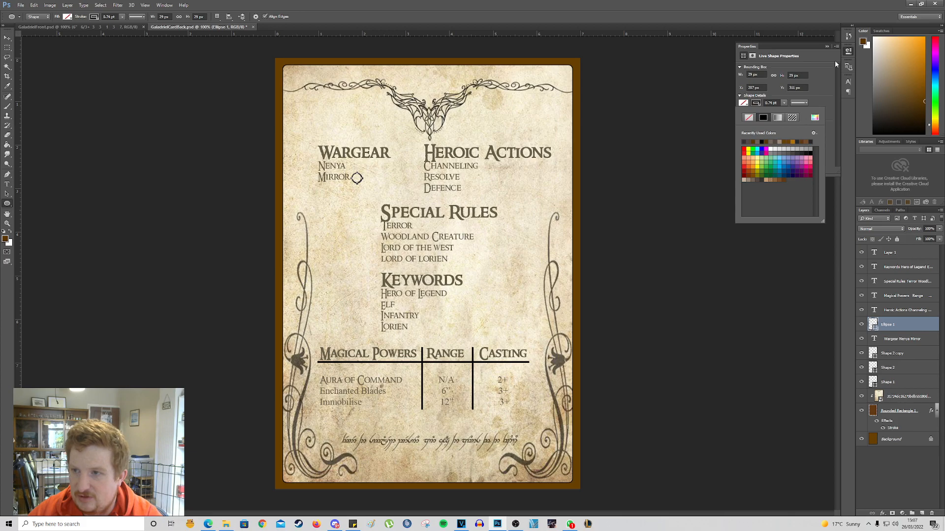
pyautogui.click(651, 181)
pyautogui.click(507, 178)
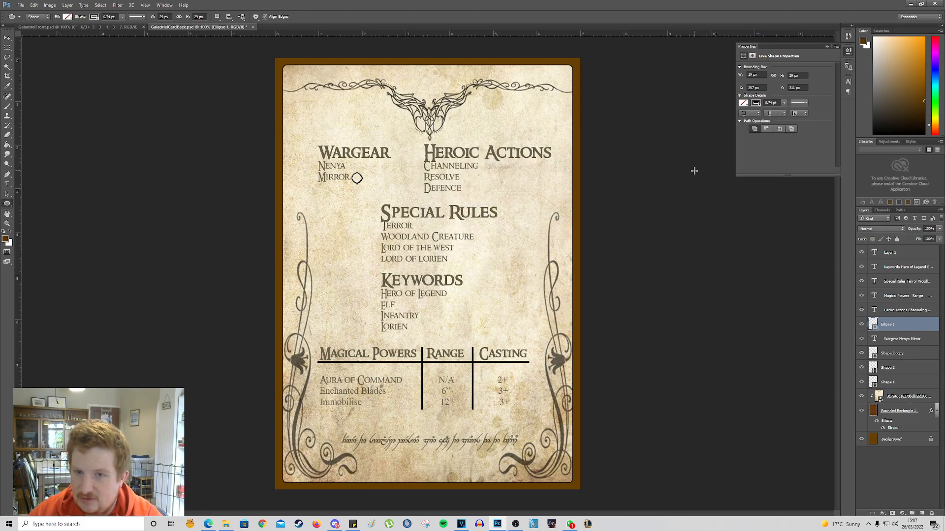
pyautogui.press('v')
pyautogui.moveTo(358, 182); pyautogui.dragTo(363, 181)
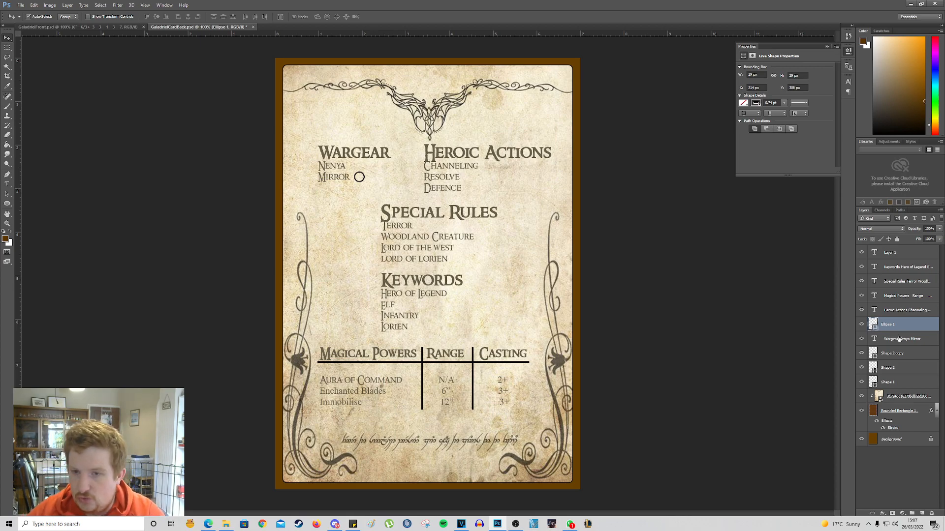
# Step: In the Special Rules list, replace "Lord of the West" and "Lord of Lorien" with "Lady of Lorien" and "Mirror"
pyautogui.doubleClick(402, 227)
pyautogui.click(401, 226)
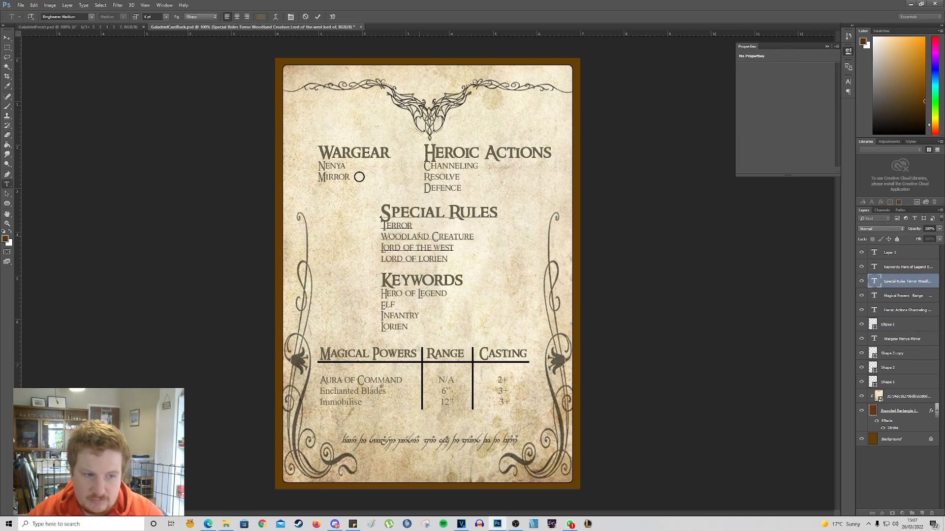
pyautogui.moveTo(447, 258); pyautogui.dragTo(382, 258)
pyautogui.press('BackSpace')
pyautogui.moveTo(453, 247); pyautogui.dragTo(387, 247)
pyautogui.write('ady of Lorien')
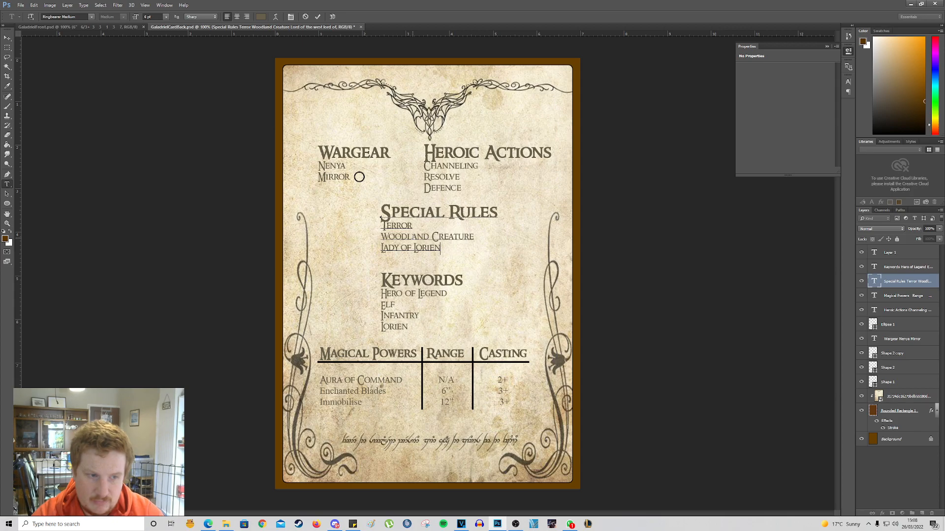
pyautogui.press('Return')
pyautogui.write('Mirror')
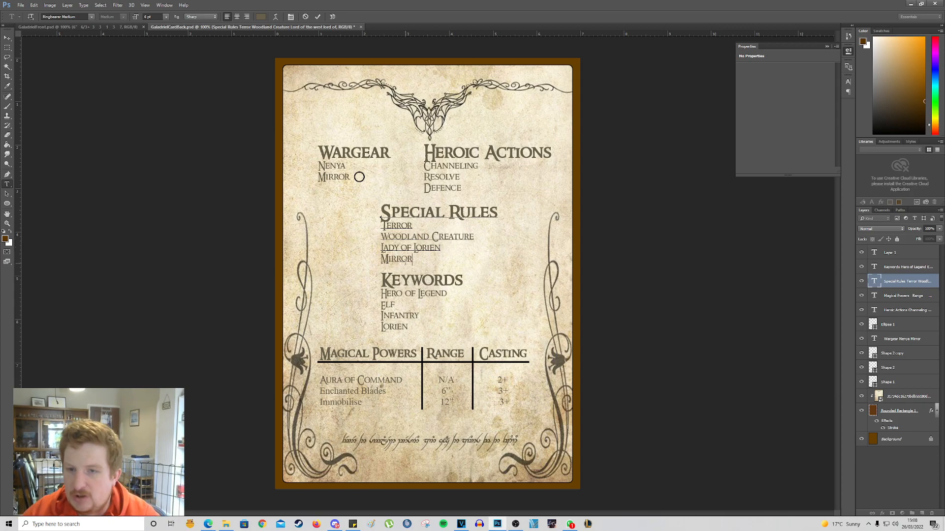
# Step: Rewrite the Magical Powers rows as Command 12" 4+, Blinding Light - 2+ and Immobilise 12" 3+
pyautogui.click(320, 357)
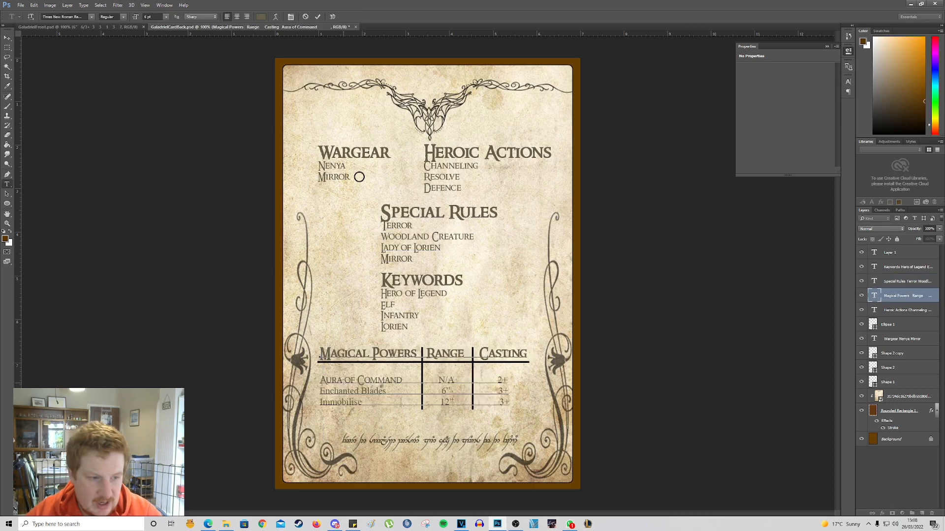
pyautogui.moveTo(351, 392); pyautogui.dragTo(366, 402)
pyautogui.click(331, 401)
pyautogui.moveTo(320, 380); pyautogui.dragTo(358, 380)
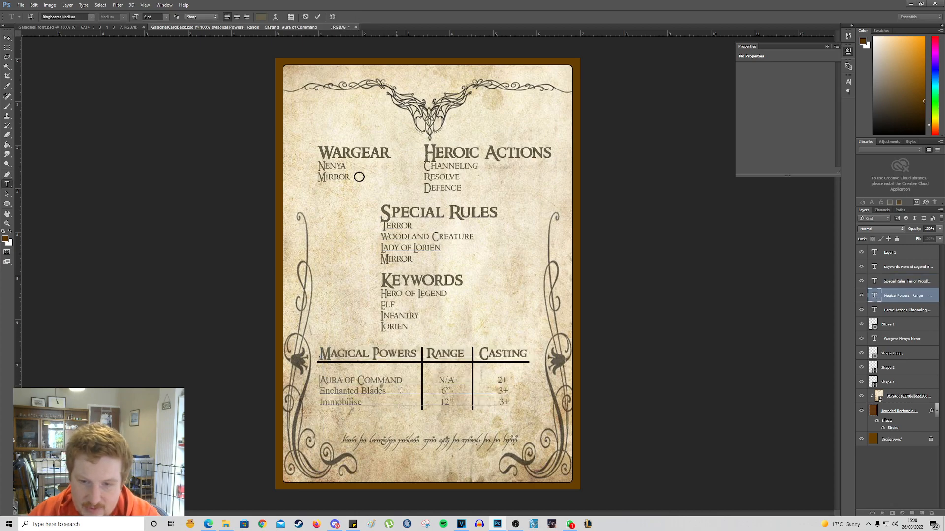
pyautogui.press('BackSpace')
pyautogui.click(402, 380)
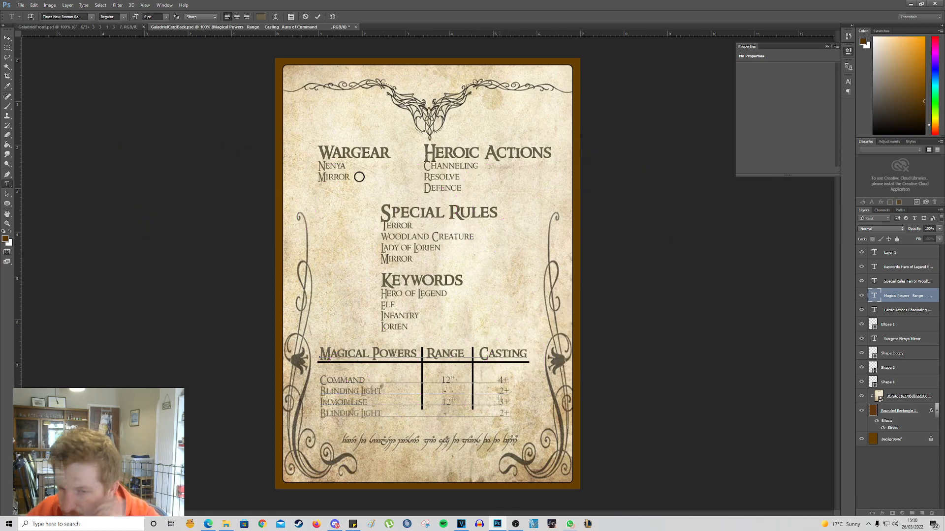
# Step: Change the fourth magical power to "Blessings of the Valar" with a range of 12"
pyautogui.moveTo(320, 413); pyautogui.dragTo(382, 413)
pyautogui.write('Blessings of the Valar')
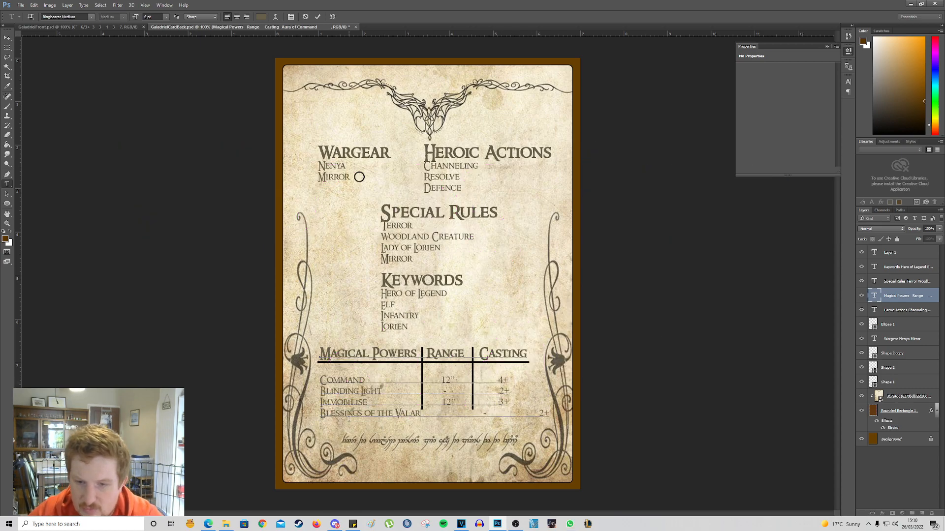
pyautogui.click(445, 416)
pyautogui.write('12')
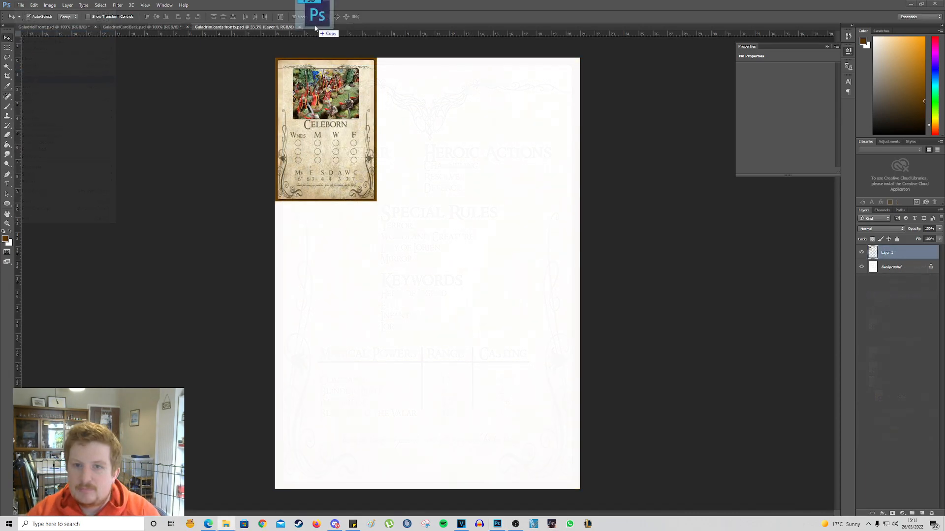
# Step: Open the card backs sheet alongside the card fronts sheet and compare their layouts
pyautogui.click(323, 29)
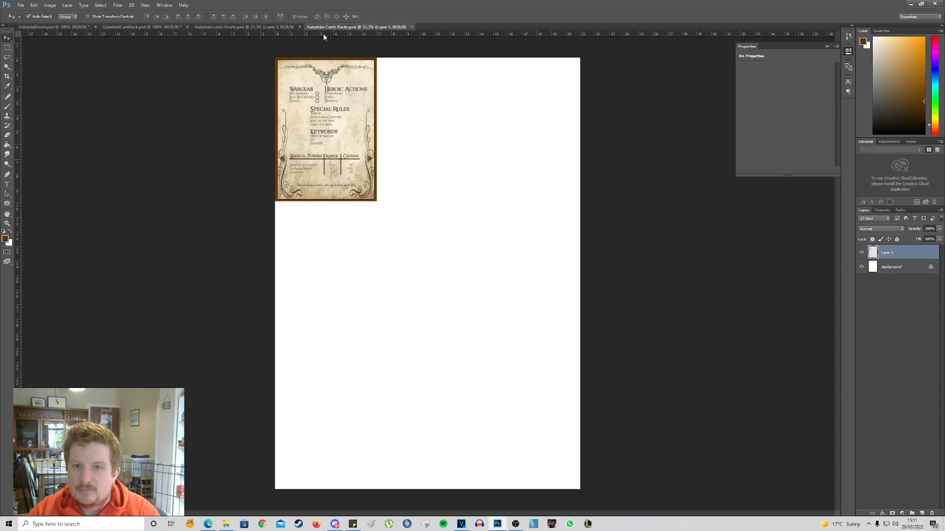
pyautogui.click(264, 27)
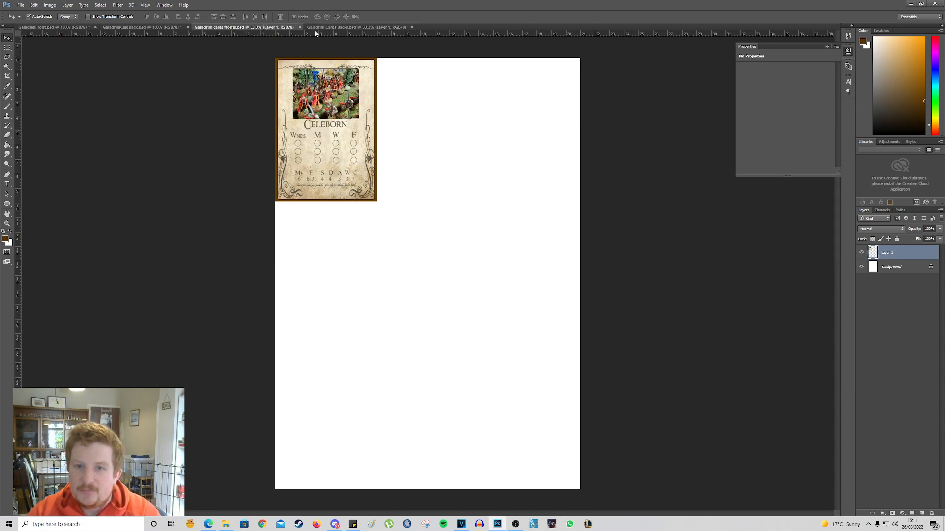
pyautogui.click(362, 28)
pyautogui.moveTo(337, 135); pyautogui.dragTo(539, 133)
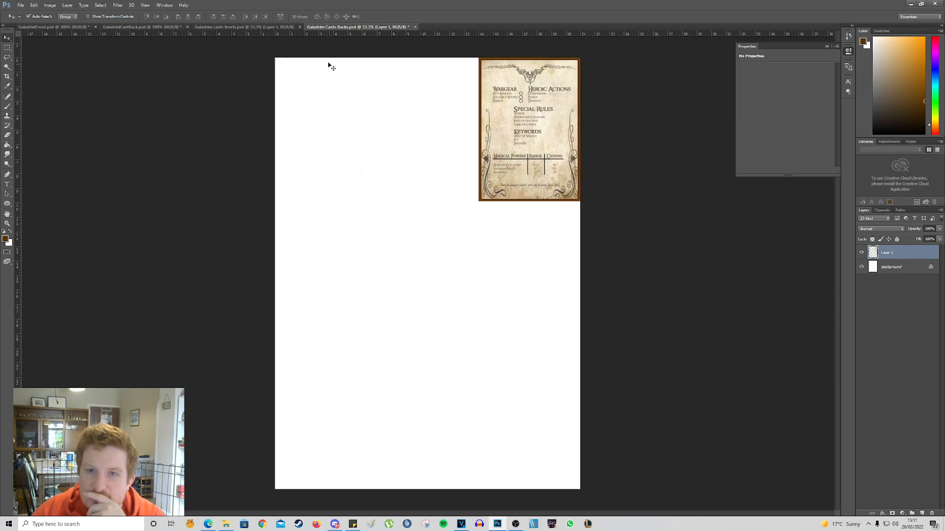
pyautogui.click(264, 28)
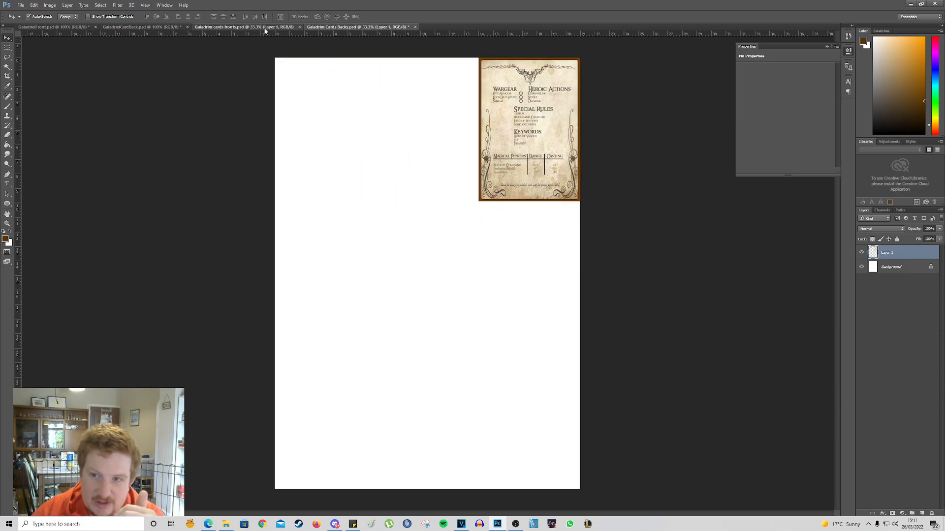
pyautogui.click(358, 26)
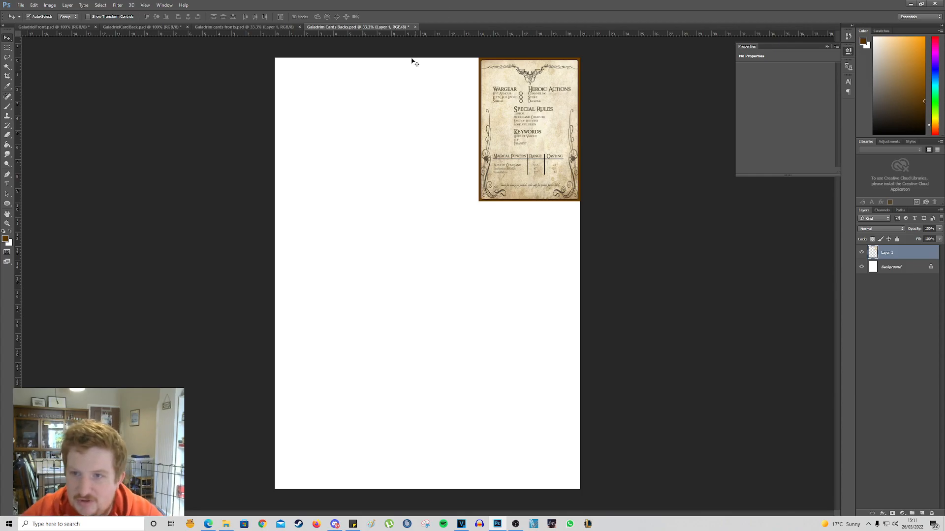
pyautogui.moveTo(531, 131); pyautogui.dragTo(326, 131)
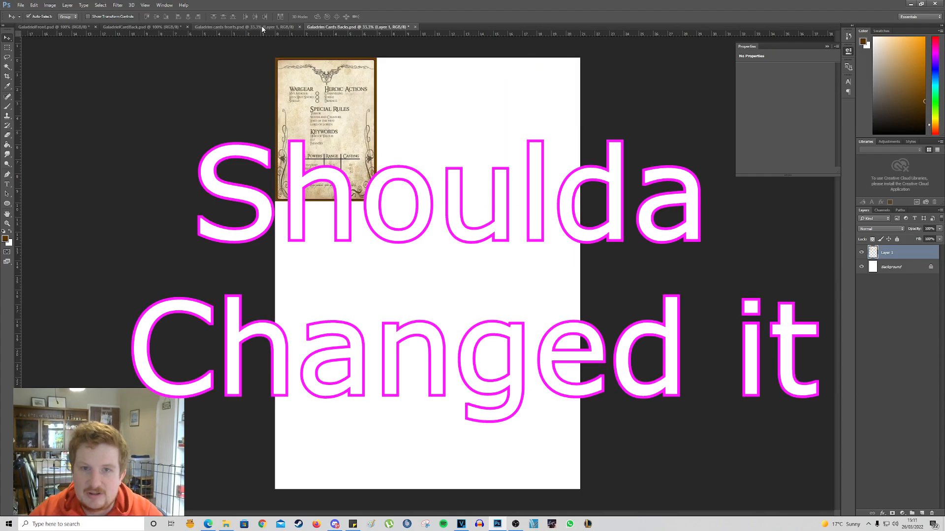
# Step: Copy the whole Galadriel card front into the card fronts sheet and place it directly to the right of the Celeborn card
pyautogui.click(202, 27)
pyautogui.click(81, 27)
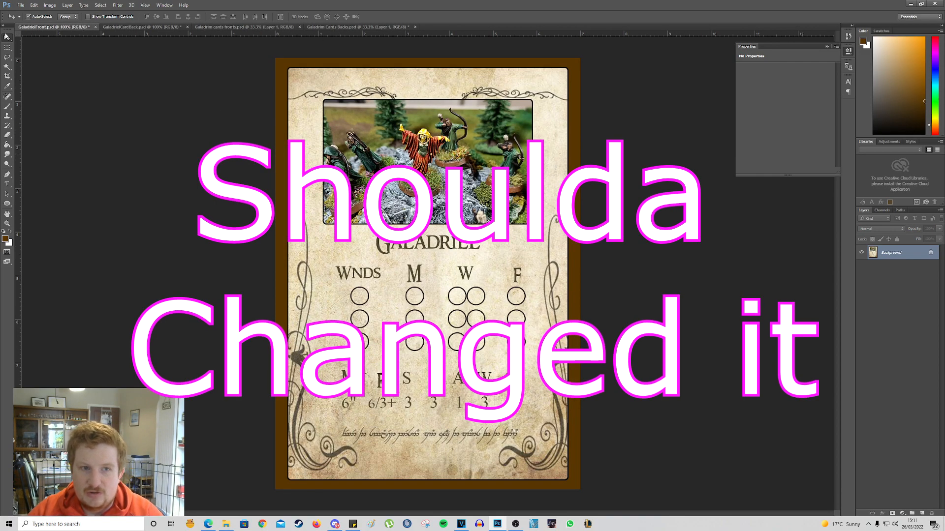
pyautogui.click(7, 47)
pyautogui.moveTo(227, 62); pyautogui.dragTo(635, 481)
pyautogui.hotkey('ctrl', 'c')
pyautogui.click(256, 27)
pyautogui.hotkey('ctrl', 'v')
pyautogui.press('v')
pyautogui.moveTo(449, 308); pyautogui.dragTo(448, 164)
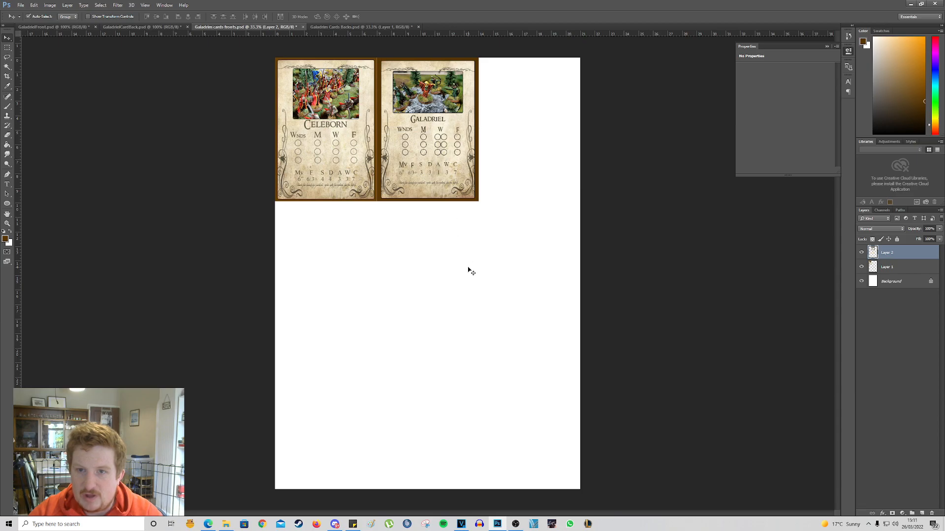
# Step: Close the Galadriel front document without saving its changes
pyautogui.click(72, 28)
pyautogui.click(95, 27)
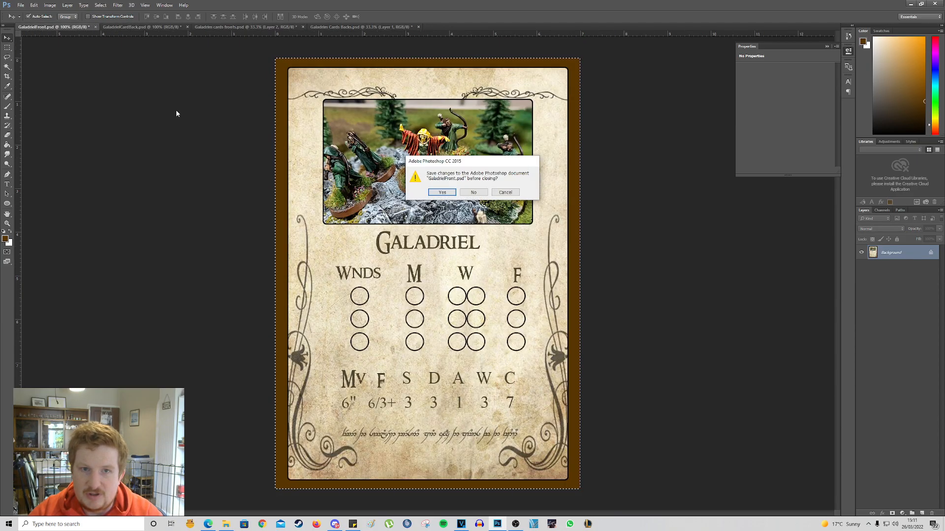
pyautogui.click(473, 192)
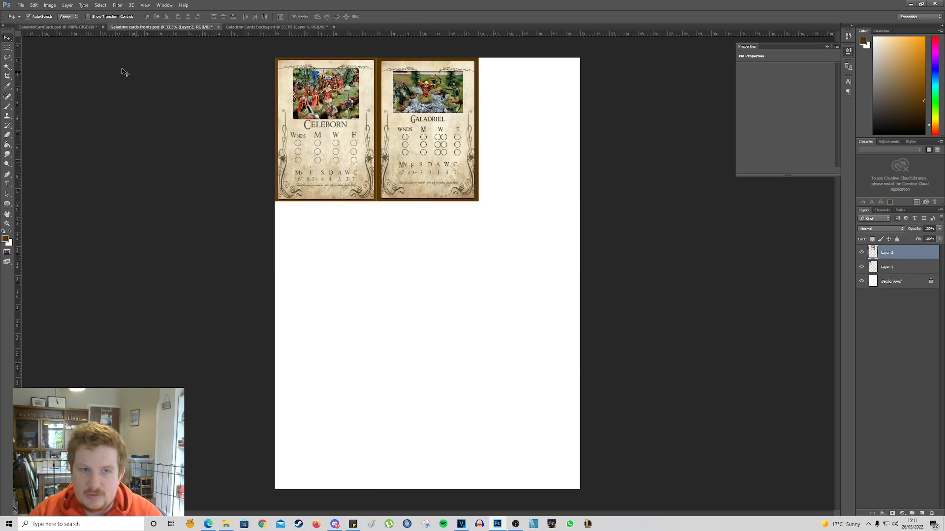
# Step: Copy the whole Galadriel card back into the card backs sheet and place it in the top row beside the existing card
pyautogui.click(81, 27)
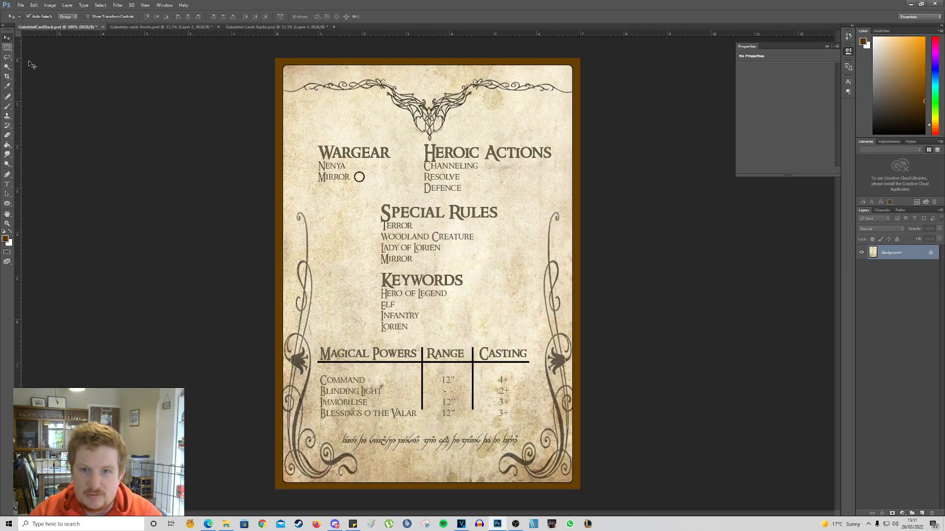
pyautogui.moveTo(255, 49); pyautogui.dragTo(625, 496)
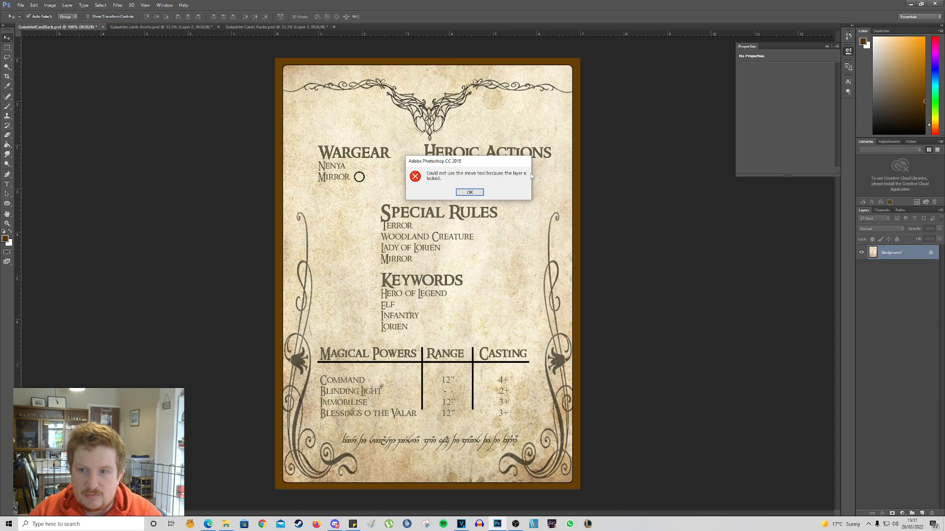
pyautogui.click(470, 192)
pyautogui.click(7, 48)
pyautogui.moveTo(255, 57); pyautogui.dragTo(654, 494)
pyautogui.click(275, 27)
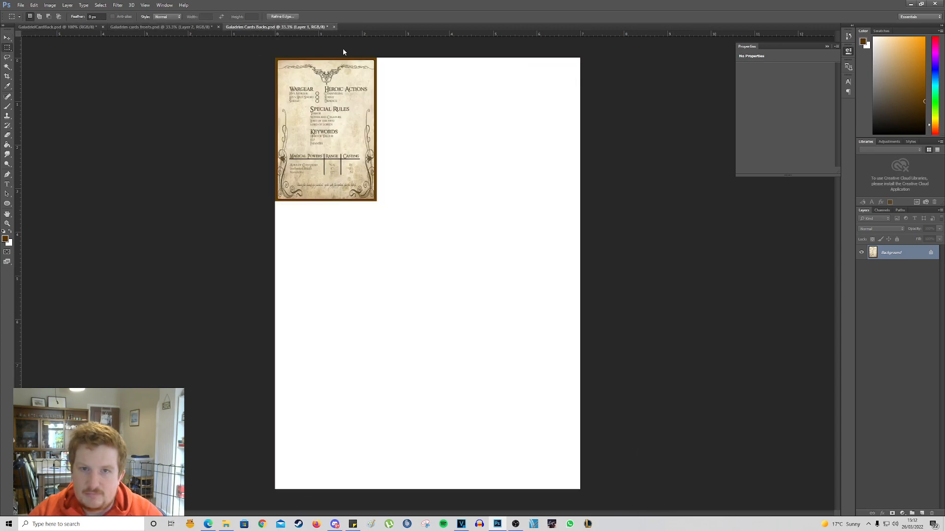
pyautogui.hotkey('ctrl', 'v')
pyautogui.click(7, 38)
pyautogui.moveTo(448, 285); pyautogui.dragTo(447, 141)
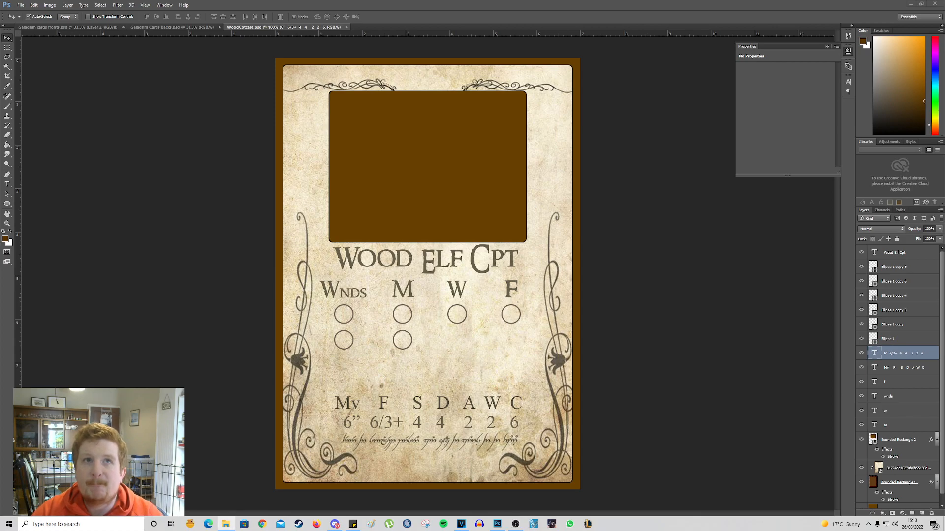
pyautogui.moveTo(0, 234); pyautogui.dragTo(358, 233)
pyautogui.moveTo(539, 312); pyautogui.dragTo(487, 217)
pyautogui.press('Escape')
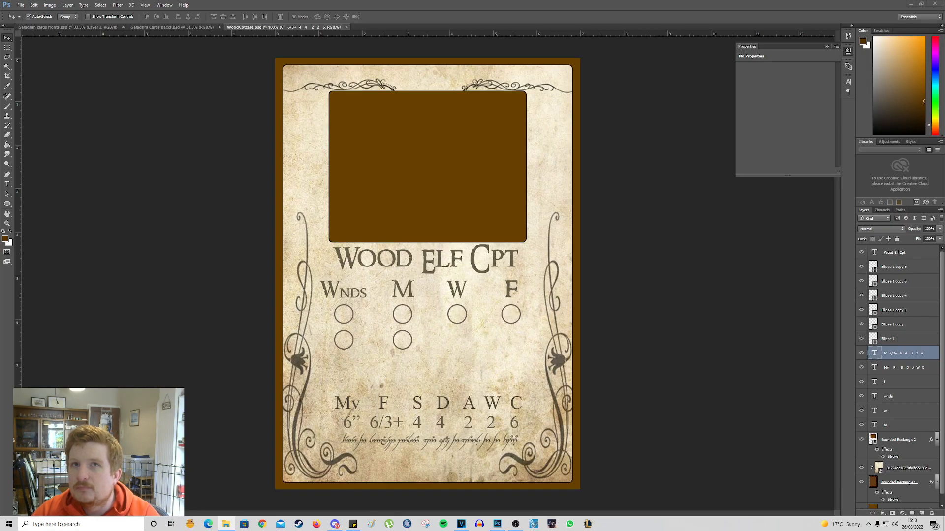
# Step: Place the photo IMG-20211129-WA0068 on the Wood Elf Cpt card, enlarged to about 9.2 cm wide and covering the picture frame
pyautogui.moveTo(443, 290); pyautogui.dragTo(442, 190)
pyautogui.moveTo(581, 287); pyautogui.dragTo(486, 232)
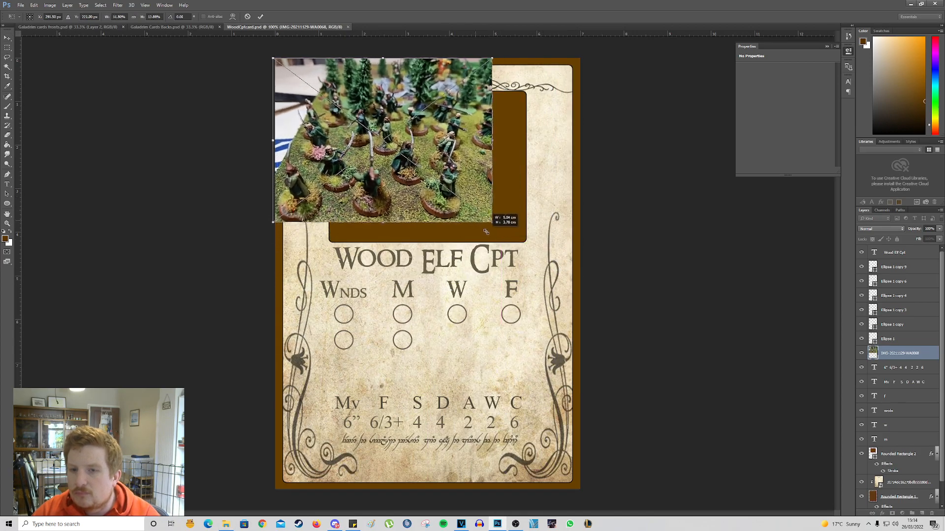
pyautogui.moveTo(439, 178); pyautogui.dragTo(482, 211)
pyautogui.moveTo(533, 255); pyautogui.dragTo(716, 393)
pyautogui.moveTo(522, 287); pyautogui.dragTo(481, 267)
# Step: Move the photo layer directly above Rounded Rectangle 2, clip it to that frame, and adjust the photo's position inside it
pyautogui.rightClick(863, 363)
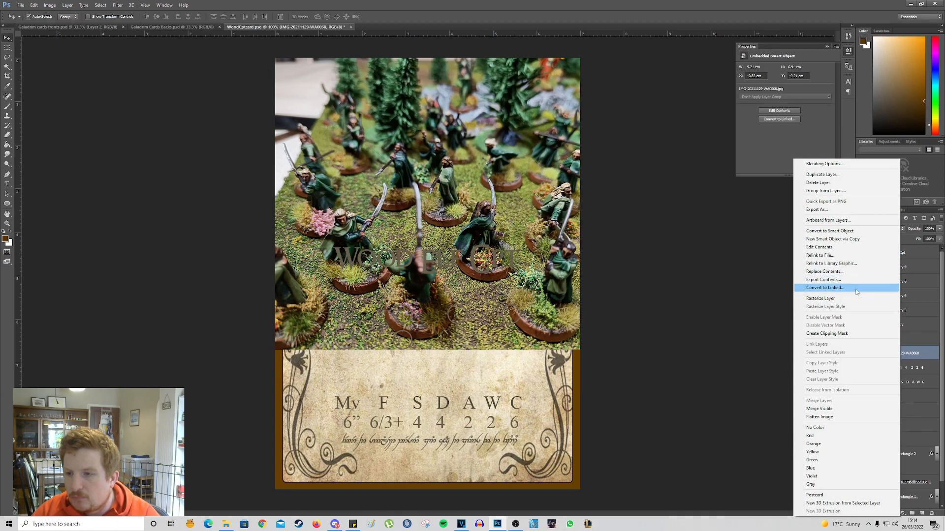
pyautogui.click(821, 335)
pyautogui.scroll(-1, 902, 338)
pyautogui.moveTo(902, 333); pyautogui.dragTo(900, 418)
pyautogui.rightClick(901, 419)
pyautogui.click(892, 231)
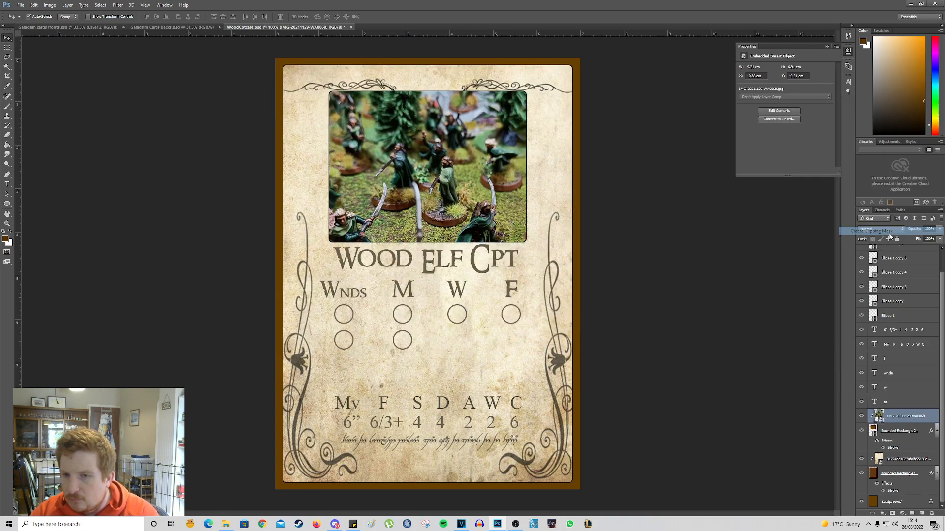
pyautogui.moveTo(444, 169); pyautogui.dragTo(451, 162)
# Step: Save and close the Wood Elf Cpt card and position WoodCptcard in the empty top-row slot of the fronts sheet
pyautogui.click(21, 5)
pyautogui.click(56, 80)
pyautogui.click(351, 27)
pyautogui.hotkey('alt', 'Tab')
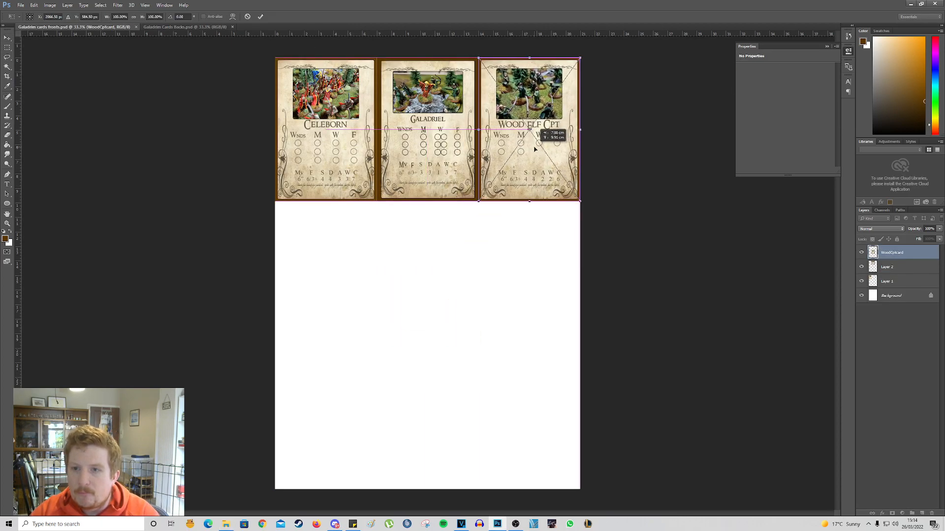
# Step: Place WoodCaptainBack in the third slot of the top row on the card backs sheet
pyautogui.click(173, 26)
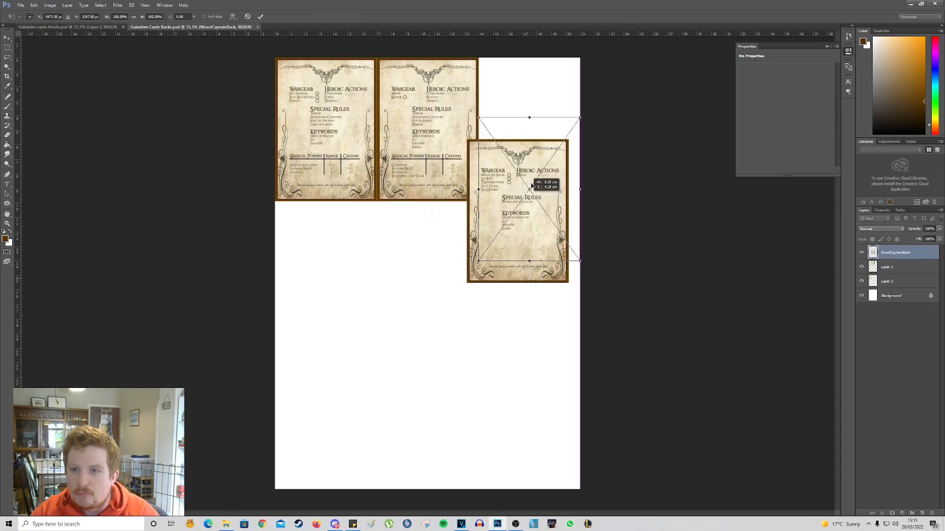
pyautogui.moveTo(518, 209); pyautogui.dragTo(529, 128)
pyautogui.press('Return')
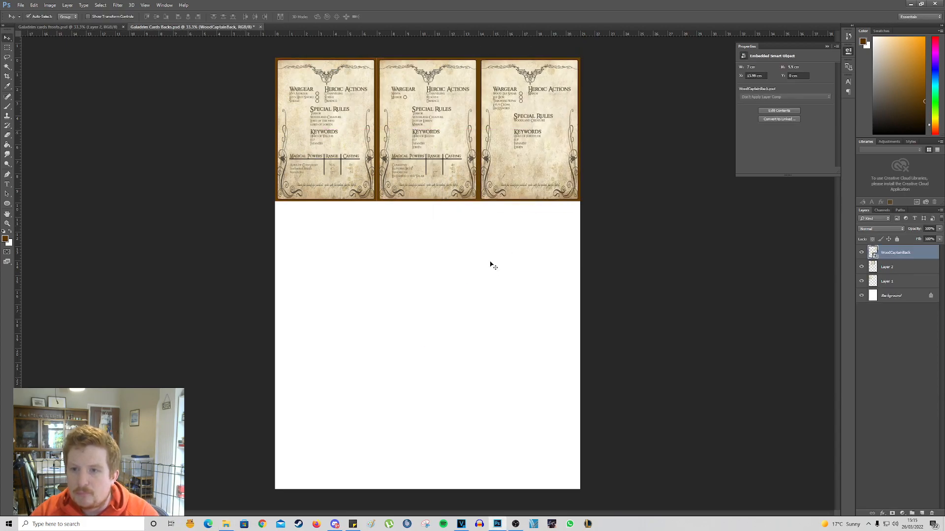
# Step: Look through the photos of the elf miniatures for a picture that suits the Haldir card
pyautogui.click(65, 27)
pyautogui.moveTo(285, 25); pyautogui.dragTo(288, 26)
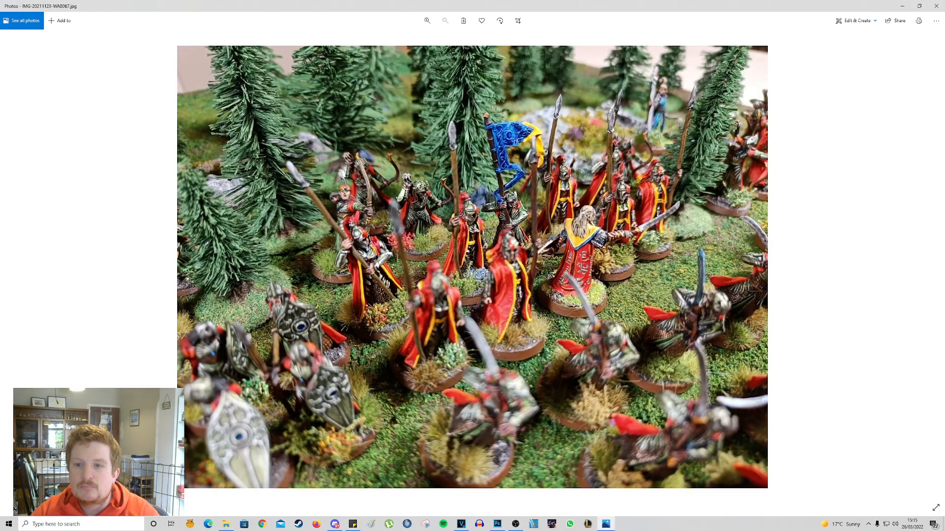
pyautogui.moveTo(787, 4); pyautogui.dragTo(773, 4)
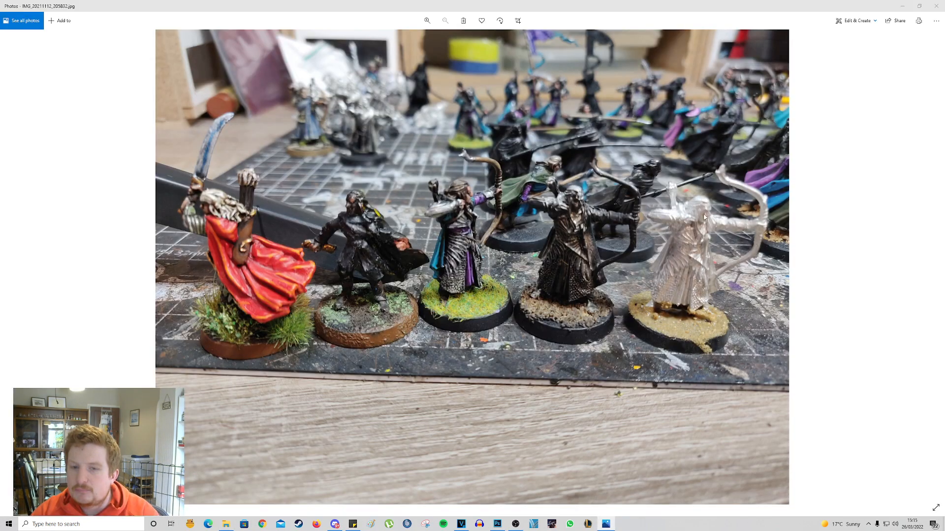
pyautogui.click(934, 259)
pyautogui.click(933, 261)
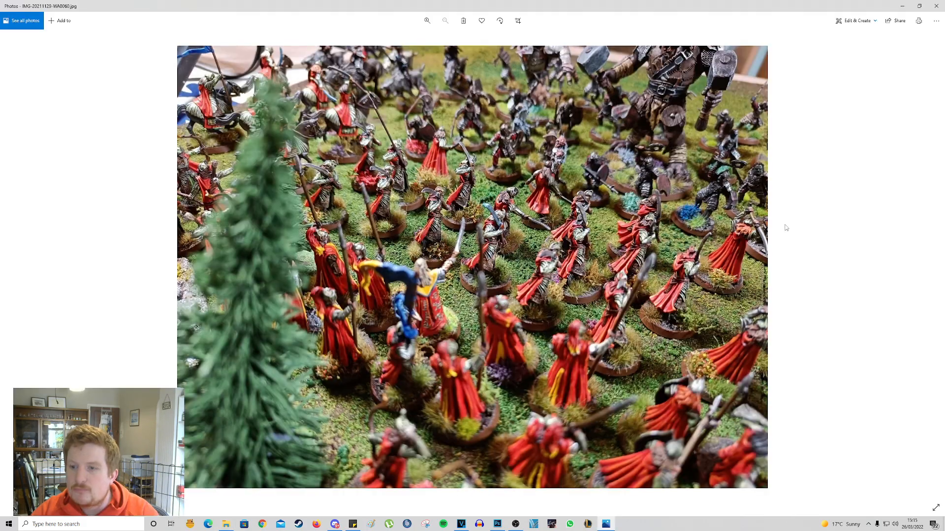
pyautogui.press('Right')
pyautogui.press('Right')
pyautogui.press('Right')
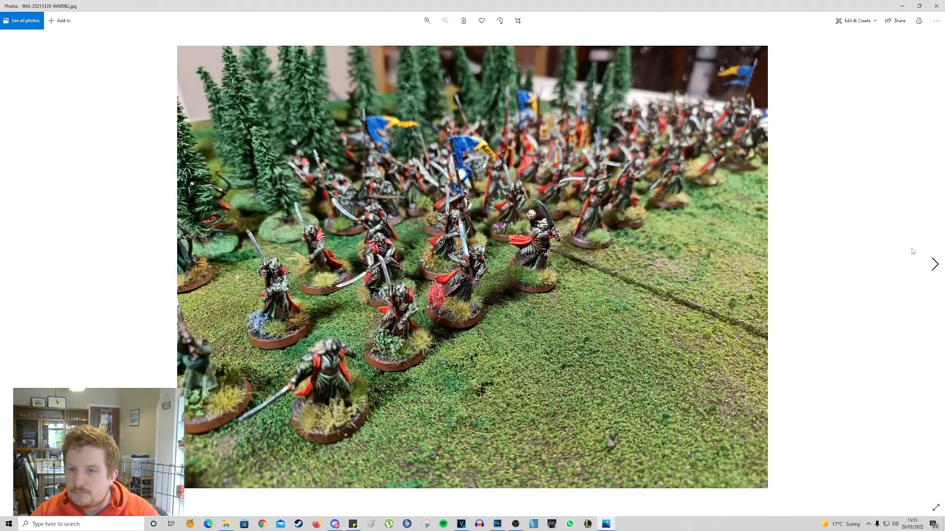
pyautogui.press('Right')
pyautogui.press('Right')
pyautogui.press('Right')
pyautogui.press('Right')
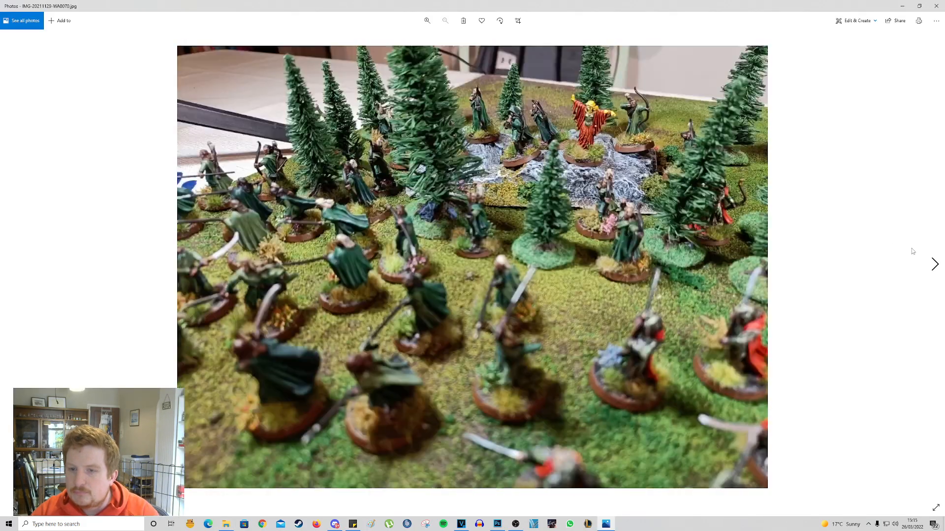
pyautogui.press('Right')
pyautogui.hotkey('alt', 'F4')
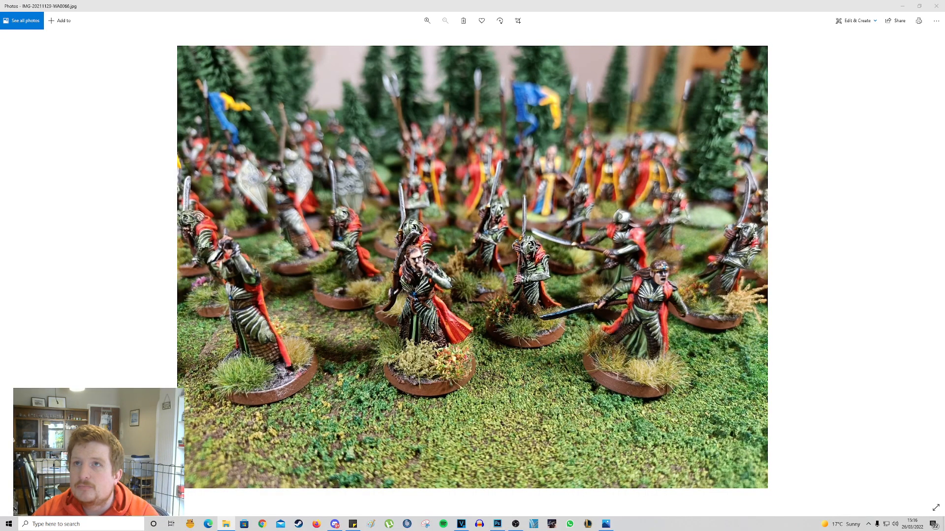
pyautogui.press('Left')
pyautogui.press('Left')
pyautogui.press('Left')
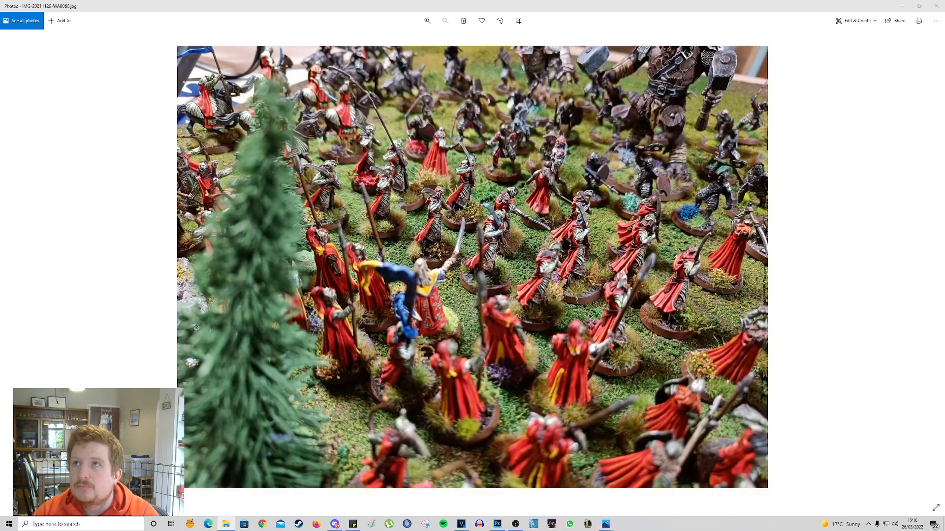
pyautogui.press('Left')
pyautogui.click(934, 6)
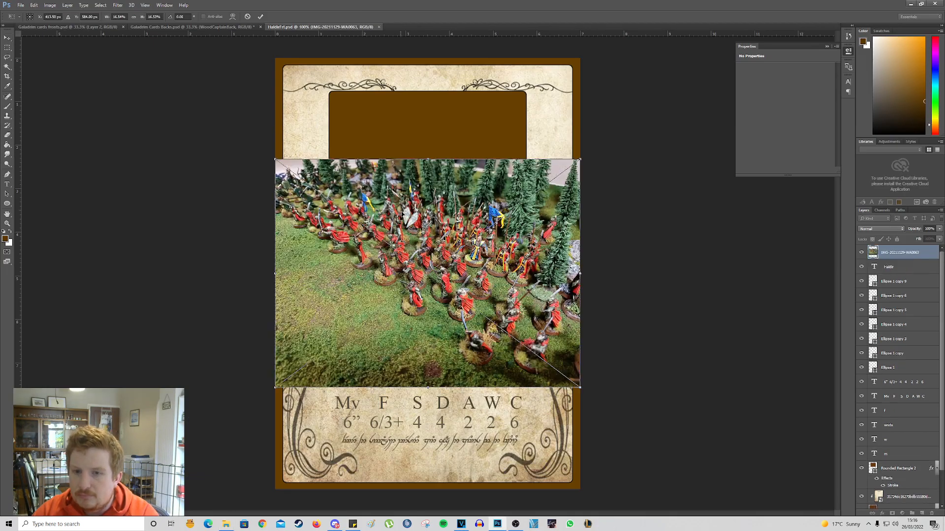
# Step: Enlarge photo IMG-20211129-WA0063 on the Haldir card to about 12.6 cm wide and clip it to the Rounded Rectangle 2 frame
pyautogui.moveTo(579, 385); pyautogui.dragTo(662, 356)
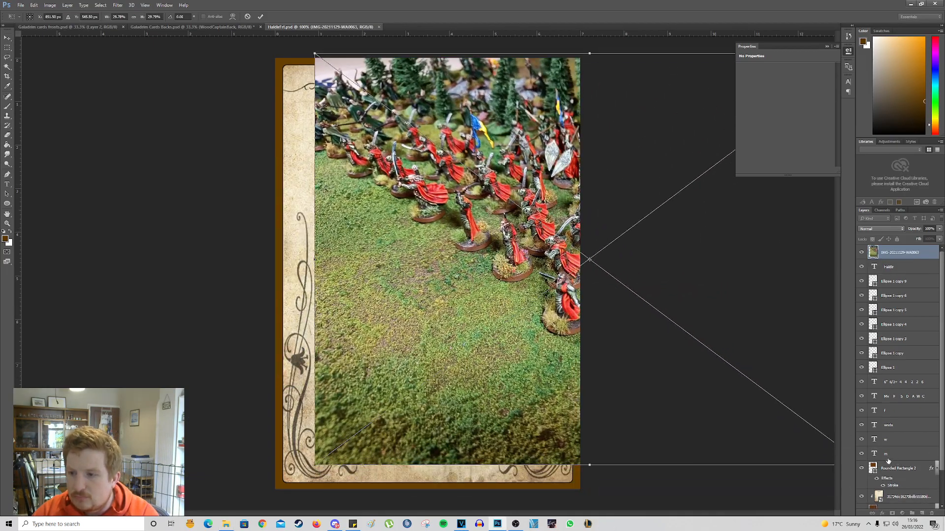
pyautogui.press('Return')
pyautogui.moveTo(900, 253); pyautogui.dragTo(897, 462)
pyautogui.rightClick(900, 414)
pyautogui.click(871, 236)
pyautogui.moveTo(448, 178)
pyautogui.mouseDown()
pyautogui.moveTo(449, 156)
pyautogui.moveTo(449, 170)
pyautogui.mouseUp()
# Step: Save the finished Haldir front card and close its document
pyautogui.click(21, 4)
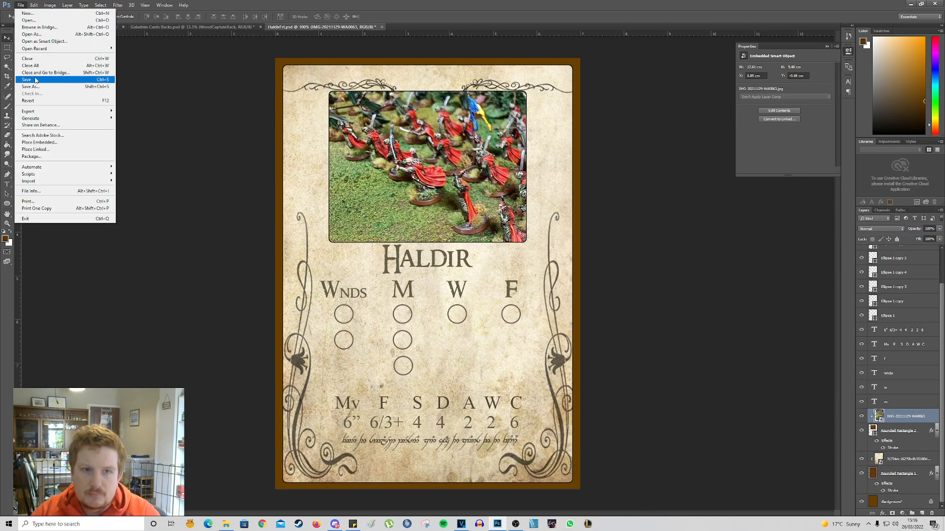
pyautogui.click(42, 81)
pyautogui.click(382, 27)
# Step: Place the Haldir front in the second row's first slot and WoodCptcard in the top row's third slot of the fronts sheet
pyautogui.hotkey('alt', 'Tab')
pyautogui.moveTo(438, 202); pyautogui.dragTo(468, 232)
pyautogui.moveTo(475, 239); pyautogui.dragTo(334, 276)
pyautogui.hotkey('alt', 'Tab')
pyautogui.press('Return')
pyautogui.moveTo(462, 270); pyautogui.dragTo(536, 134)
pyautogui.press('Return')
# Step: Place HaldirBack in the first slot of the second row on the card backs sheet
pyautogui.click(200, 27)
pyautogui.hotkey('alt', 'Tab')
pyautogui.moveTo(462, 262); pyautogui.dragTo(441, 244)
pyautogui.moveTo(441, 243); pyautogui.dragTo(339, 244)
pyautogui.hotkey('ctrl', 'Tab')
pyautogui.hotkey('ctrl', 'Tab')
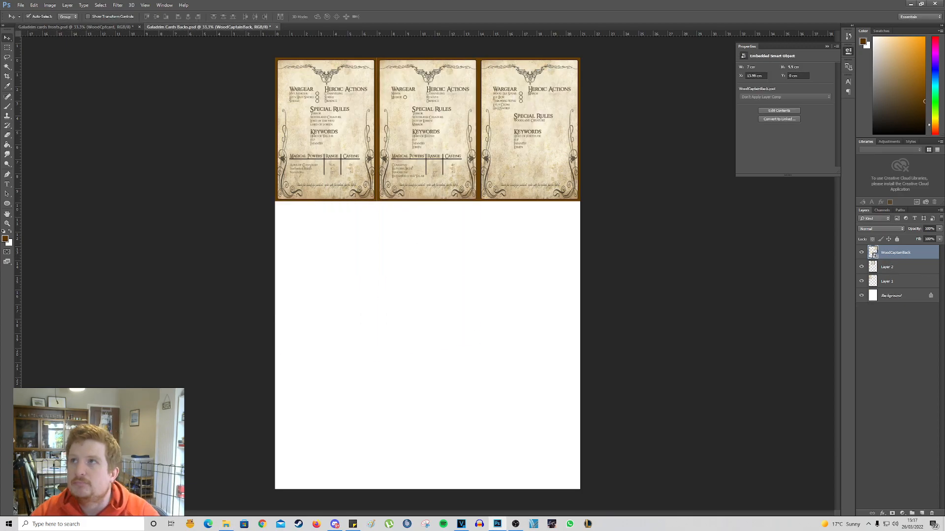
pyautogui.press('Return')
# Step: Save the card backs sheet and the card fronts sheet
pyautogui.click(21, 5)
pyautogui.click(44, 80)
pyautogui.click(74, 27)
pyautogui.click(21, 5)
pyautogui.click(45, 79)
# Step: Open Cptcard.psd and place the photo IMG-20211129-WA0066 over the picture frame of the Galadrim Cpt card
pyautogui.hotkey('alt', 'Tab')
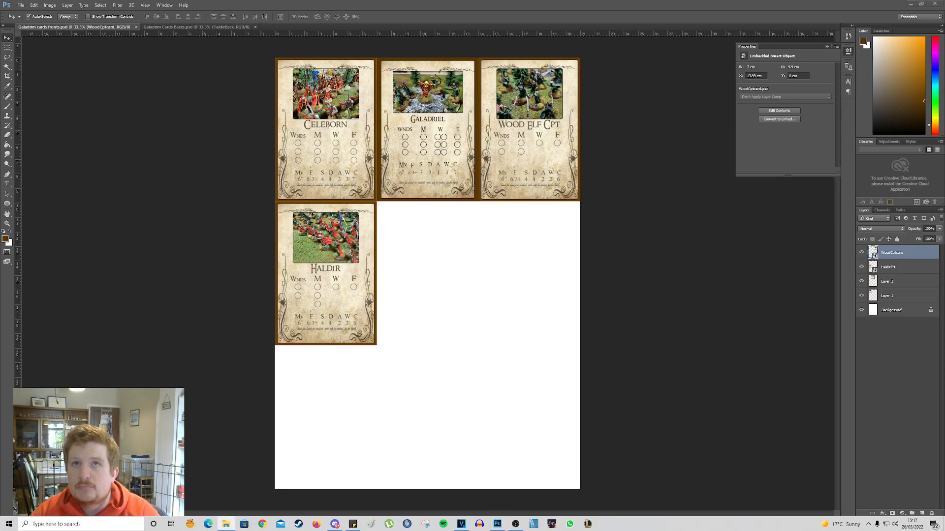
pyautogui.moveTo(270, 0); pyautogui.dragTo(271, 27)
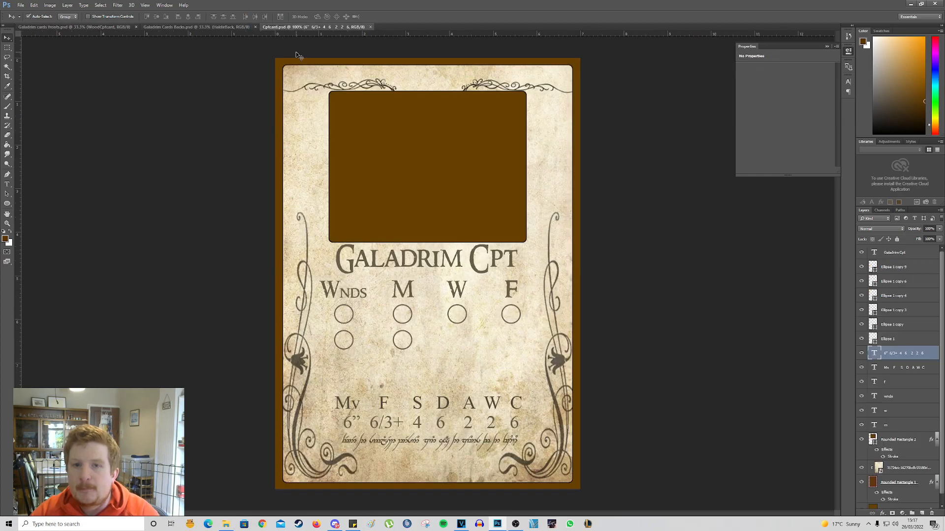
pyautogui.hotkey('alt', 'Tab')
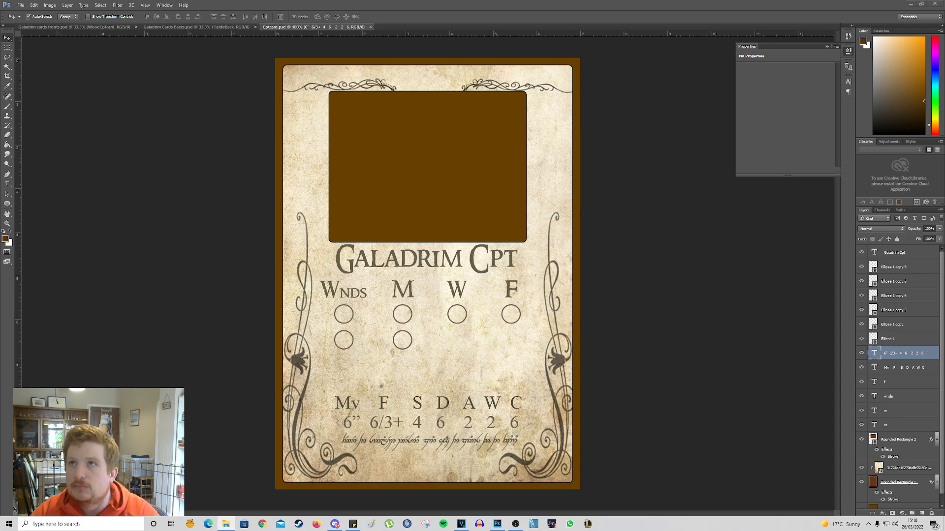
pyautogui.moveTo(427, 0); pyautogui.dragTo(427, 274)
pyautogui.moveTo(427, 273); pyautogui.dragTo(438, 159)
pyautogui.press('Return')
# Step: Move the photo layer directly above Rounded Rectangle 2 and clip it to that frame on the Galadrim Cpt card
pyautogui.moveTo(897, 353); pyautogui.dragTo(896, 433)
pyautogui.rightClick(900, 417)
pyautogui.click(870, 234)
# Step: Save the Galadrim Cpt card and close its document
pyautogui.hotkey('alt', 'f')
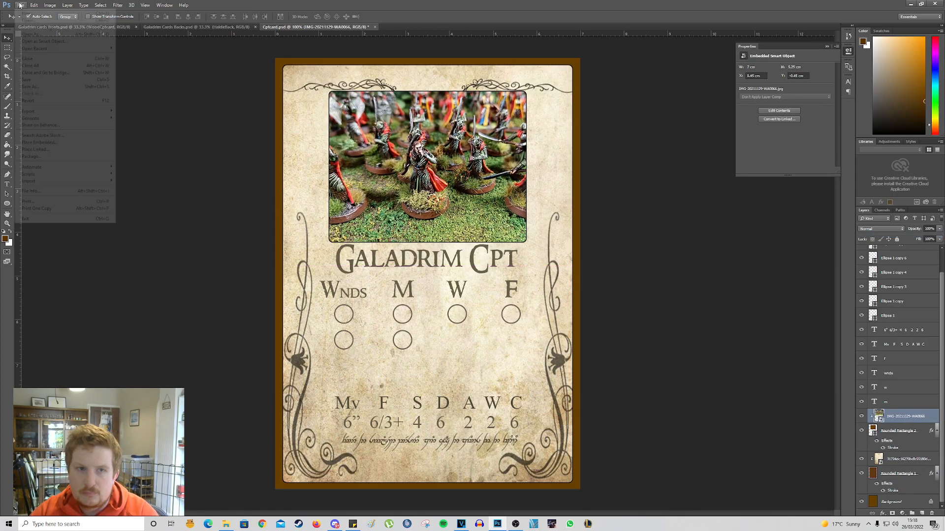
pyautogui.press('s')
pyautogui.click(372, 26)
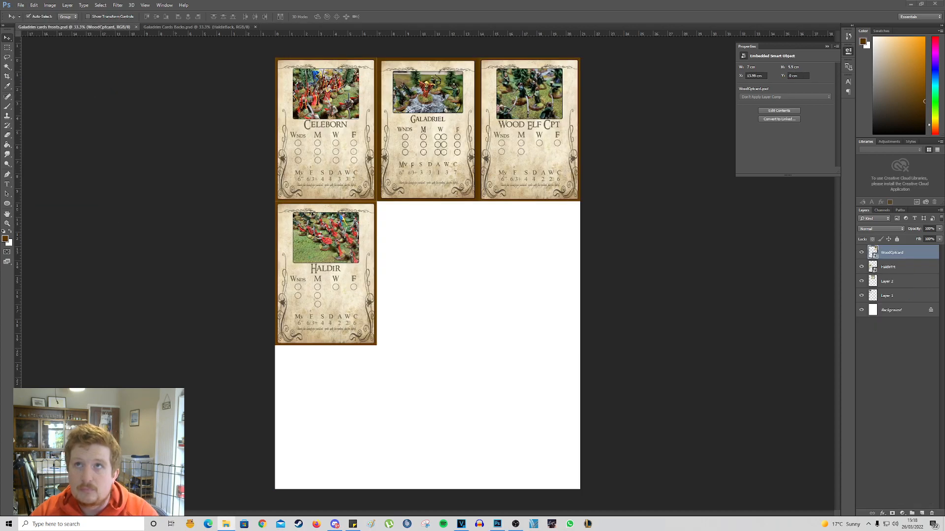
# Step: Place the Galadrim Cpt card in the third slot of the second row on the fronts sheet
pyautogui.moveTo(482, 0); pyautogui.dragTo(483, 359)
pyautogui.moveTo(419, 308); pyautogui.dragTo(519, 302)
pyautogui.press('Return')
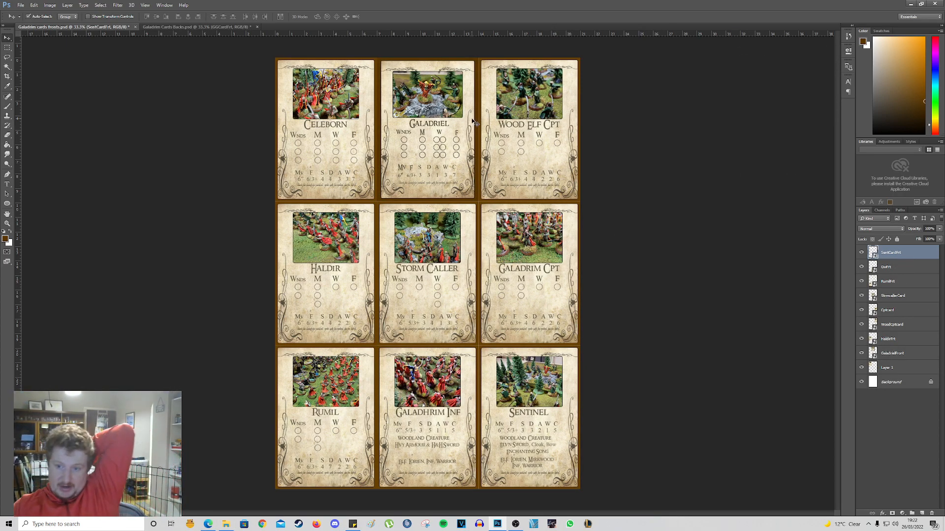
# Step: Check the completed backs sheet, and export the fronts sheet as Galadrim cards fronts.png in the Loth folder, replacing the existing file
pyautogui.click(200, 28)
pyautogui.click(92, 28)
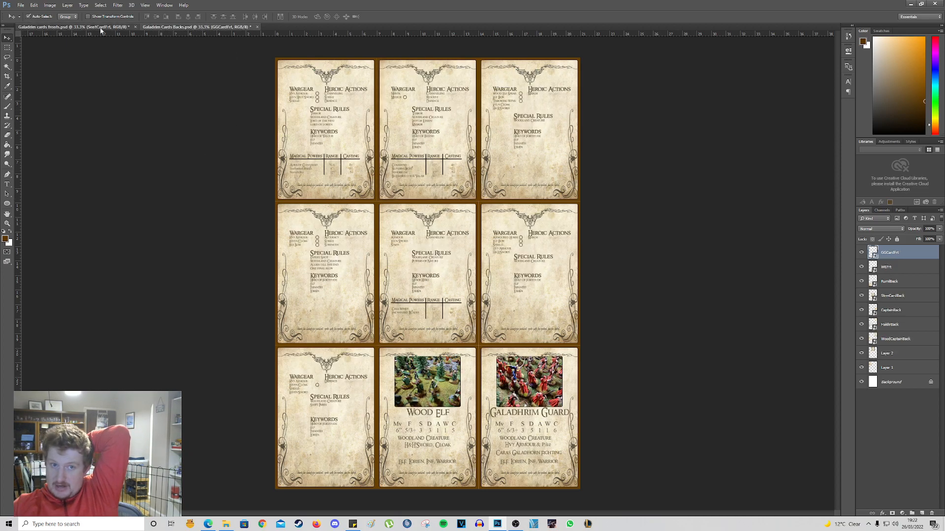
pyautogui.click(24, 6)
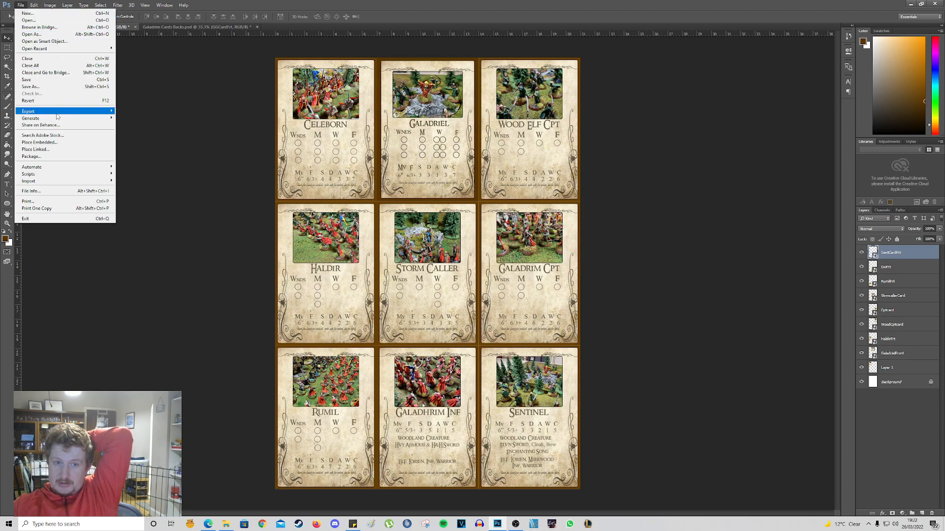
pyautogui.moveTo(74, 111)
pyautogui.click(164, 113)
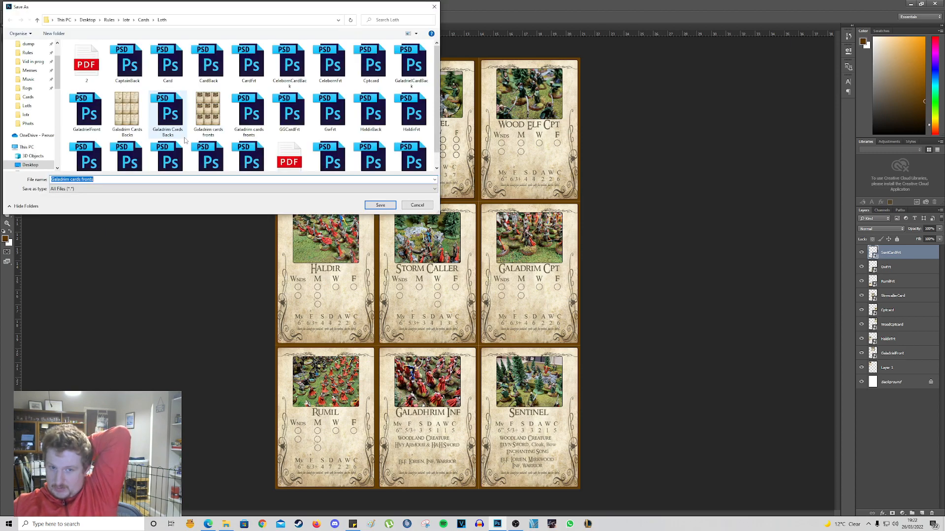
pyautogui.click(380, 205)
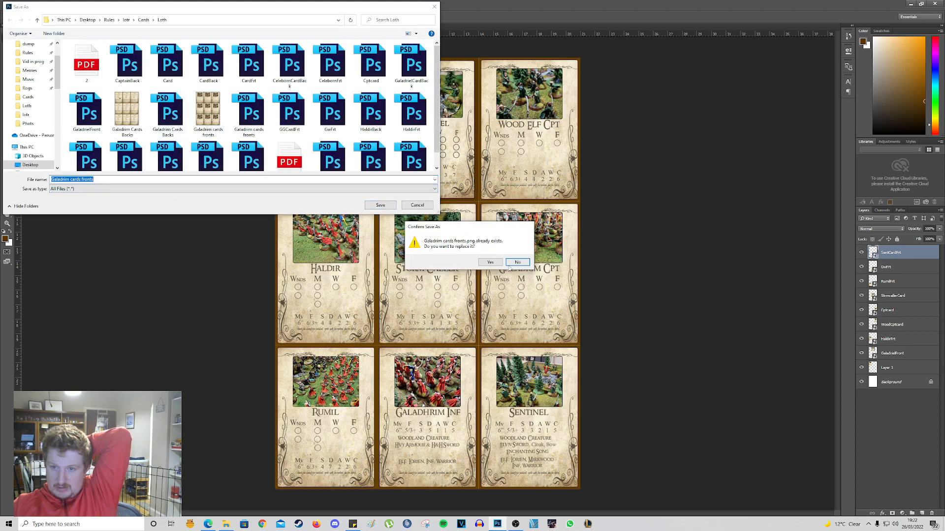
pyautogui.click(494, 269)
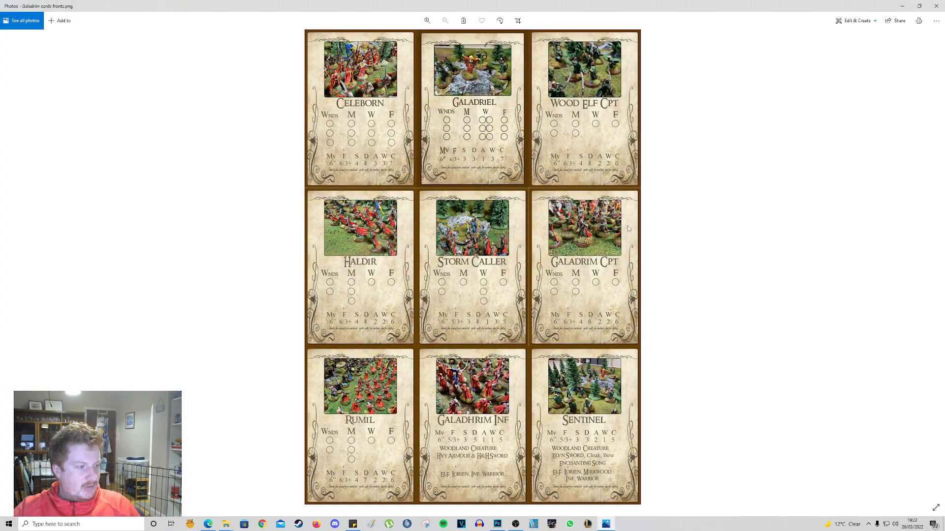